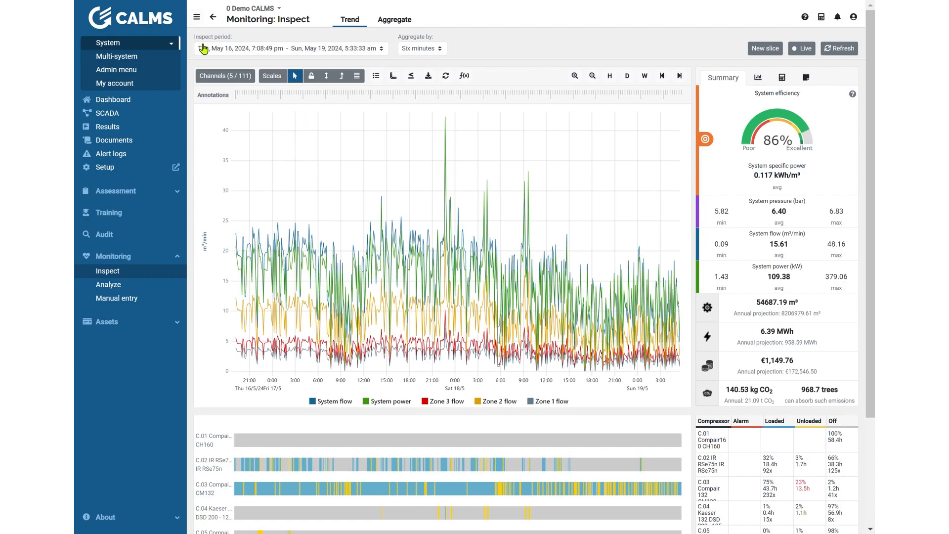
# Step: Set the inspect period to the last 7 days and review the available aggregation intervals without changing the current one
pyautogui.click(261, 49)
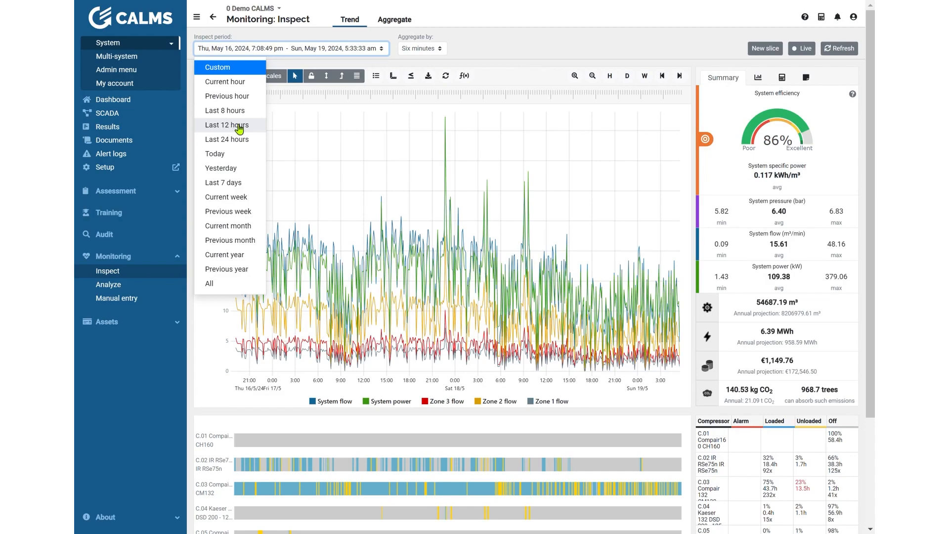
pyautogui.click(235, 184)
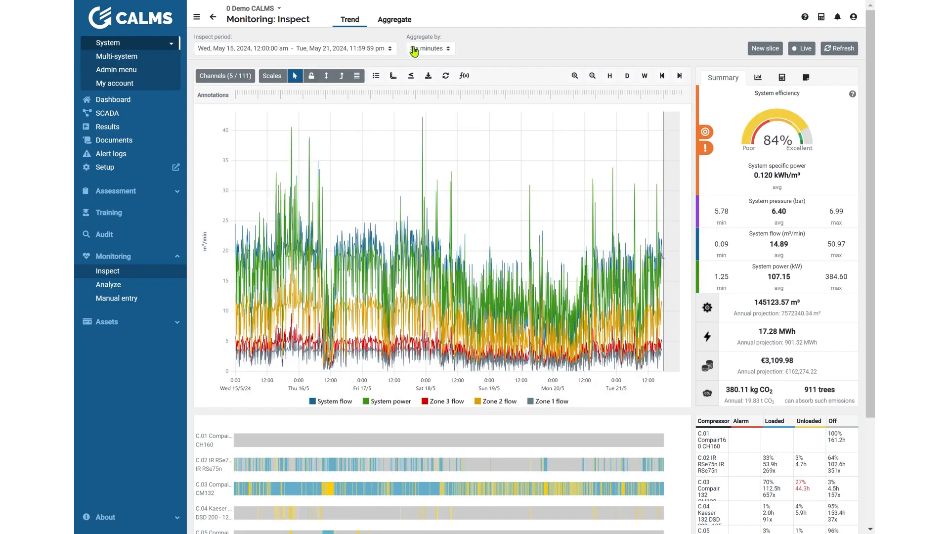
pyautogui.click(426, 52)
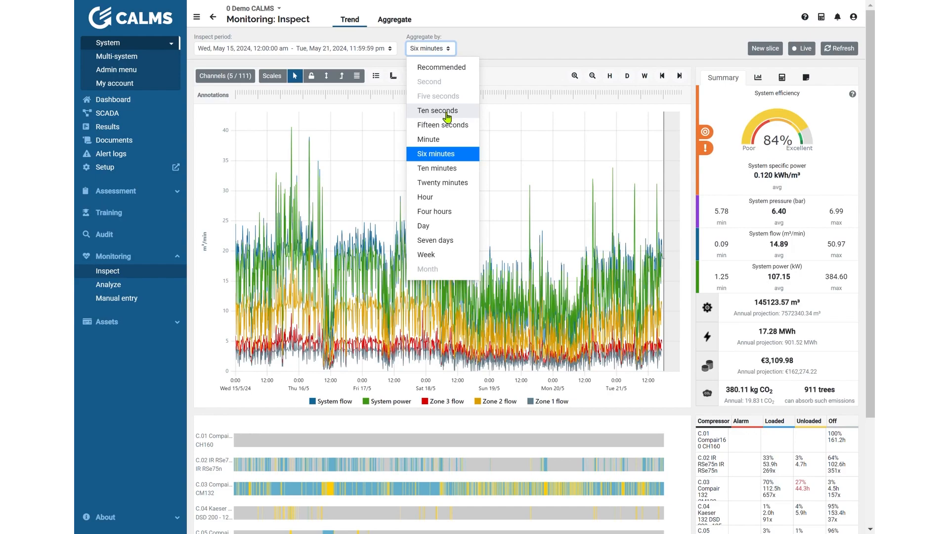
pyautogui.click(510, 31)
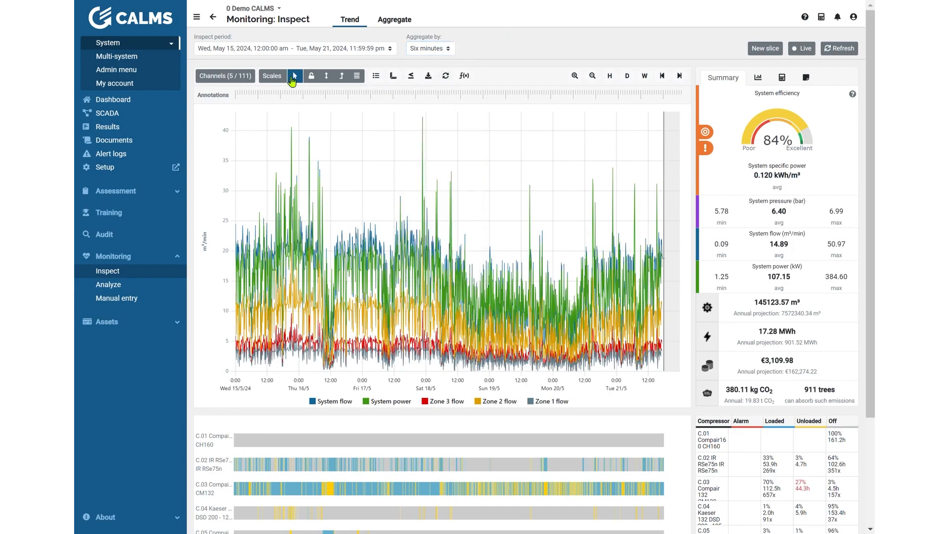
# Step: Review the trend's channel list and its category filters, and confirm the existing channel selection
pyautogui.click(228, 76)
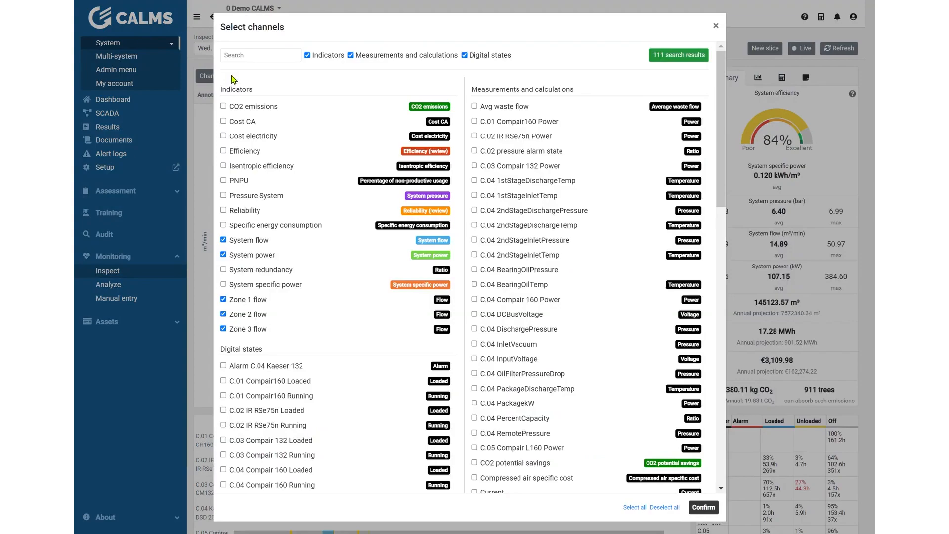
pyautogui.click(322, 58)
pyautogui.click(371, 60)
pyautogui.click(482, 60)
pyautogui.click(481, 58)
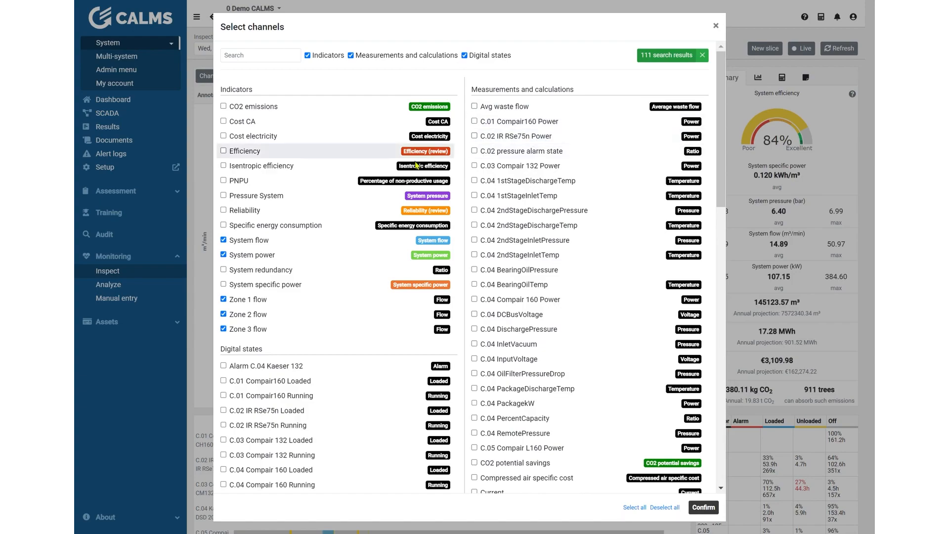
pyautogui.click(248, 244)
pyautogui.click(250, 244)
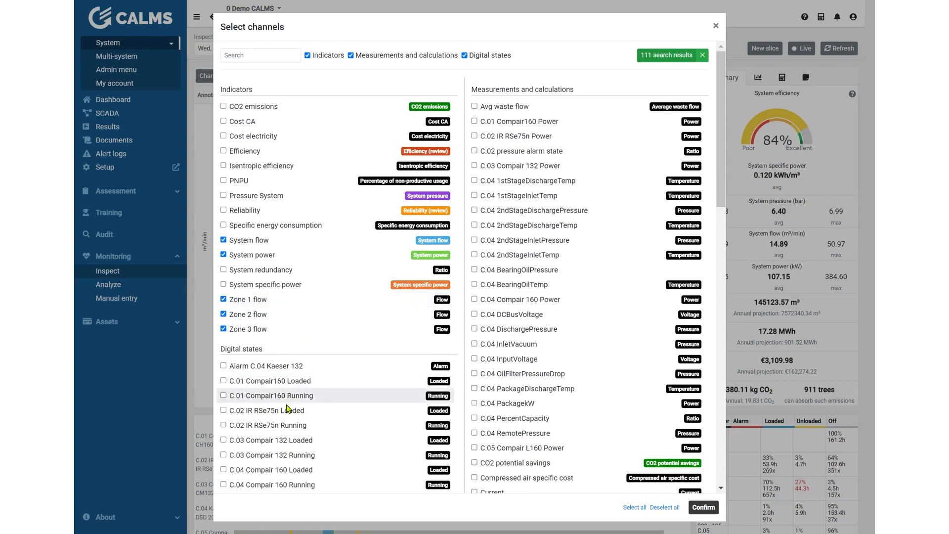
pyautogui.scroll(-8, 504, 300)
pyautogui.scroll(8, 608, 398)
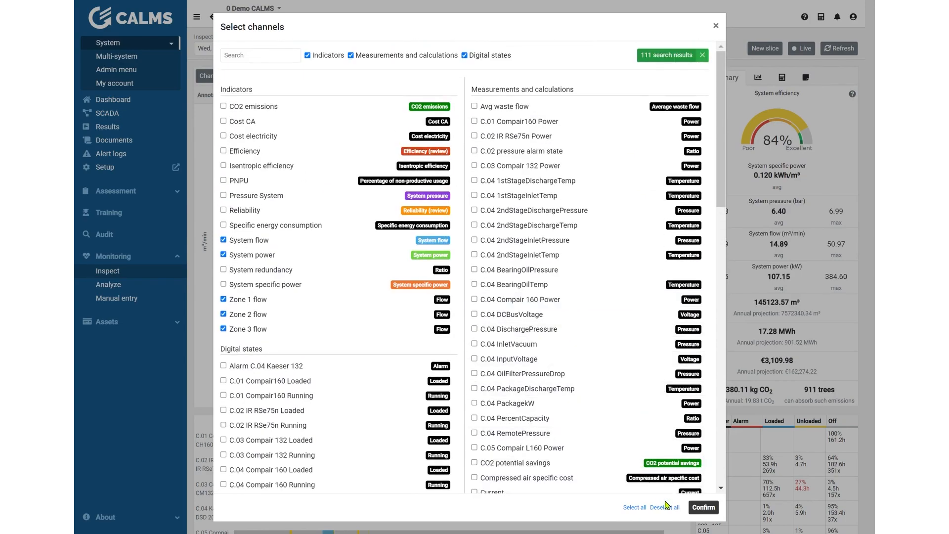
pyautogui.click(703, 507)
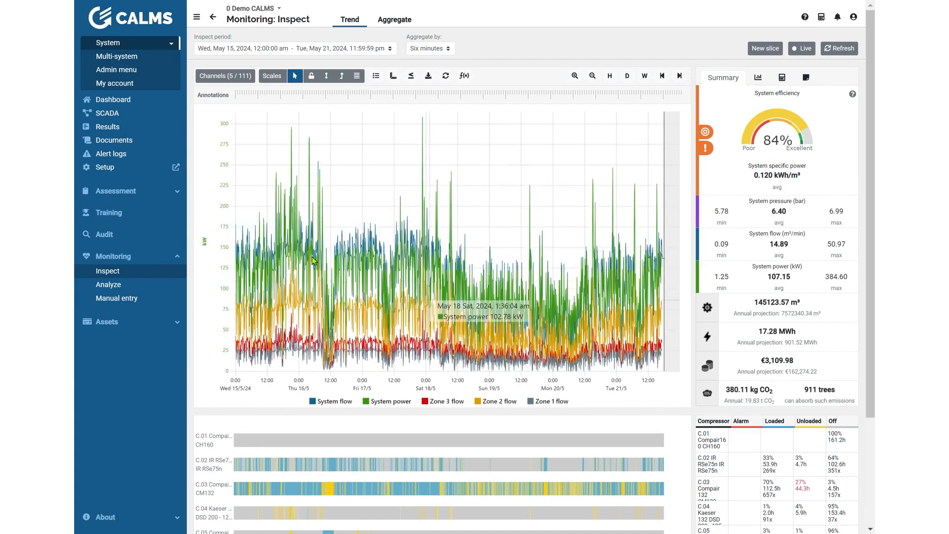
# Step: Set the flow scale's unit to Sm³/min, its minimum to 50 and its maximum to 100, and apply the scales
pyautogui.click(272, 78)
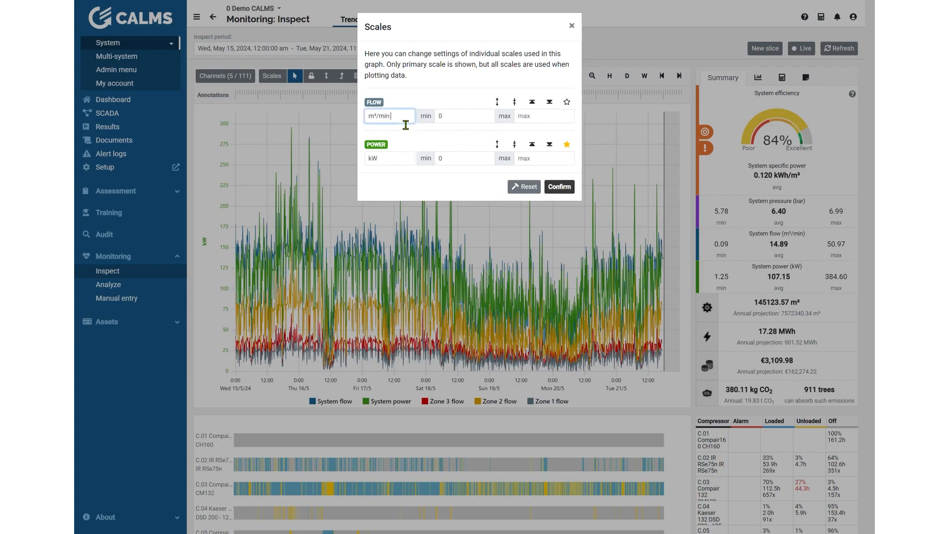
pyautogui.click(366, 119)
pyautogui.write('S')
pyautogui.click(393, 165)
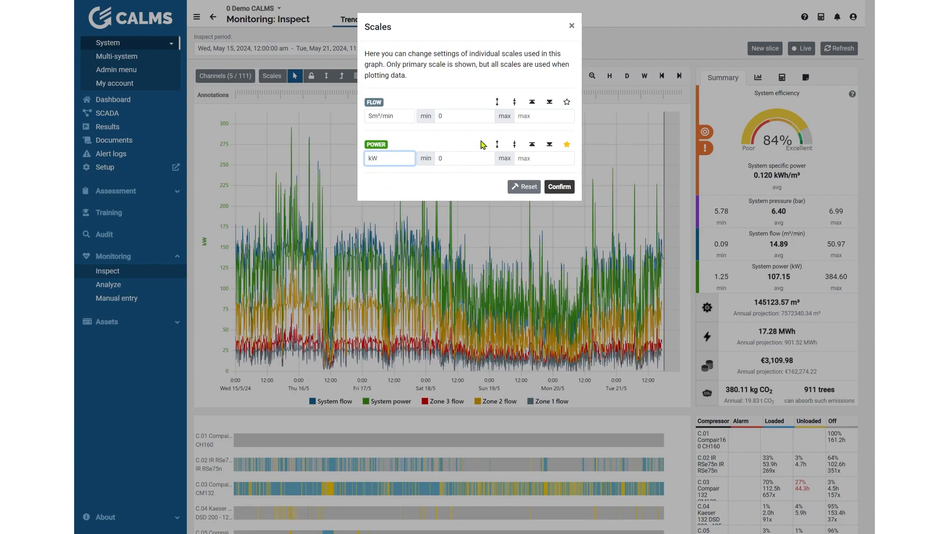
pyautogui.click(544, 121)
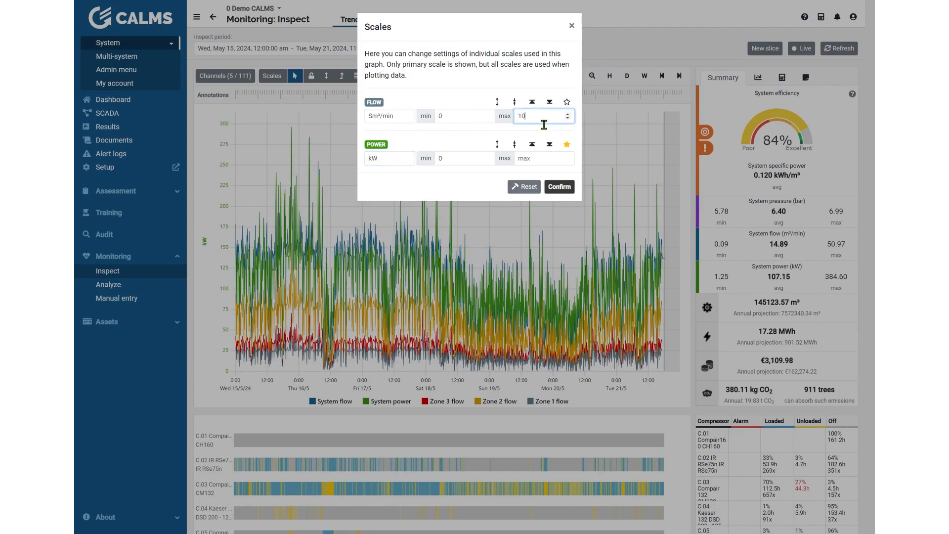
pyautogui.click(459, 123)
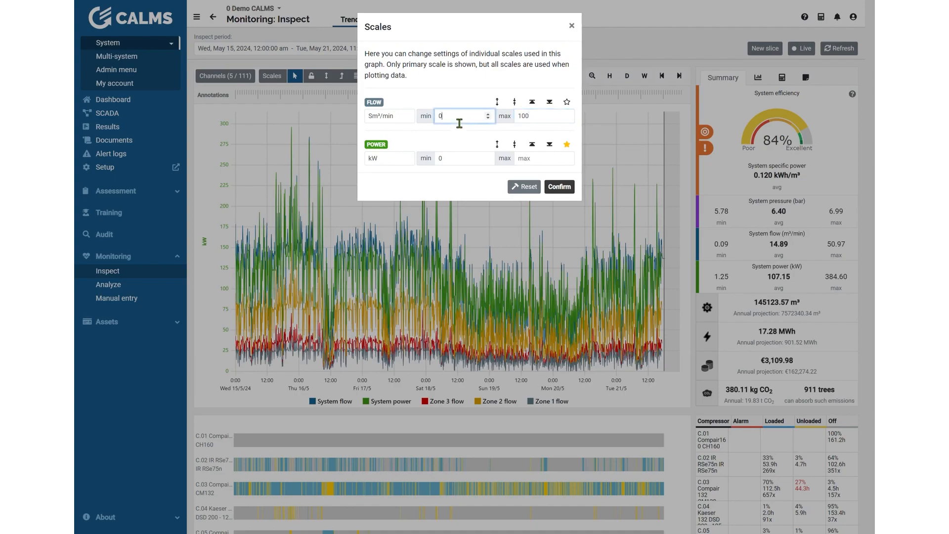
pyautogui.write('50')
pyautogui.click(564, 187)
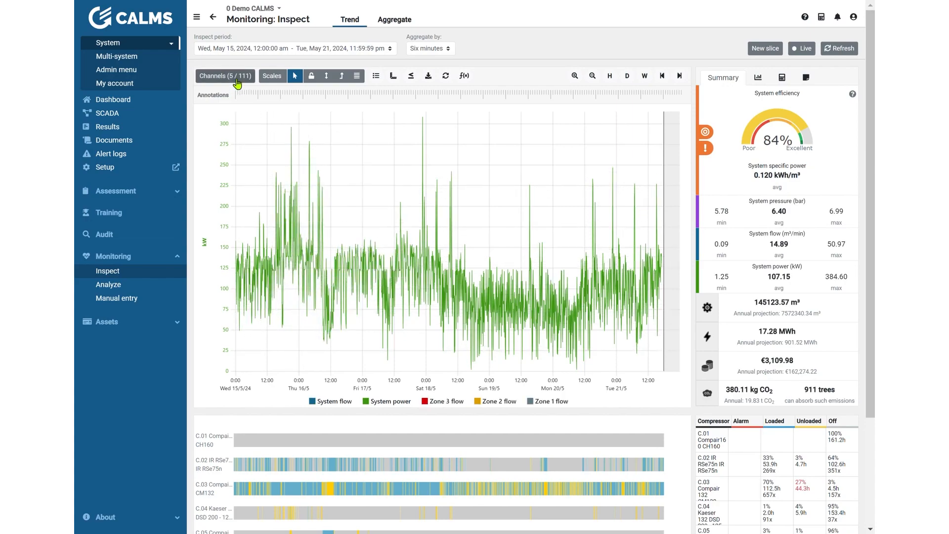
# Step: Reset the graph's scale settings to their defaults
pyautogui.click(281, 79)
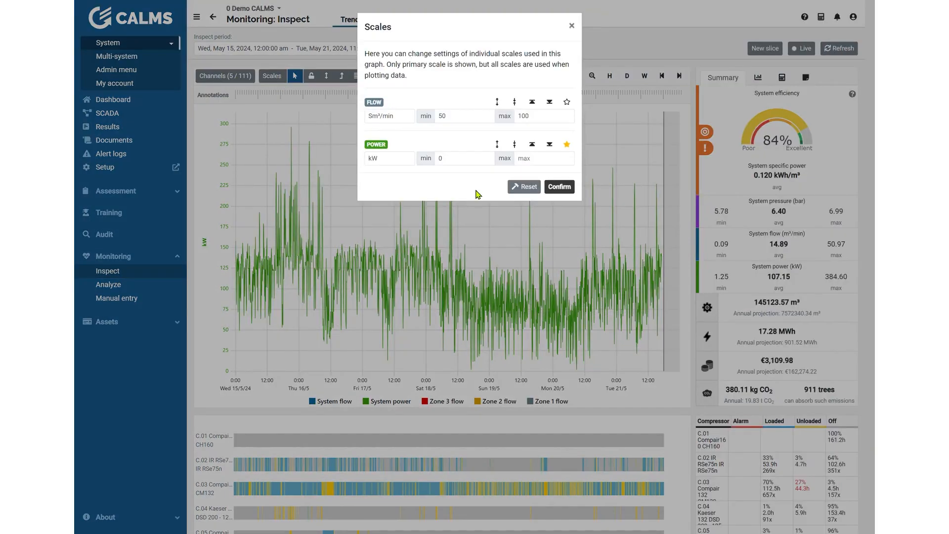
pyautogui.click(538, 192)
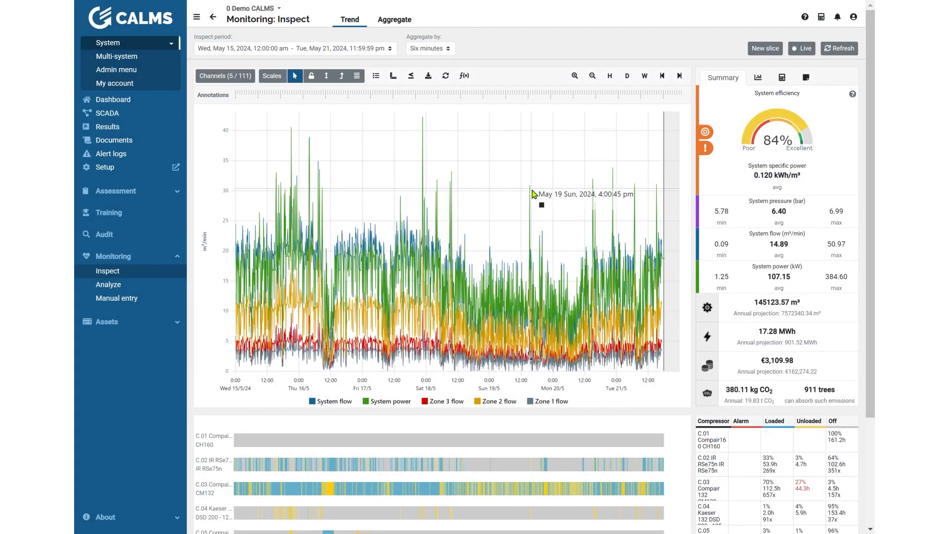
# Step: Switch off the graph's pointer mode and turn on its lock mode
pyautogui.click(297, 78)
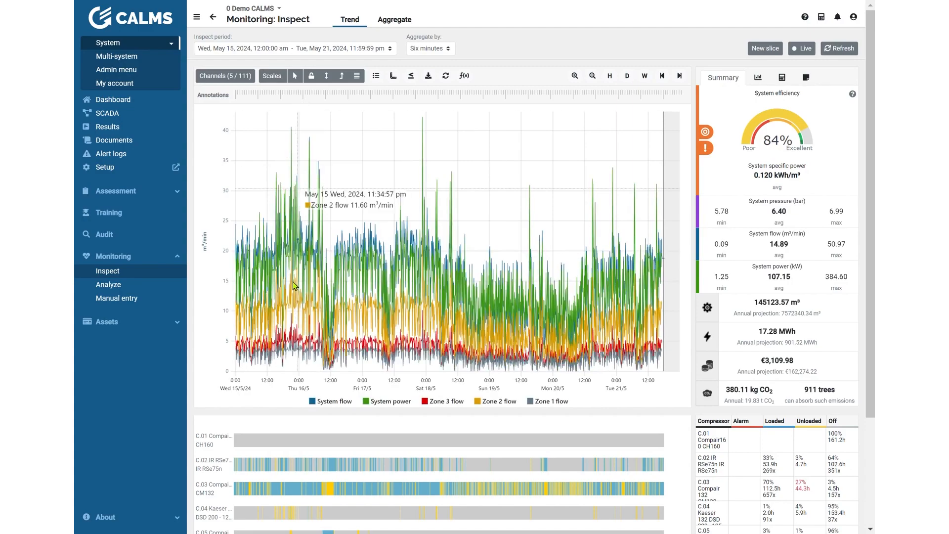
pyautogui.click(301, 74)
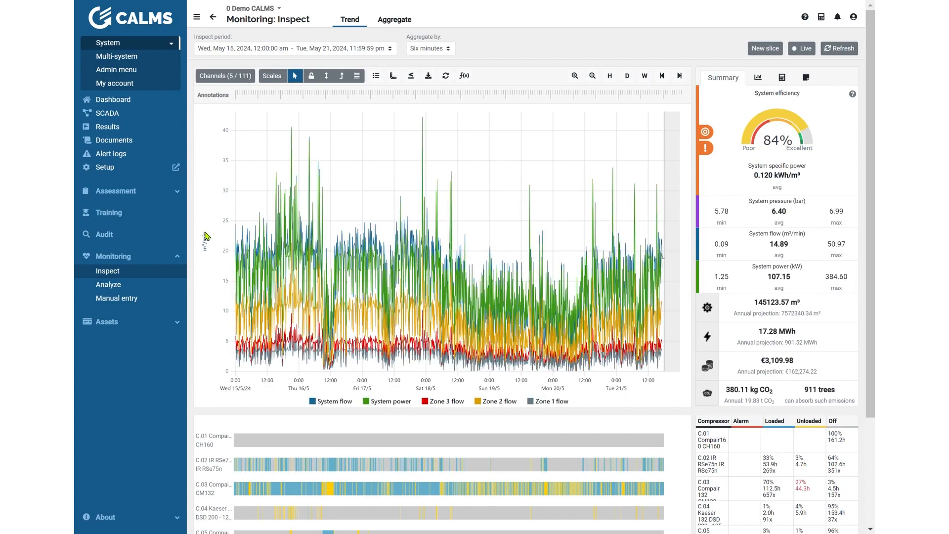
pyautogui.click(314, 77)
# Step: Zoom the trend's time range out and back in to May 14–18, 2024, and shift it to the preceding period
pyautogui.scroll(-2, 368, 230)
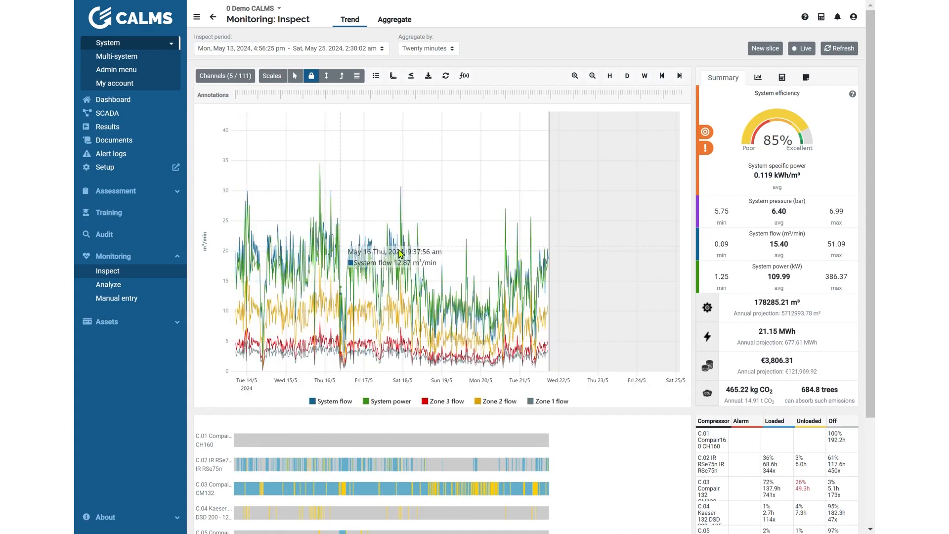
pyautogui.scroll(-1, 350, 268)
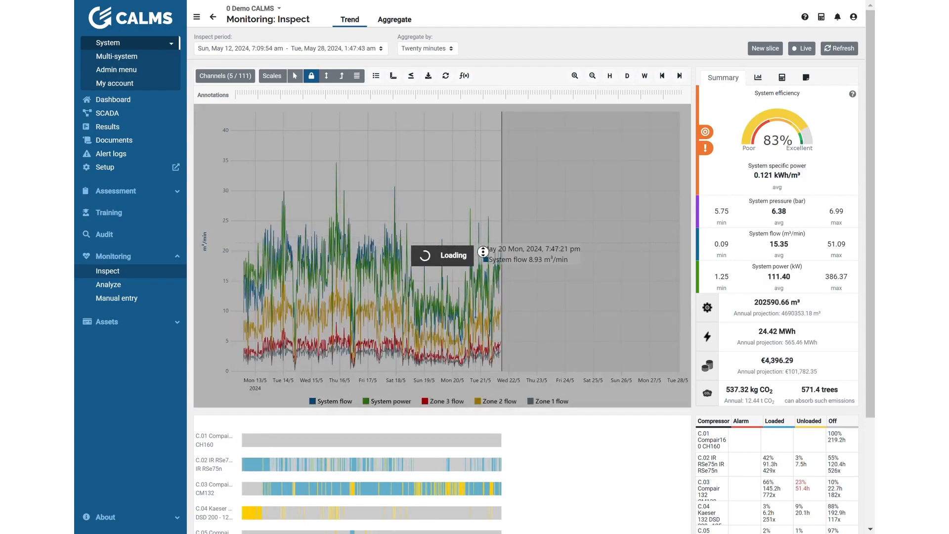
pyautogui.scroll(-1, 407, 275)
pyautogui.scroll(-1, 385, 276)
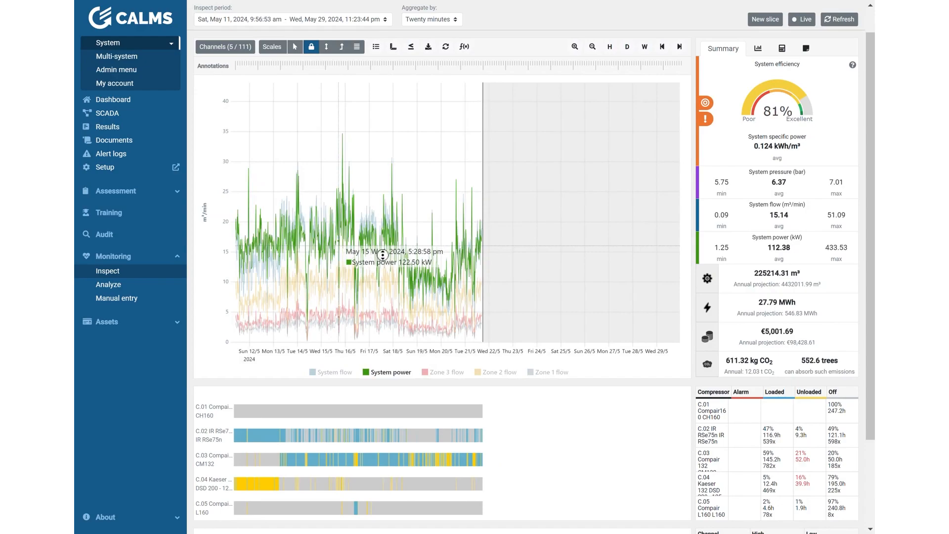
pyautogui.middleClick(383, 256)
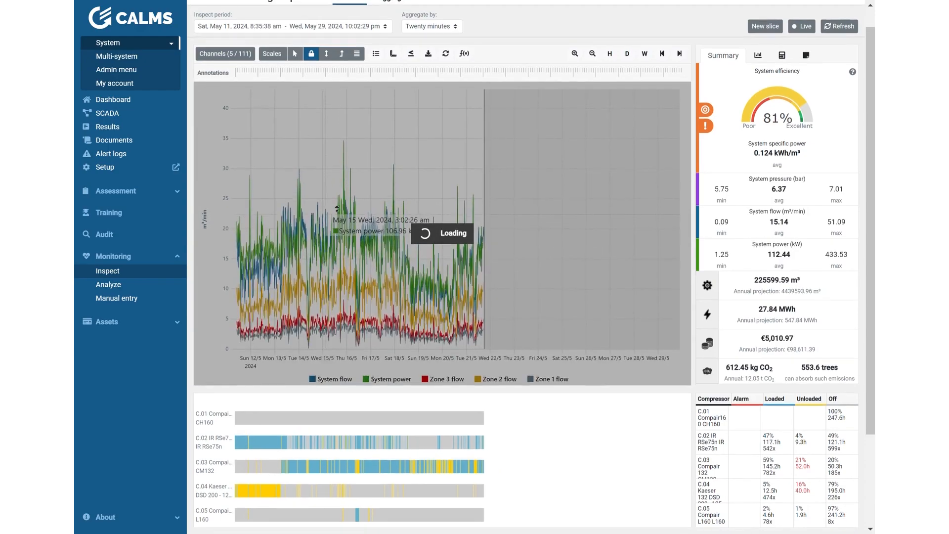
pyautogui.scroll(-1, 319, 230)
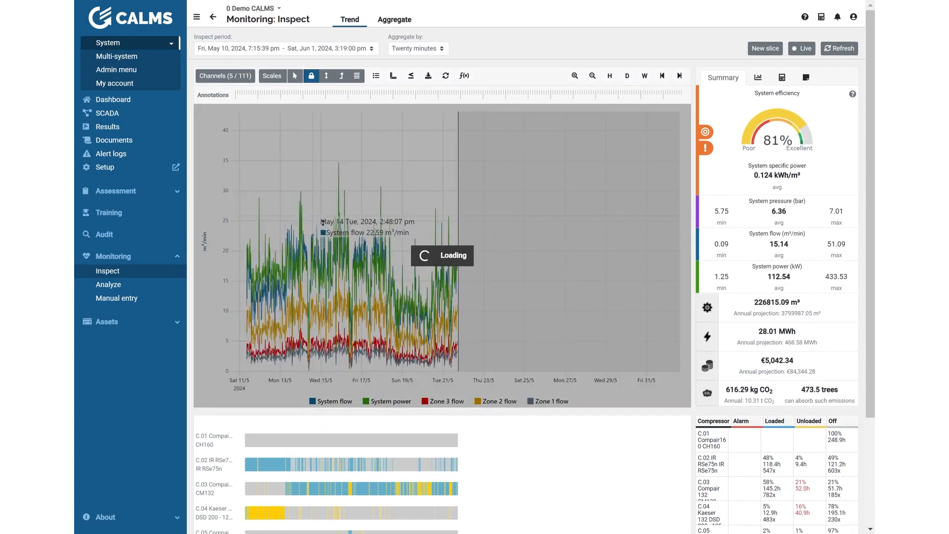
pyautogui.scroll(-1, 307, 214)
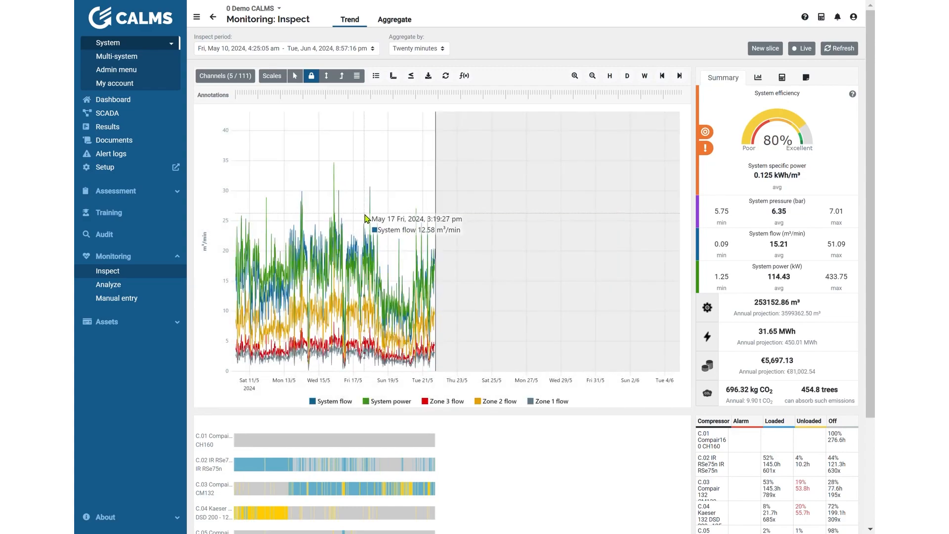
pyautogui.moveTo(348, 224)
pyautogui.mouseDown()
pyautogui.moveTo(323, 220)
pyautogui.moveTo(347, 218)
pyautogui.mouseUp()
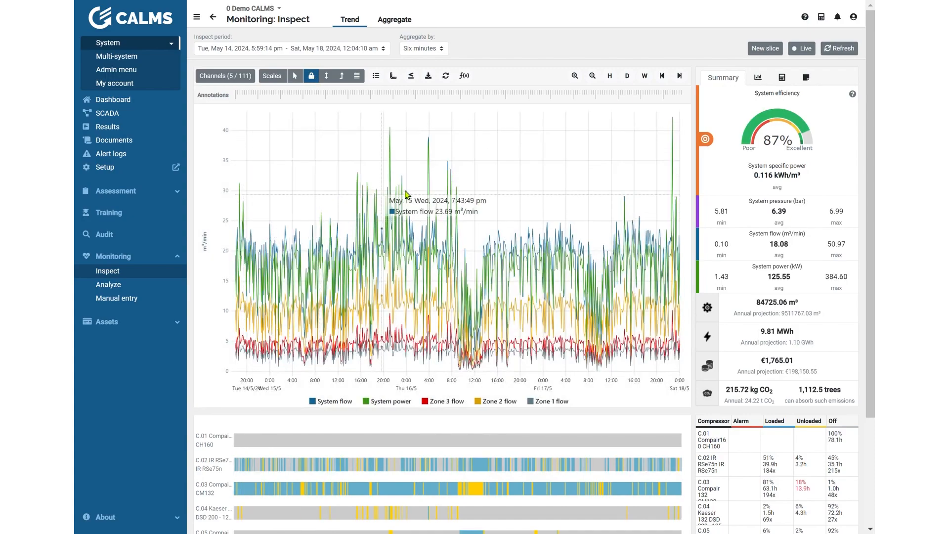
pyautogui.click(662, 76)
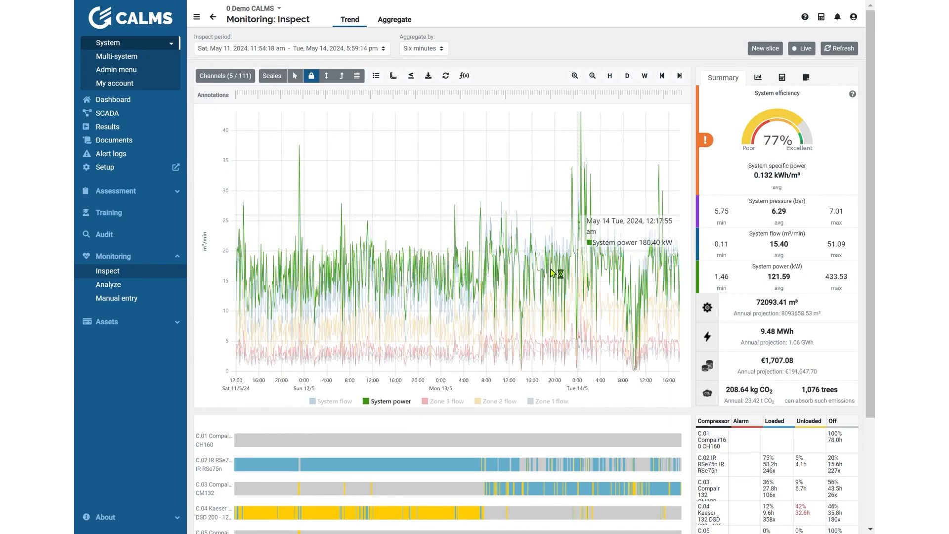
# Step: Try the graph's vertical scaling modes, zooming in on the value axis and restoring its full range
pyautogui.click(329, 79)
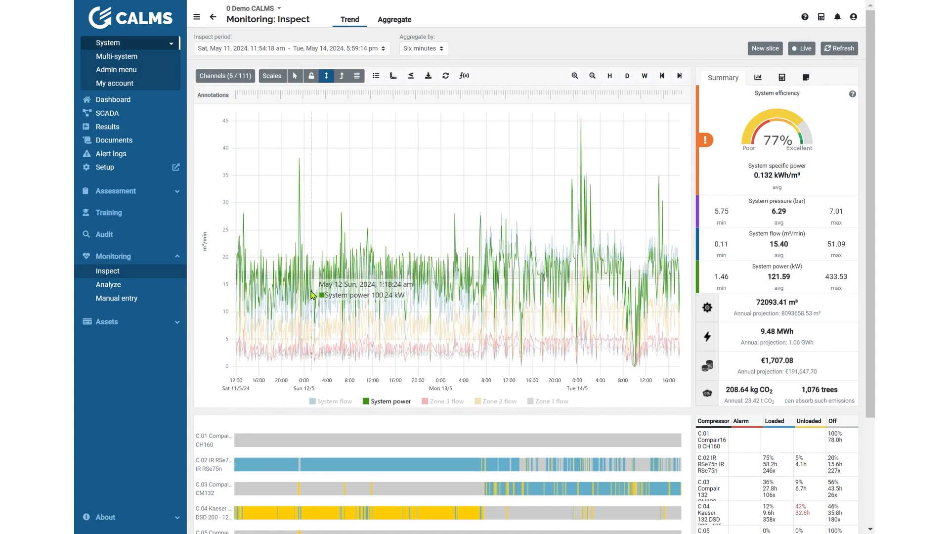
pyautogui.moveTo(309, 301); pyautogui.dragTo(309, 302)
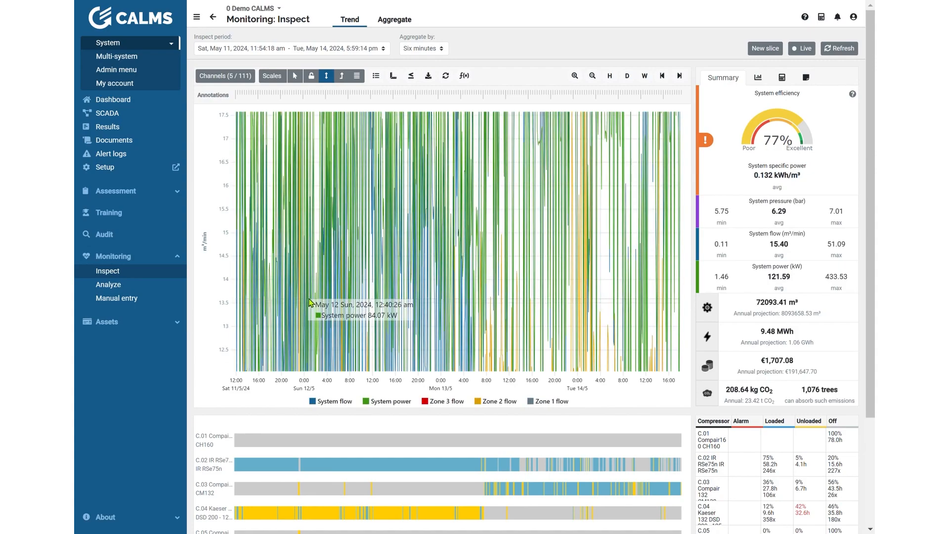
pyautogui.click(333, 77)
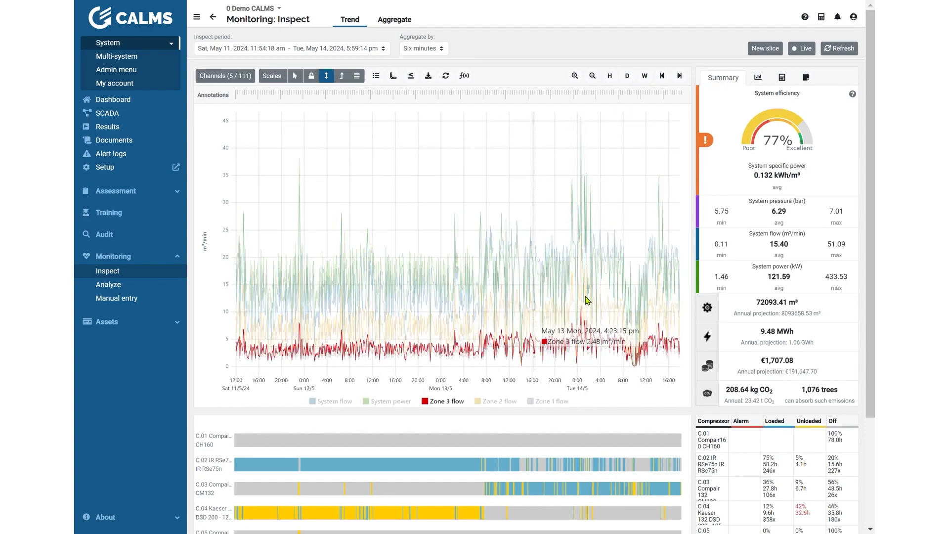
pyautogui.click(347, 78)
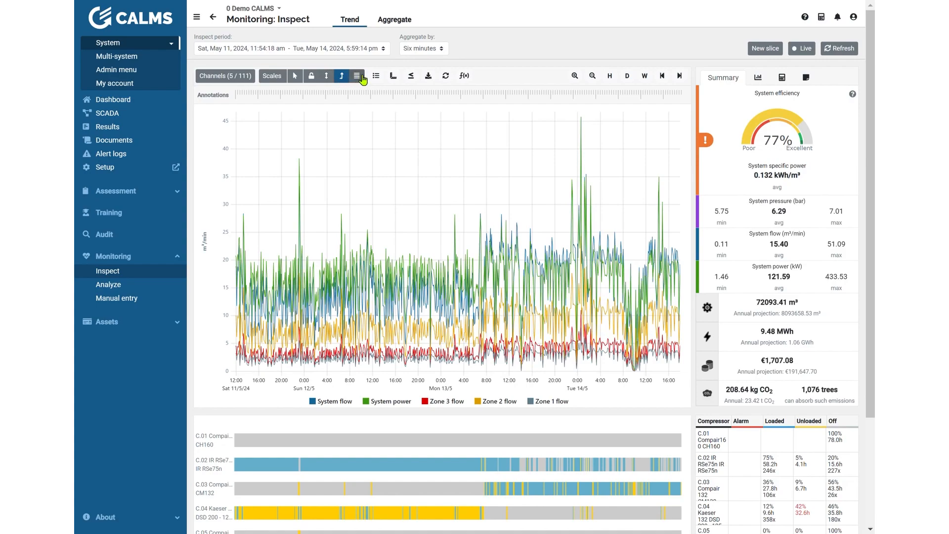
# Step: Stack the power curve above the flow curves and widen the time range to May 11–15, 2024, in pointer mode
pyautogui.click(360, 77)
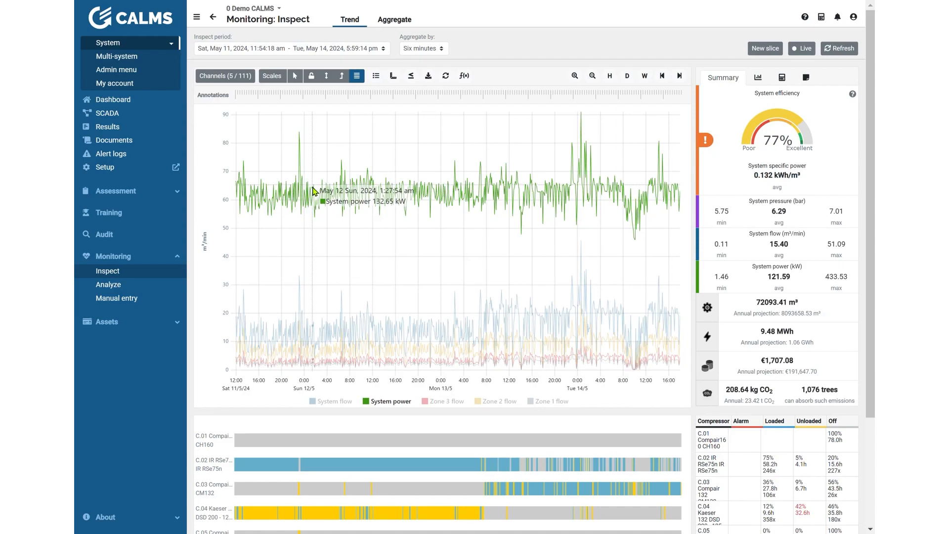
pyautogui.click(292, 72)
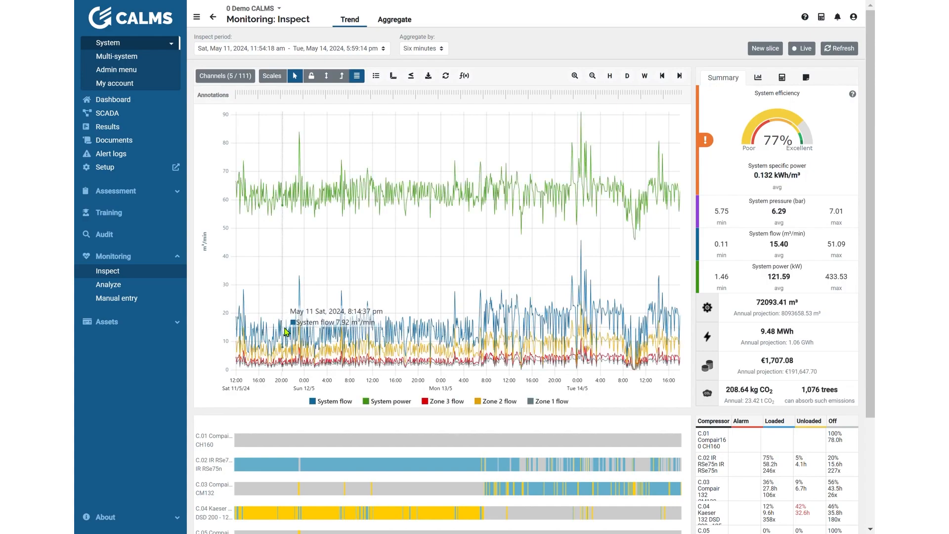
pyautogui.scroll(-1, 286, 332)
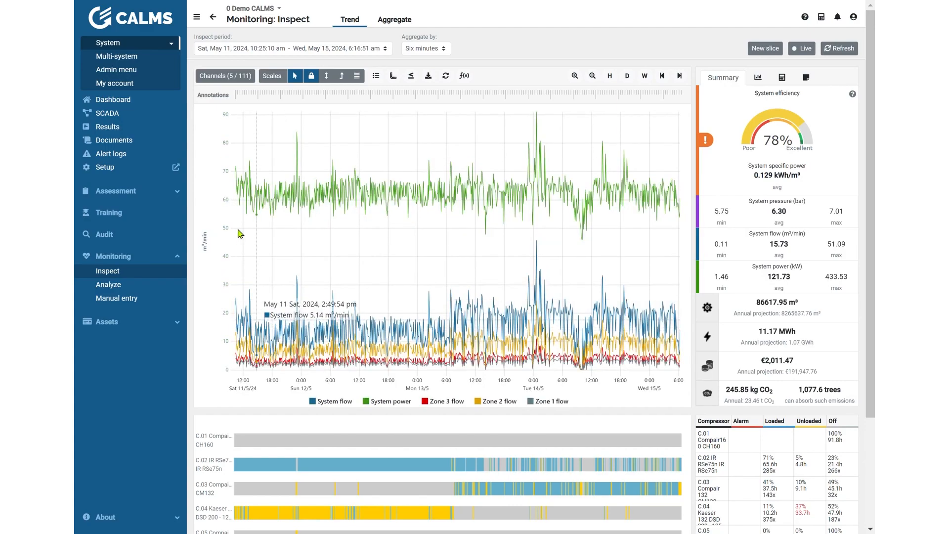
# Step: Split the trend into separate charts for the flow channels and system power
pyautogui.click(381, 78)
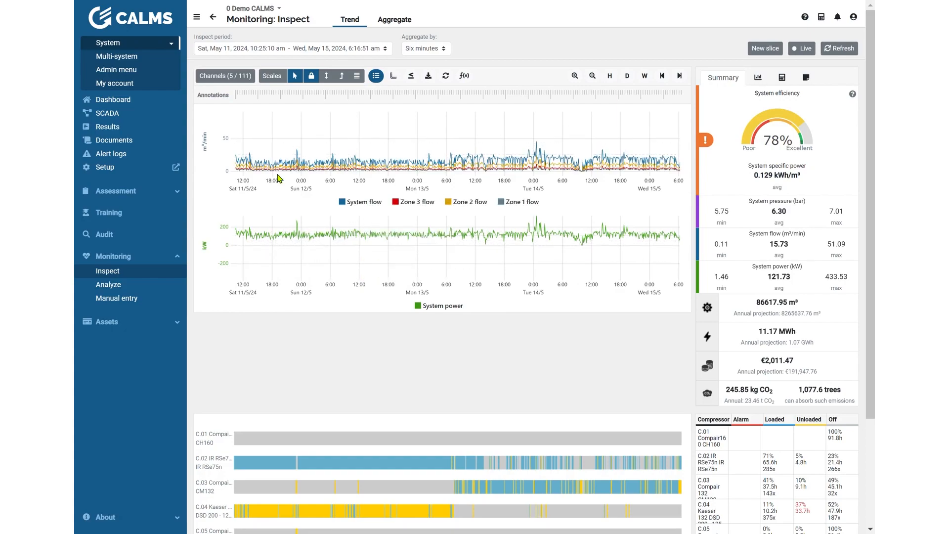
# Step: Add the Pressure System indicator to the trend's displayed channels
pyautogui.click(218, 76)
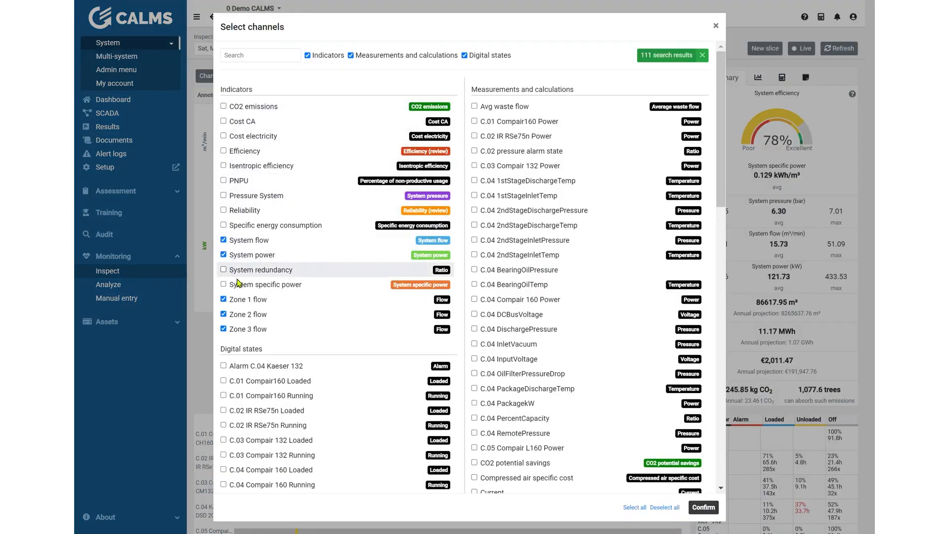
pyautogui.click(252, 196)
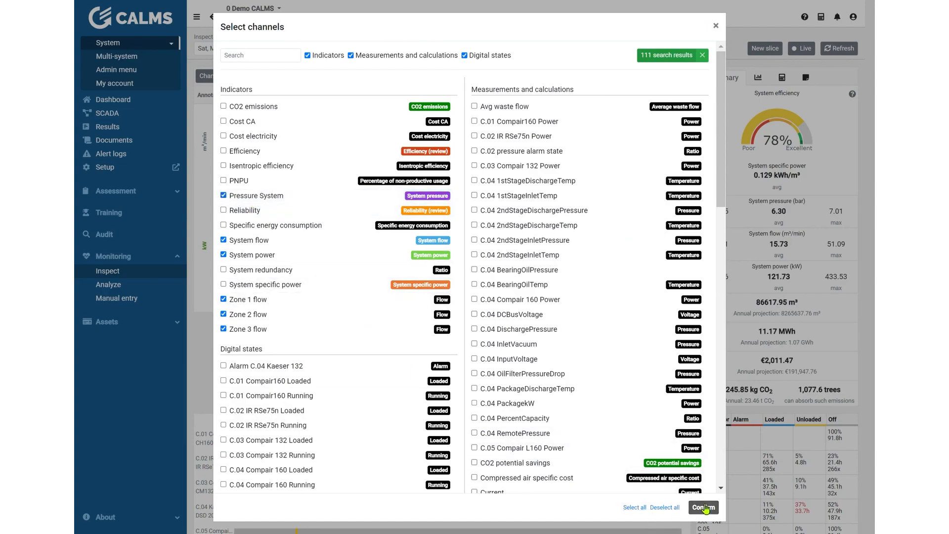
pyautogui.click(704, 508)
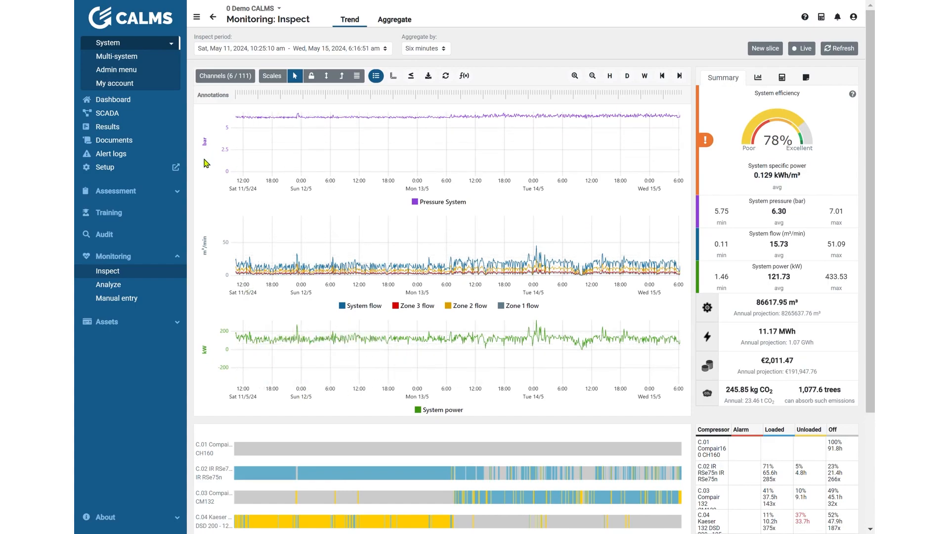
# Step: Search the channels for "power" and add C.01 Compair160 Power to the trend
pyautogui.click(223, 77)
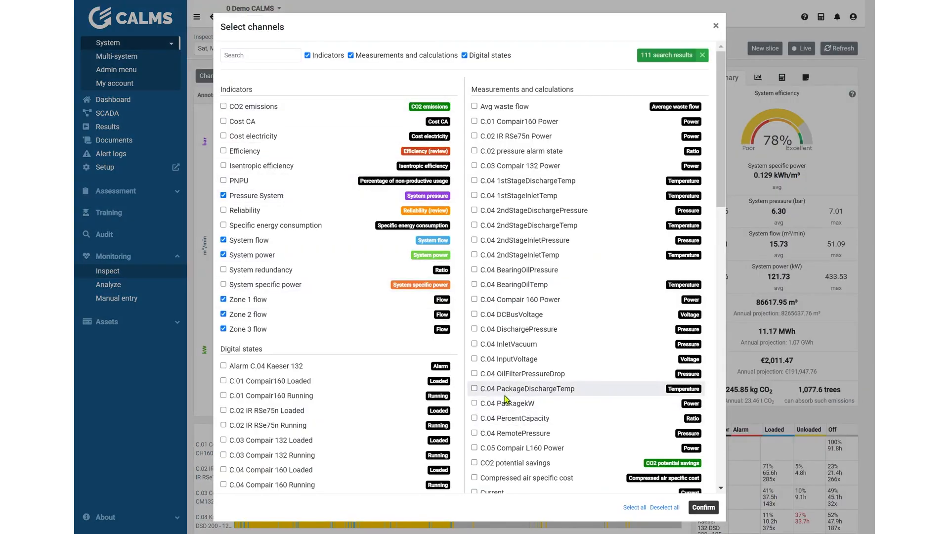
pyautogui.click(273, 58)
pyautogui.write('power')
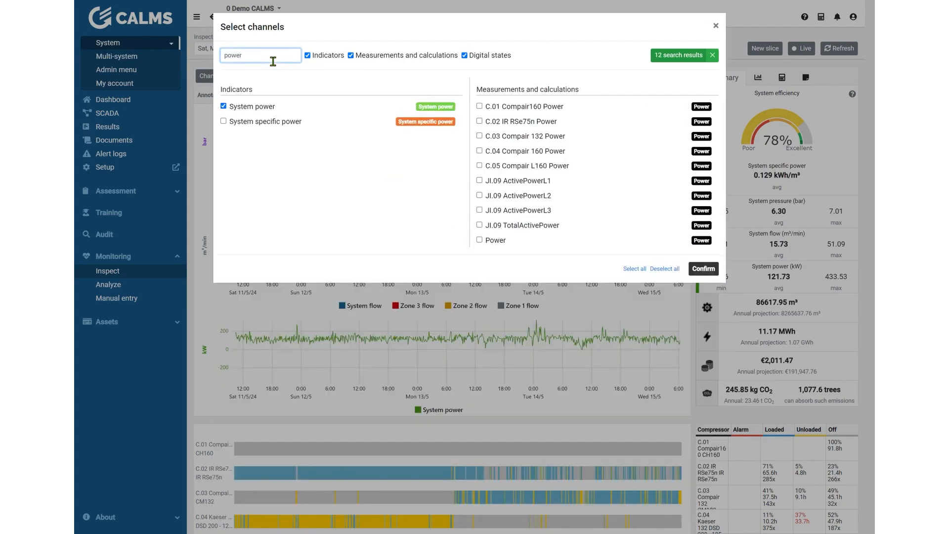
pyautogui.click(533, 107)
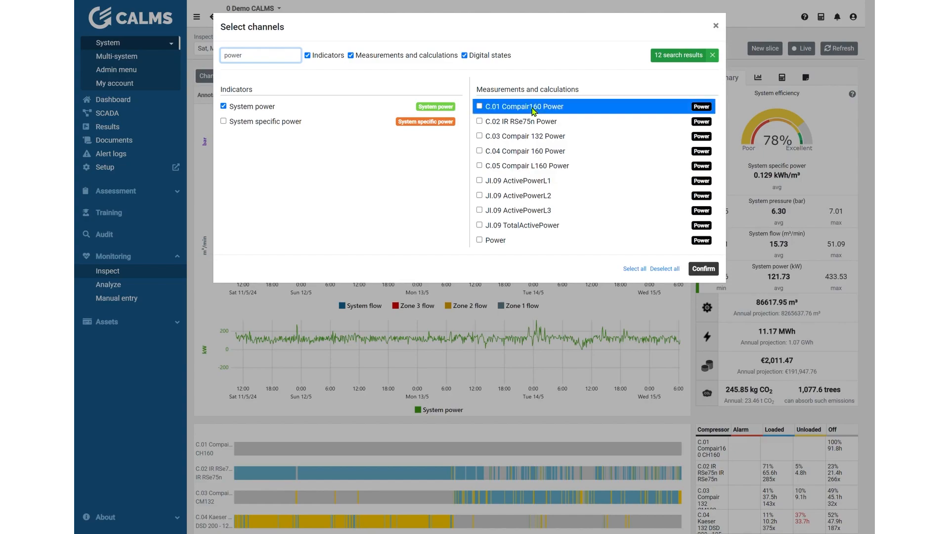
pyautogui.click(703, 269)
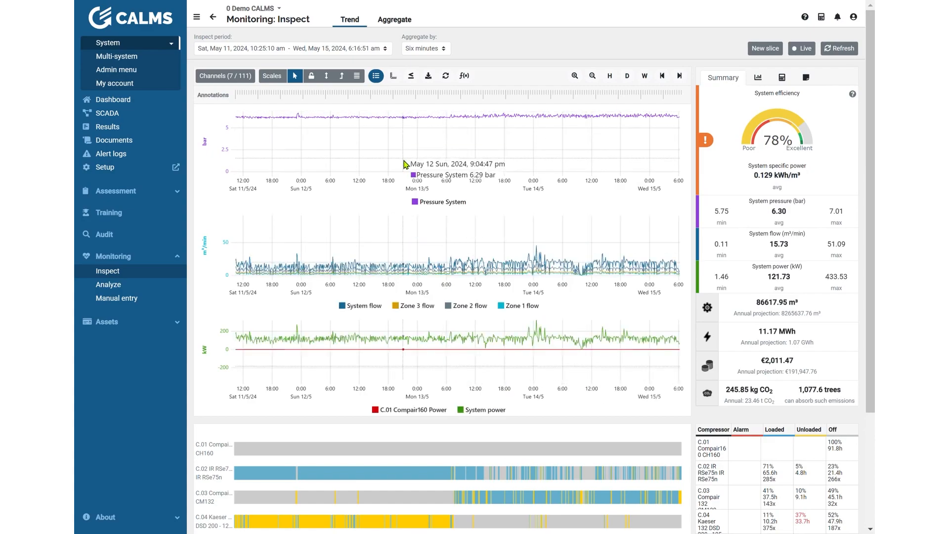
# Step: Narrow the trend to May 11–14, 2024, and merge the charts into one graph with a separate value axis per unit
pyautogui.scroll(1, 395, 118)
pyautogui.click(375, 76)
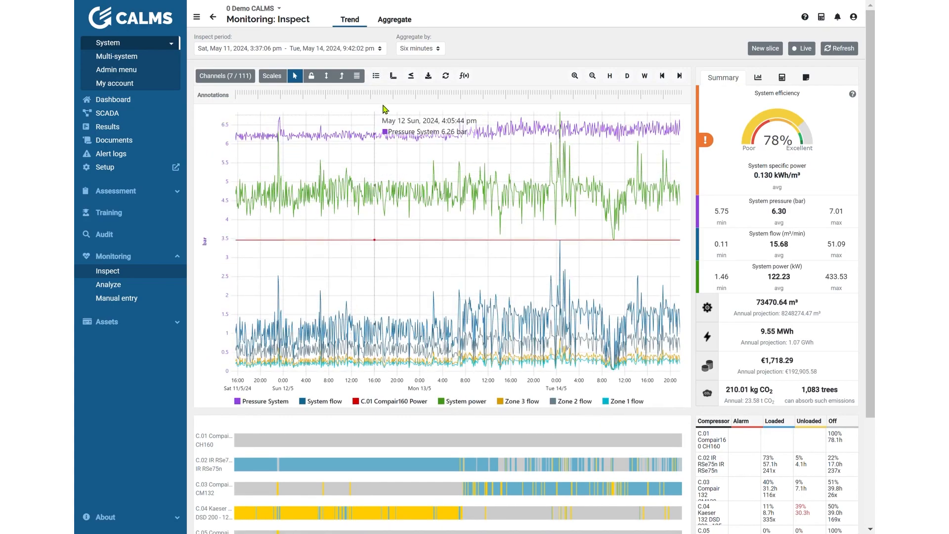
pyautogui.click(394, 77)
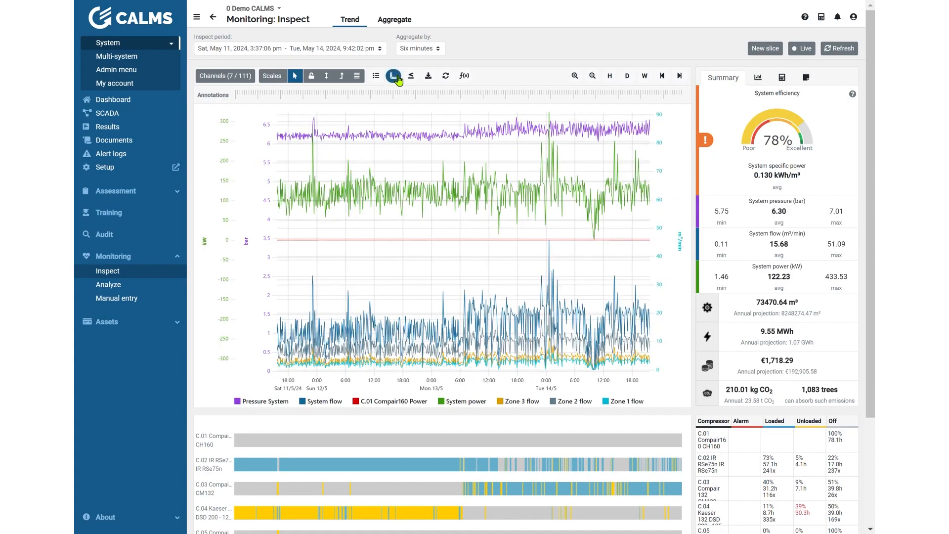
pyautogui.click(399, 79)
pyautogui.click(398, 79)
pyautogui.click(399, 79)
pyautogui.click(399, 80)
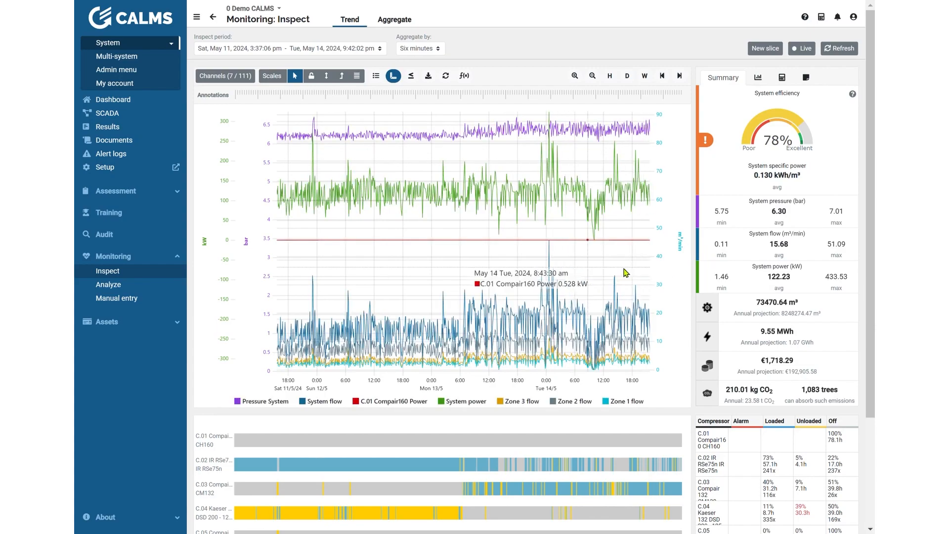
# Step: Overlay each channel's minimum and maximum curves and set the inspect period to the previous month
pyautogui.click(411, 77)
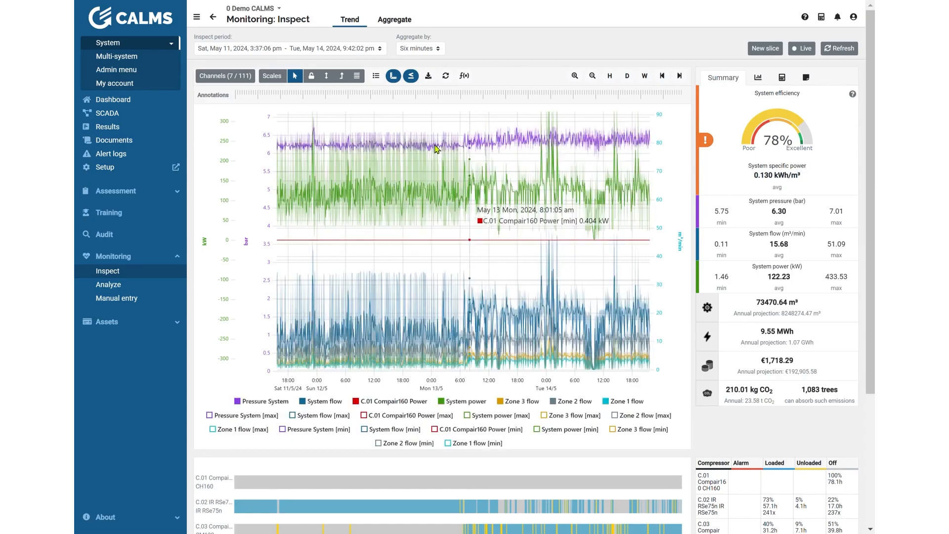
pyautogui.click(236, 78)
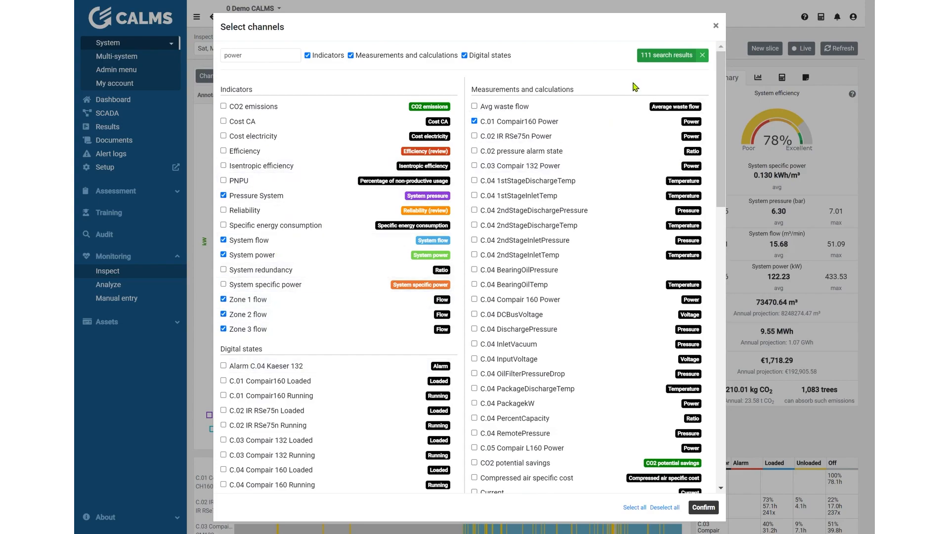
pyautogui.click(716, 26)
pyautogui.click(259, 49)
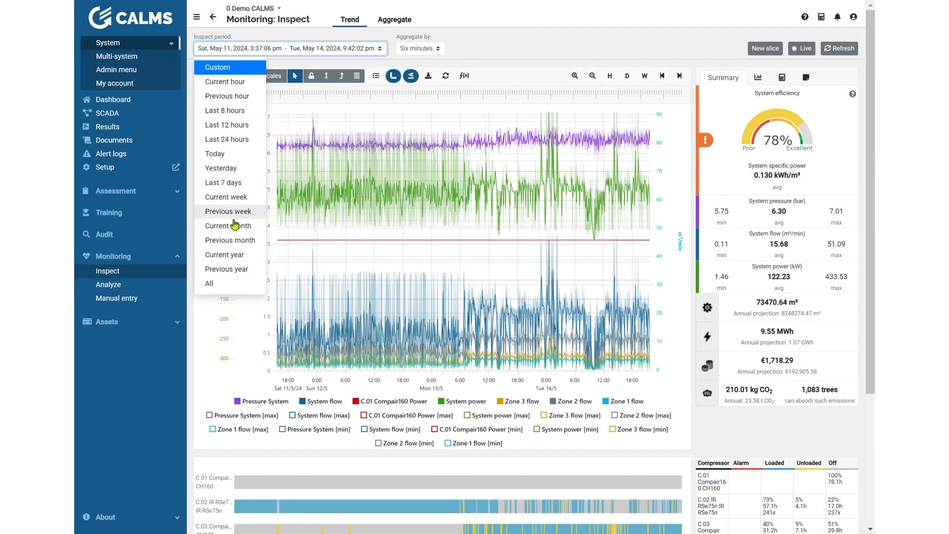
pyautogui.click(237, 241)
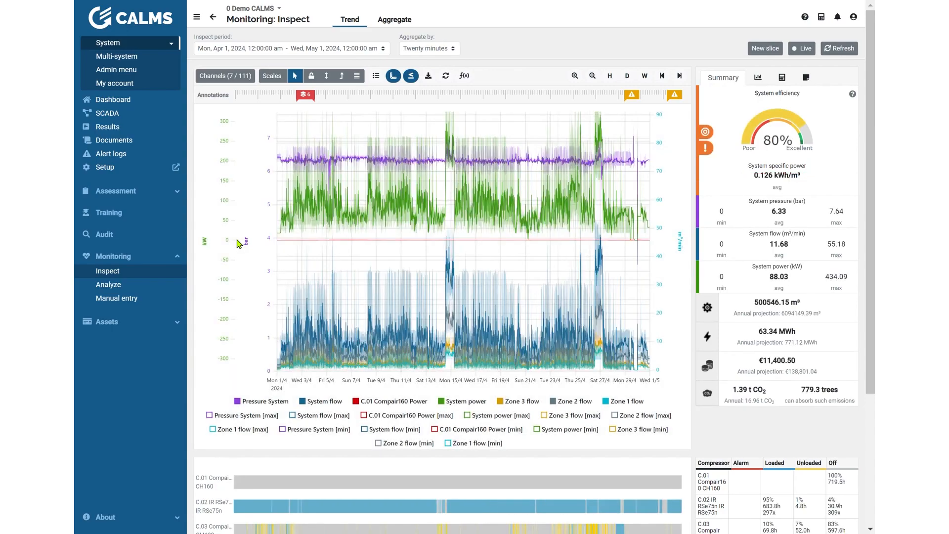
# Step: Toggle the min/max curves for comparison, and return the graph to a single value axis without them
pyautogui.click(412, 77)
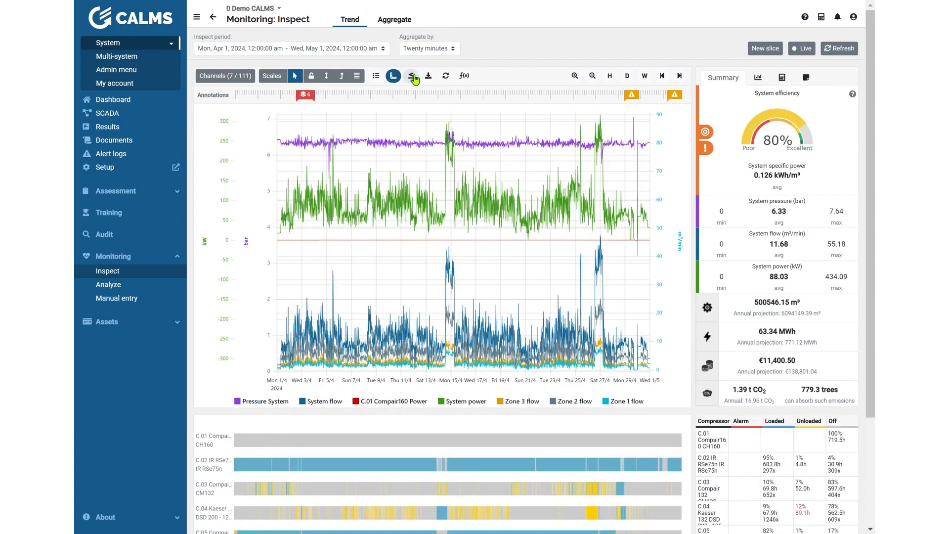
pyautogui.click(413, 77)
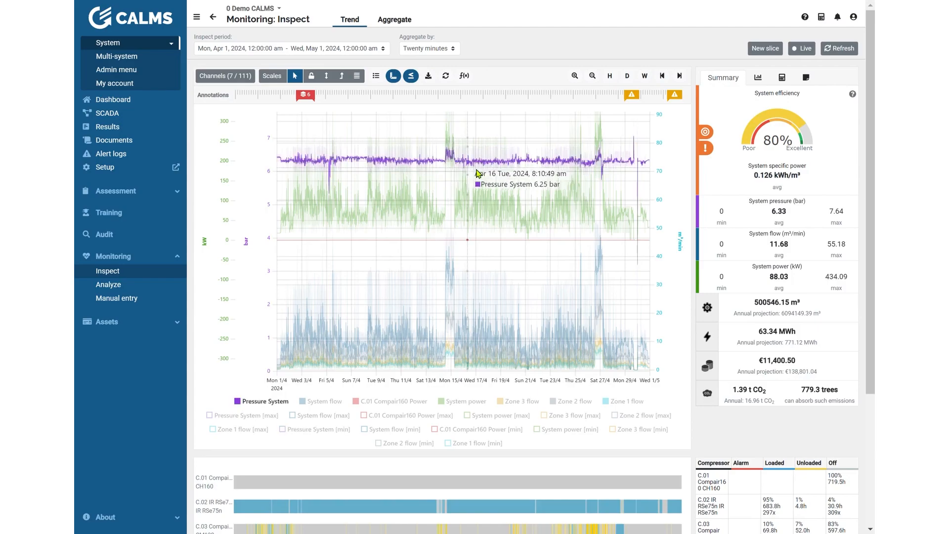
pyautogui.click(393, 76)
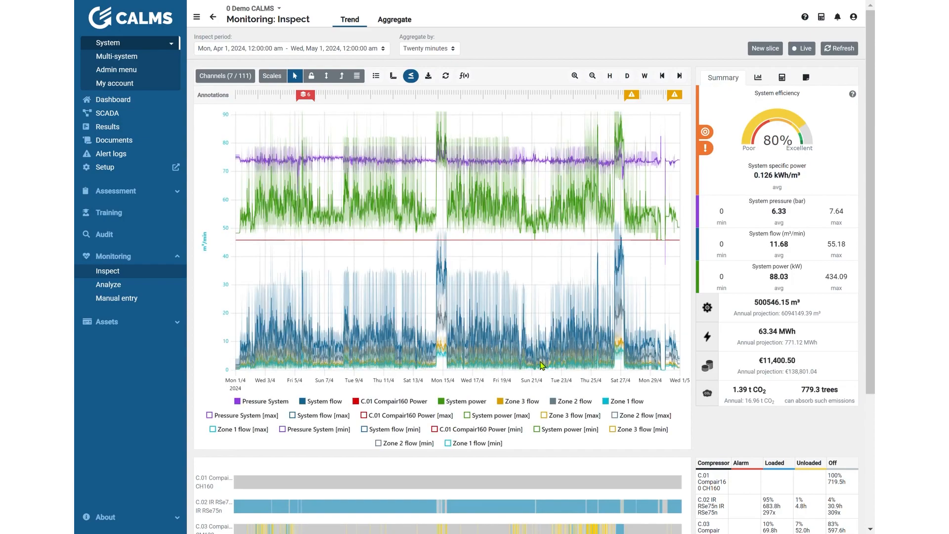
pyautogui.click(416, 76)
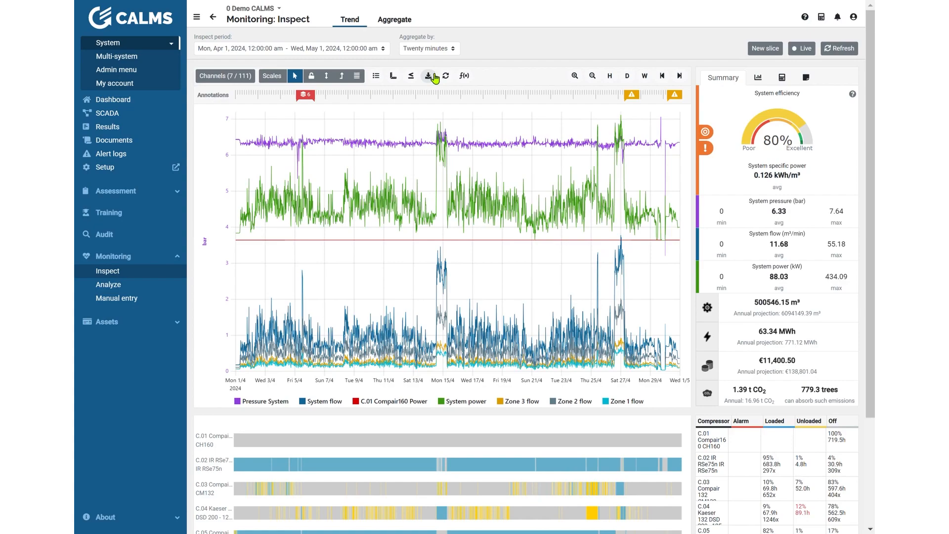
# Step: Download the trend graph without data and reopen the download options
pyautogui.click(435, 78)
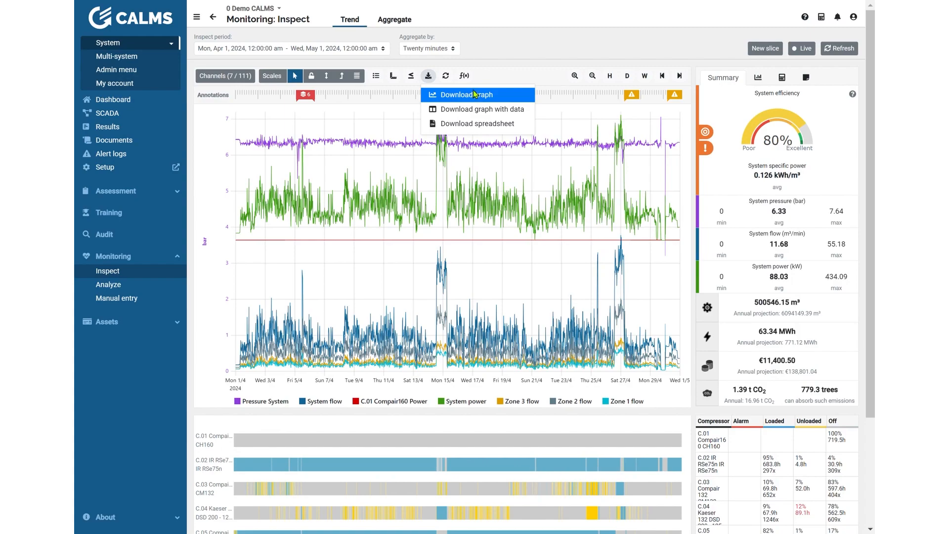
pyautogui.click(474, 94)
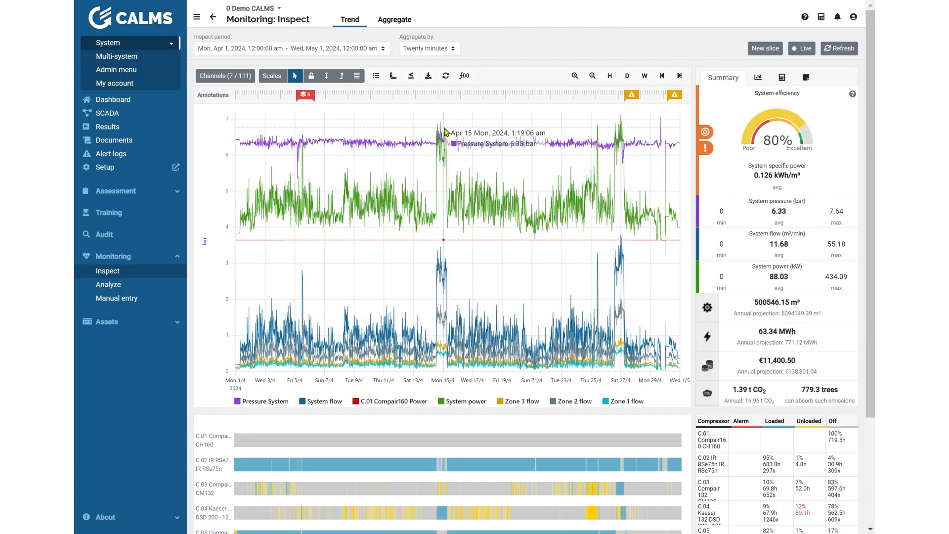
pyautogui.click(429, 76)
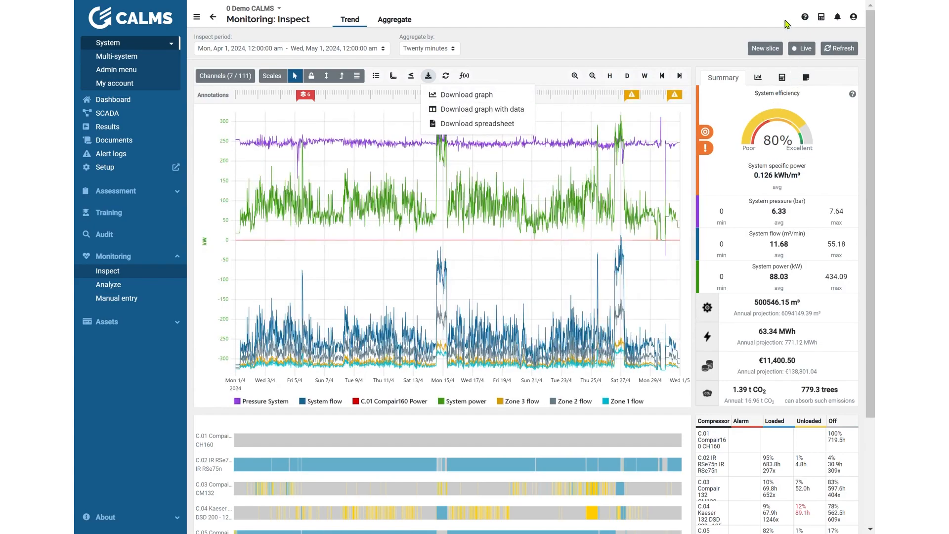
pyautogui.moveTo(744, 137)
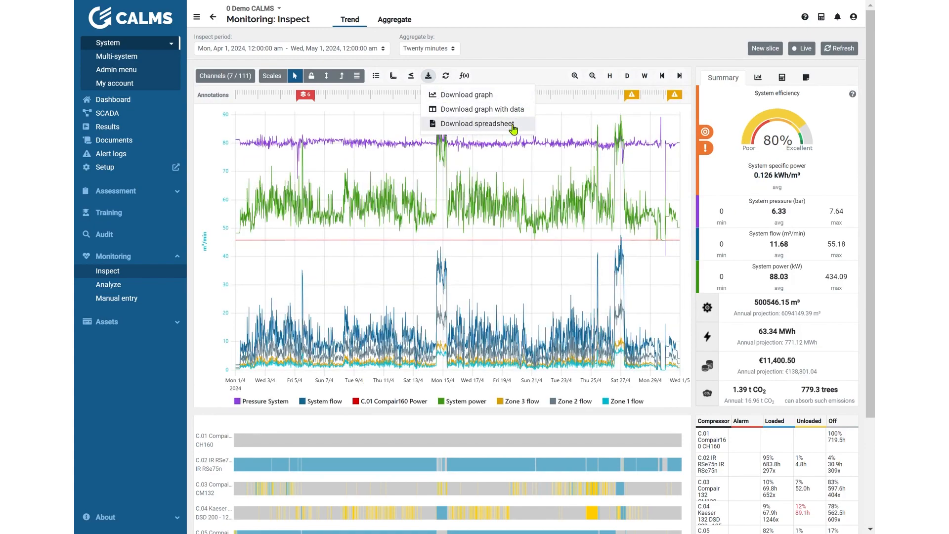
# Step: Review the channels available for recalculation without starting it
pyautogui.click(446, 77)
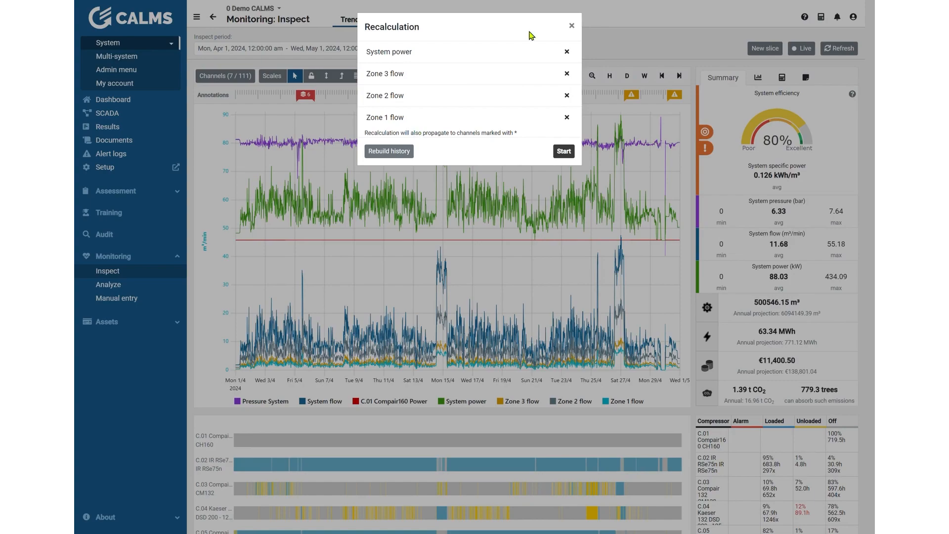
pyautogui.click(573, 27)
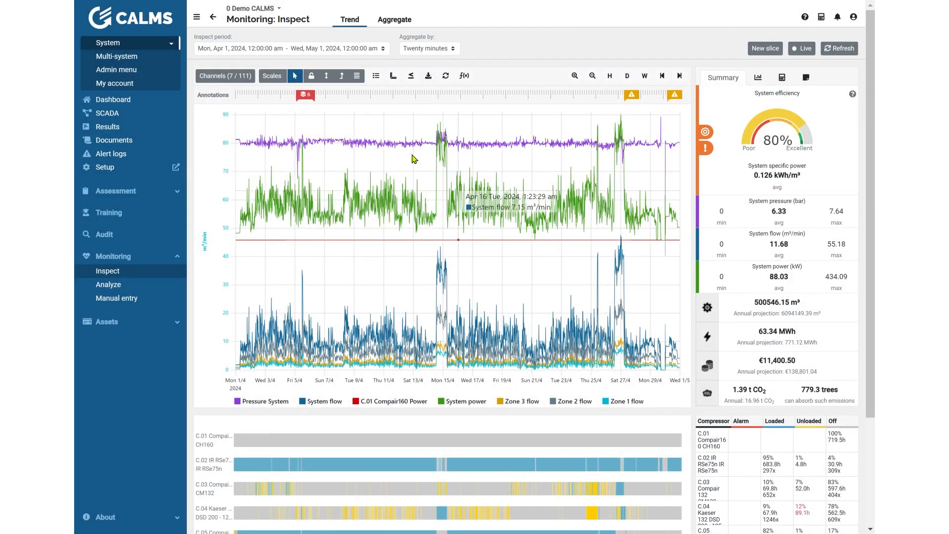
# Step: Smooth all displayed channels with a rolling average of 100
pyautogui.click(465, 76)
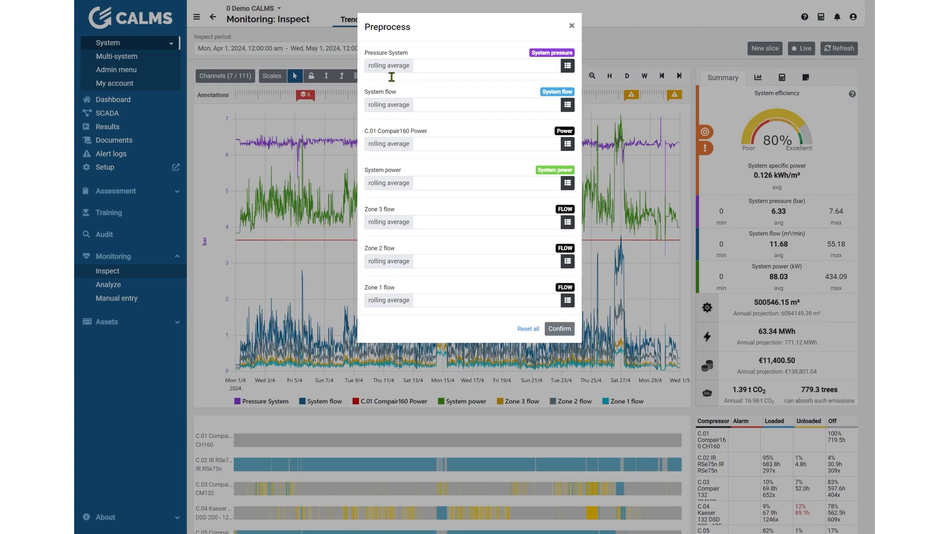
pyautogui.click(469, 71)
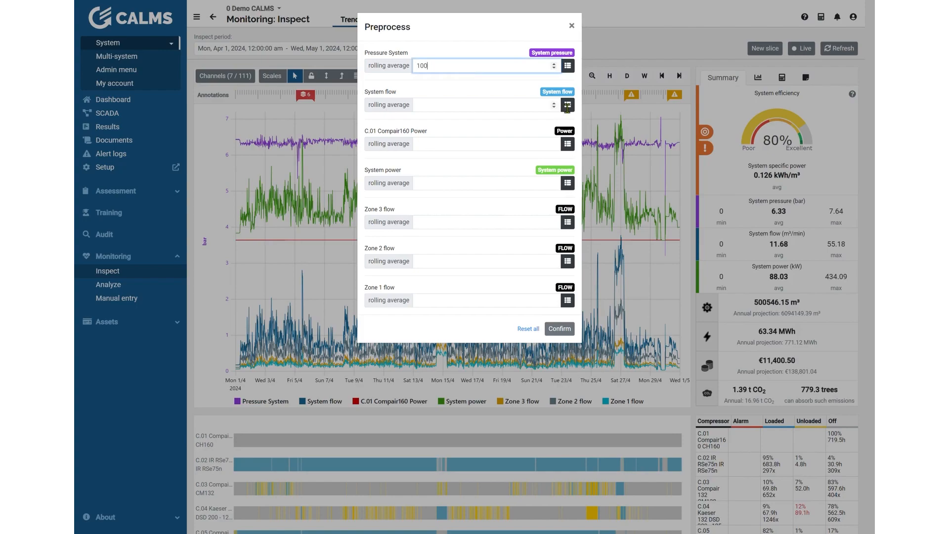
pyautogui.click(572, 67)
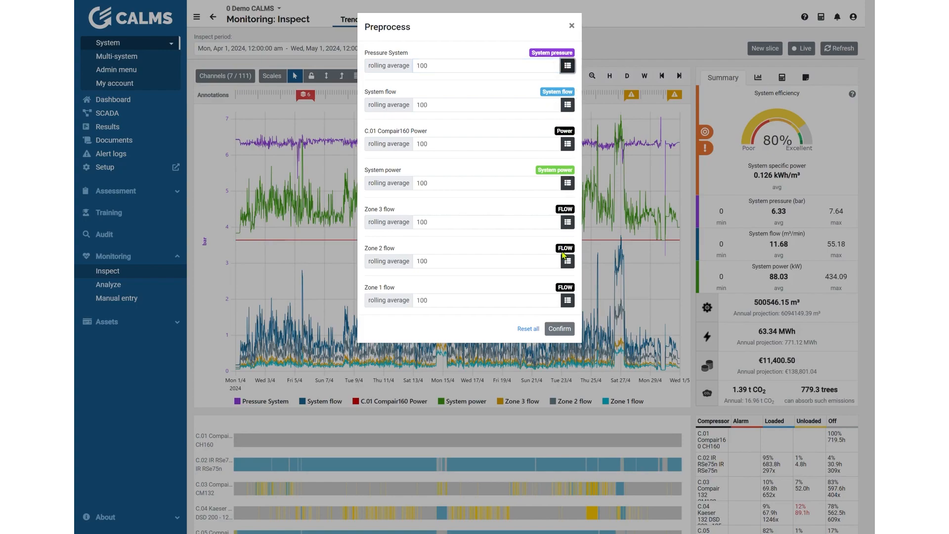
pyautogui.click(558, 329)
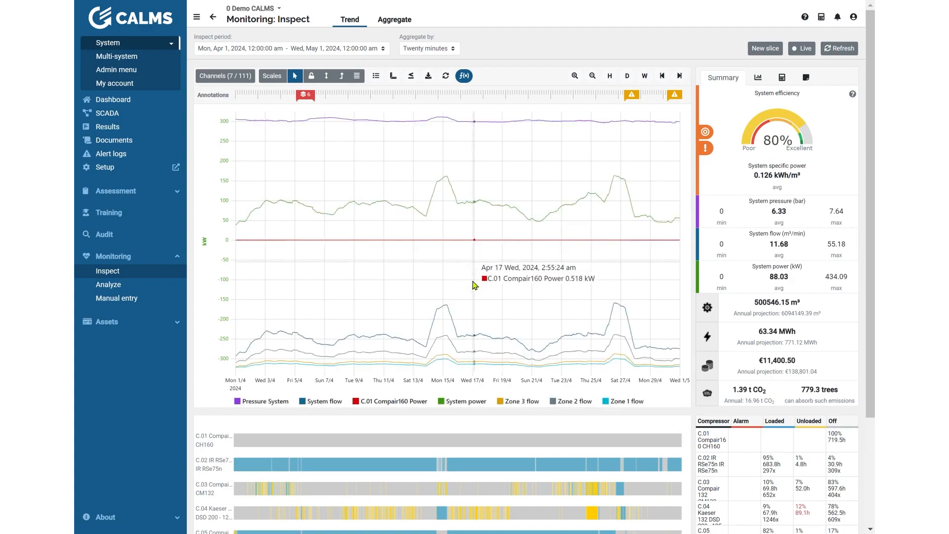
# Step: Reset all rolling averages and apply a rolling average of 50 to System power only
pyautogui.click(463, 76)
pyautogui.click(528, 329)
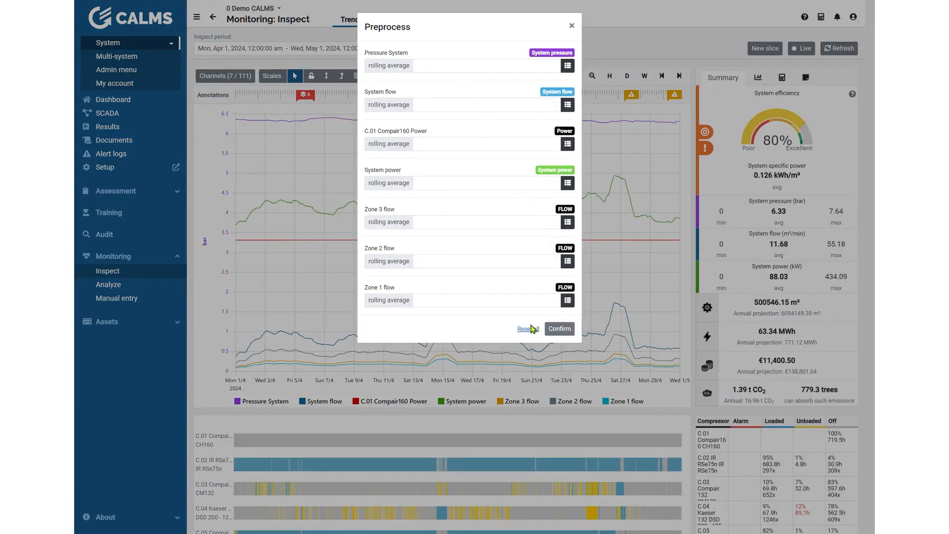
pyautogui.click(462, 191)
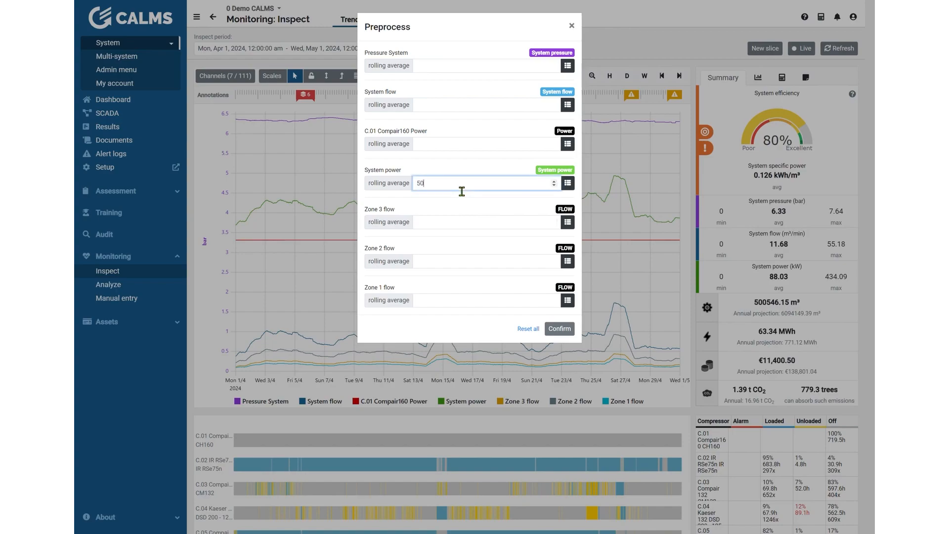
pyautogui.click(560, 329)
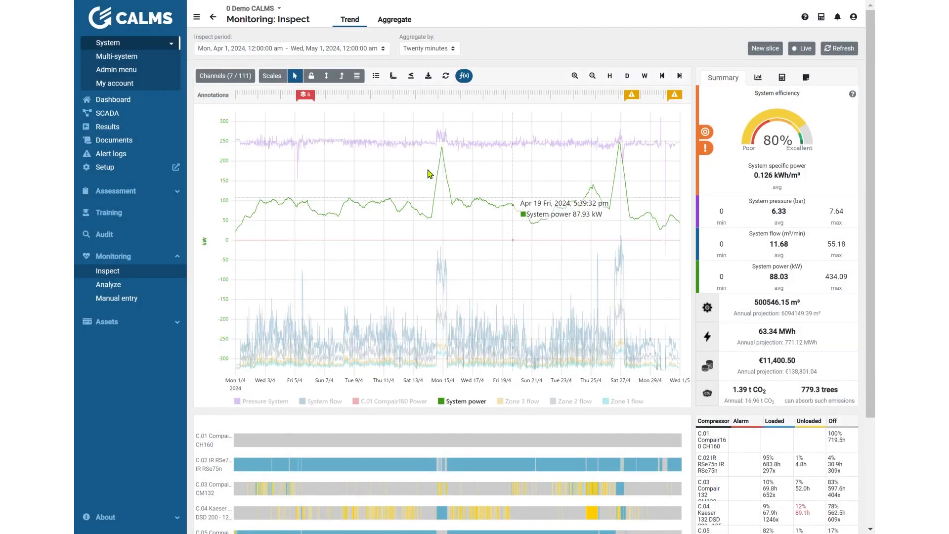
# Step: Try to reset the rolling averages of all channels
pyautogui.click(464, 77)
pyautogui.click(528, 329)
pyautogui.click(572, 26)
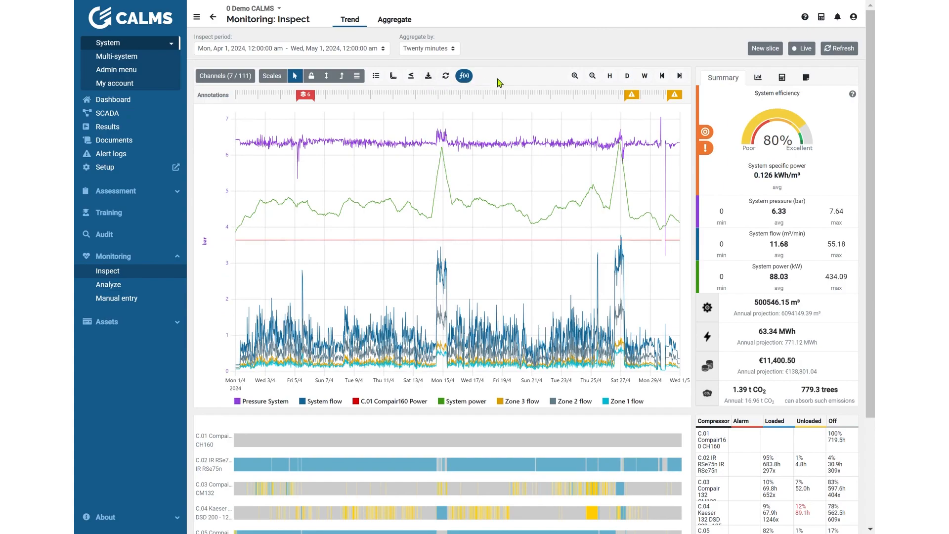
# Step: Zoom the time range in and back out to span March 22 – May 10, 2024
pyautogui.click(575, 76)
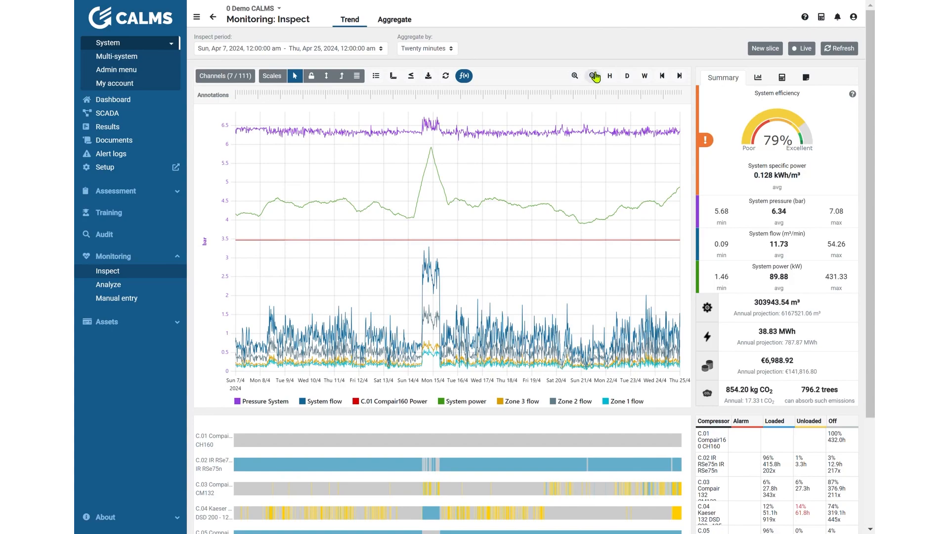
pyautogui.click(593, 76)
pyautogui.click(594, 76)
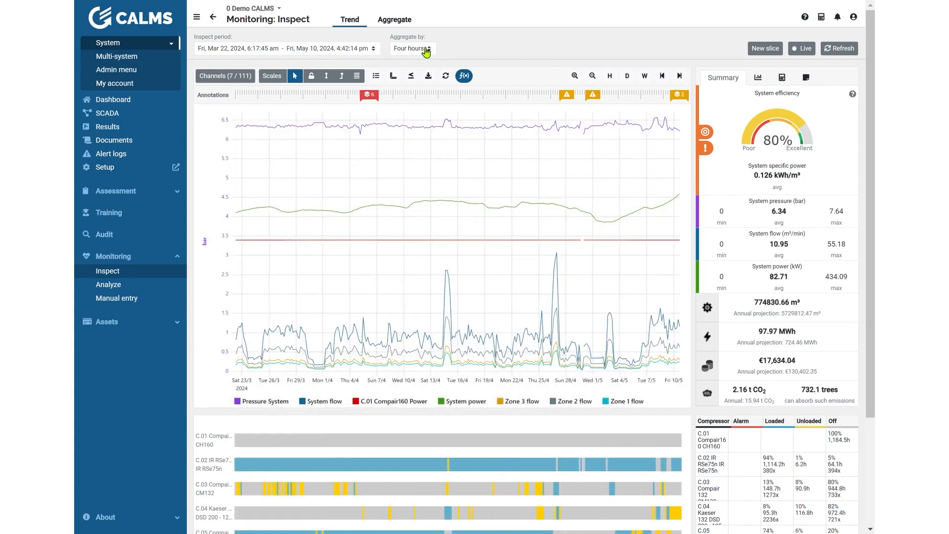
# Step: Try to clear the rolling averages of all channels in the Preprocess dialog
pyautogui.click(464, 75)
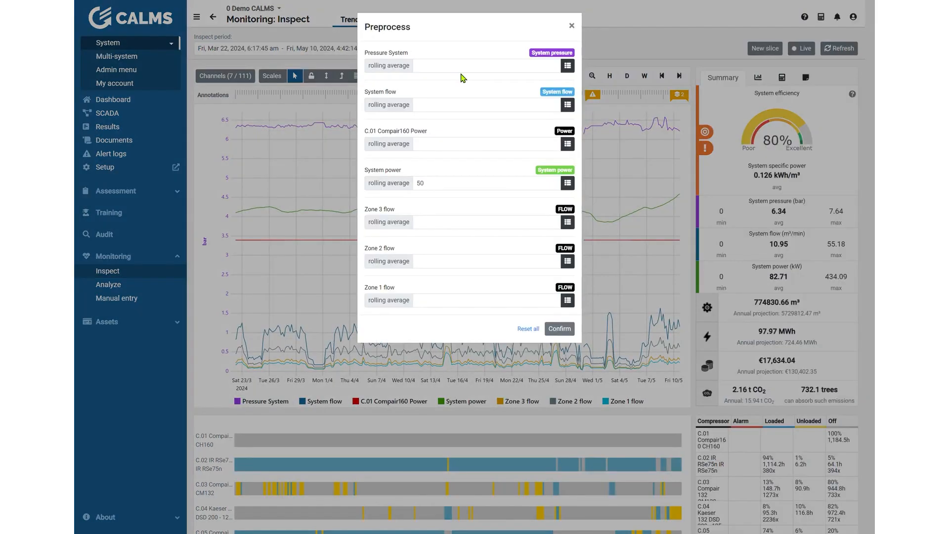
pyautogui.click(527, 330)
pyautogui.click(583, 27)
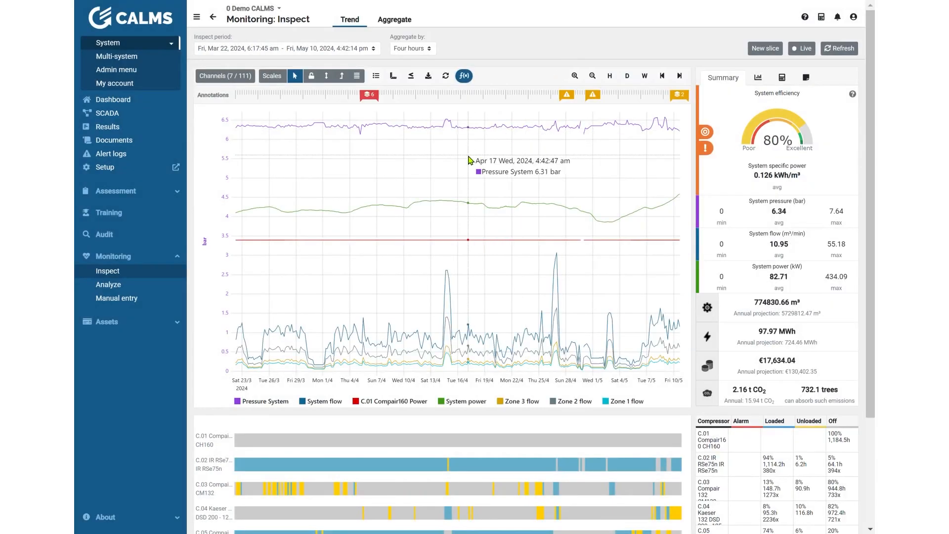
# Step: Zoom the trend in and back out until the time range spans about February 10 – June 15, 2024
pyautogui.scroll(-2, 480, 181)
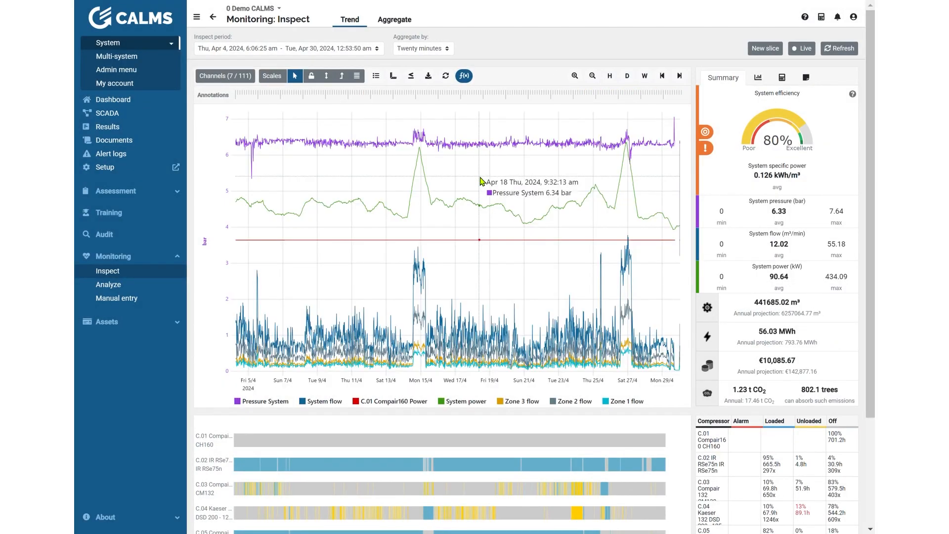
pyautogui.scroll(-1, 480, 181)
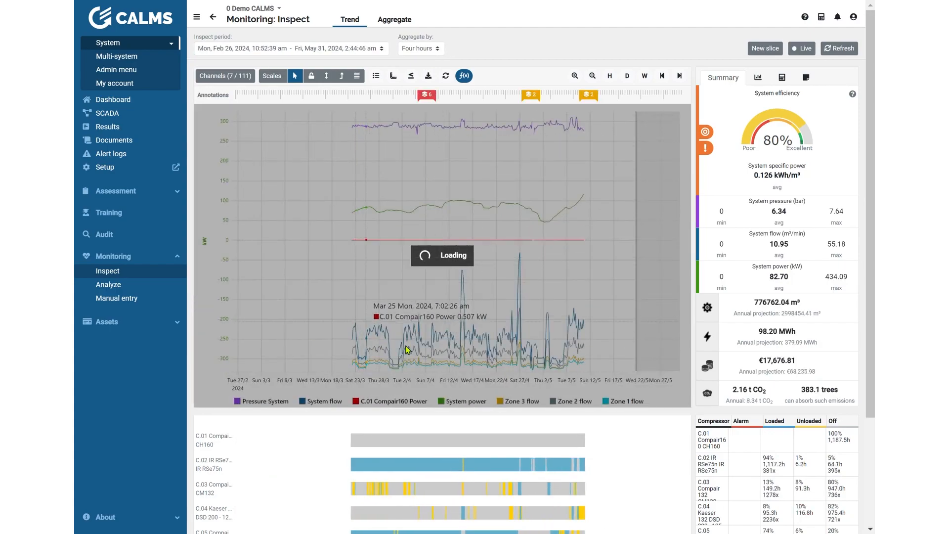
pyautogui.scroll(-1, 378, 455)
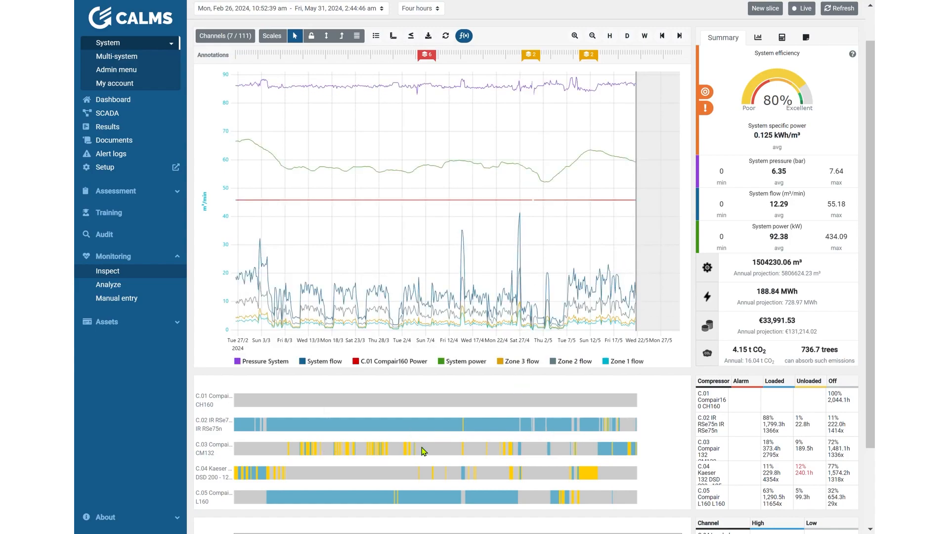
pyautogui.scroll(-1, 456, 448)
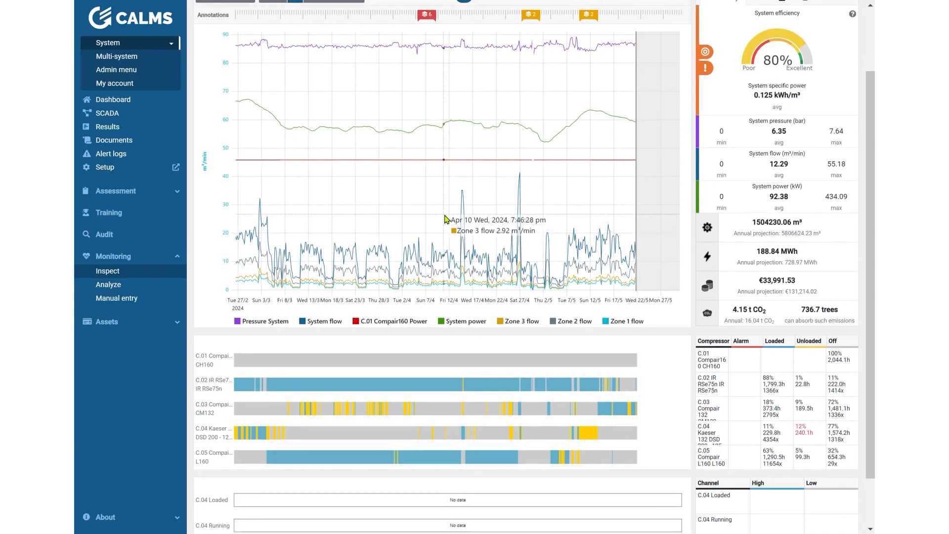
pyautogui.scroll(-2, 445, 219)
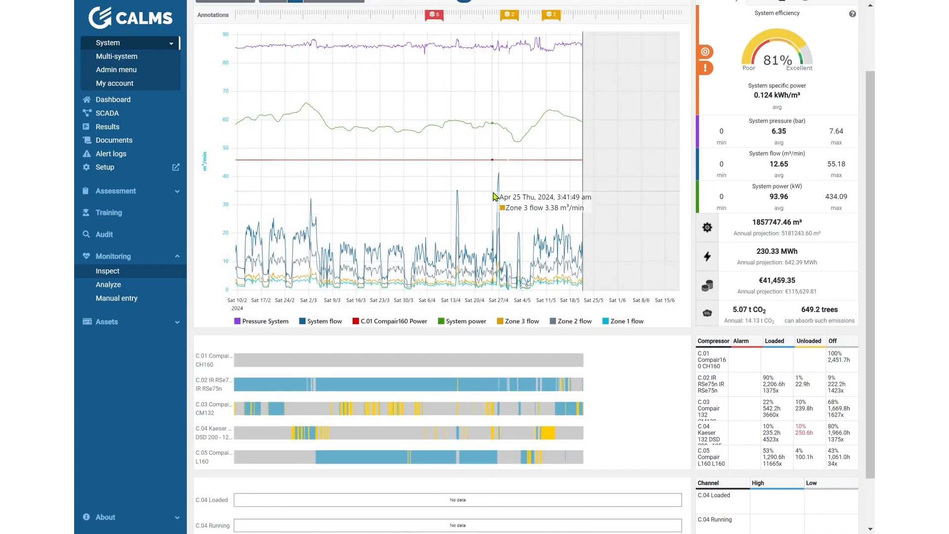
# Step: Shift the trend along the time axis and zoom in to span March 2 – April 20, 2024
pyautogui.moveTo(491, 193); pyautogui.dragTo(342, 196)
pyautogui.scroll(1, 341, 196)
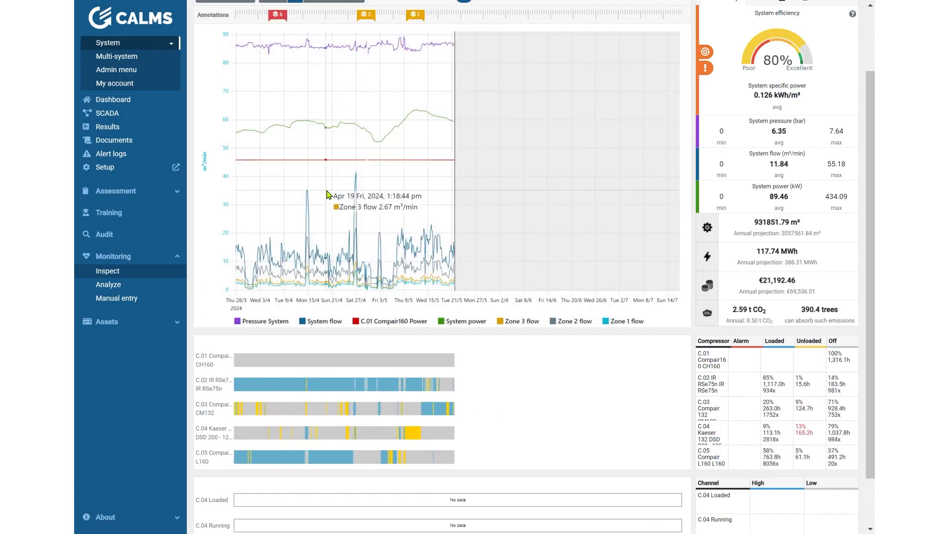
pyautogui.moveTo(326, 190); pyautogui.dragTo(414, 192)
pyautogui.scroll(1, 413, 192)
pyautogui.moveTo(343, 196); pyautogui.dragTo(536, 199)
pyautogui.scroll(1, 536, 198)
pyautogui.scroll(2, 536, 199)
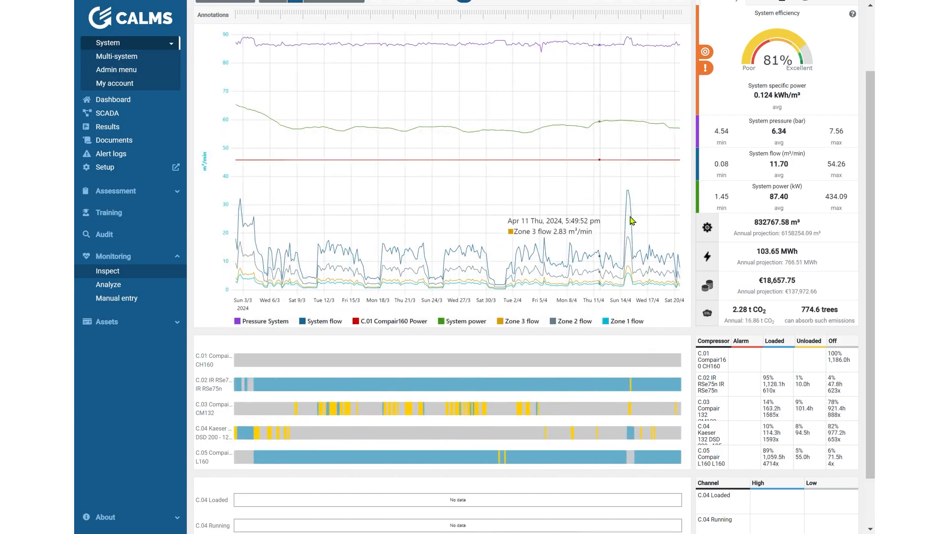
pyautogui.scroll(2, 742, 217)
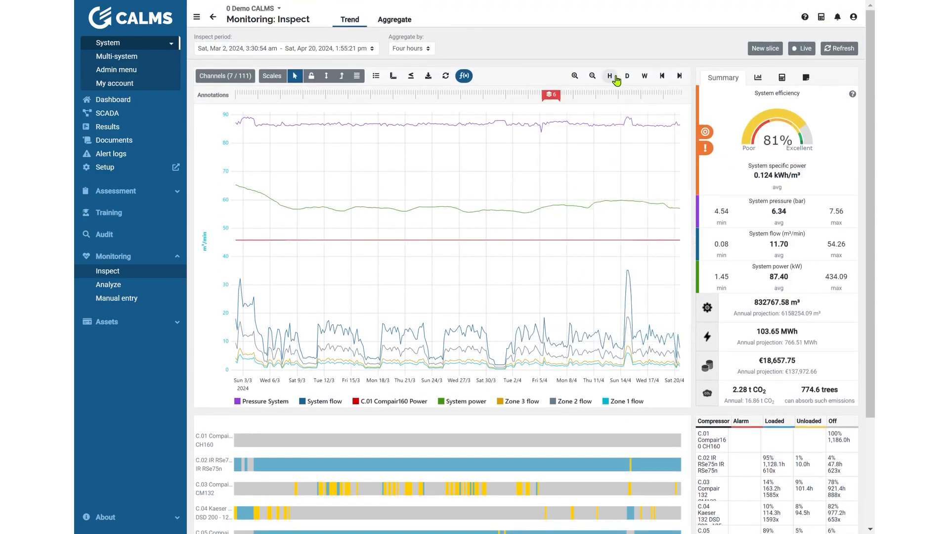
# Step: Round the inspect period to whole hours, days and finally weeks, spanning February 26 – April 29, 2024
pyautogui.click(616, 78)
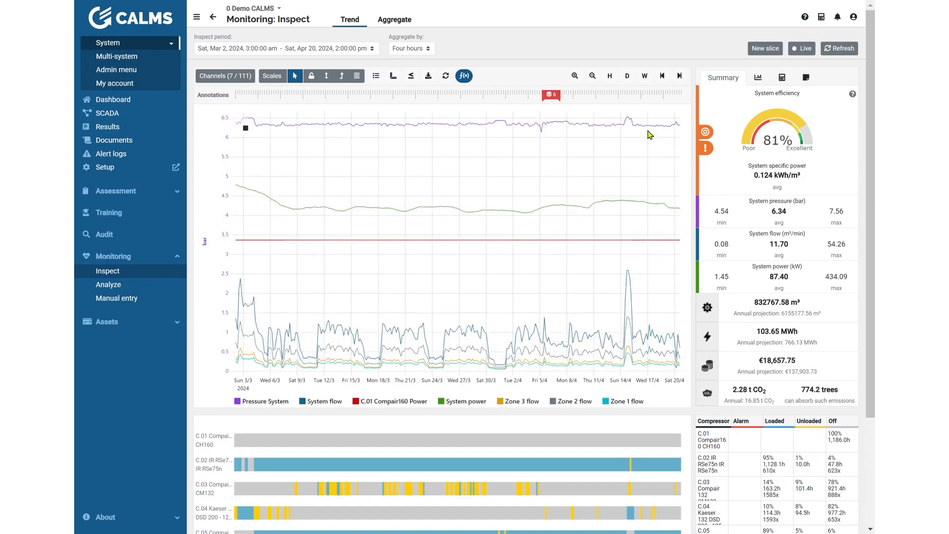
pyautogui.click(632, 76)
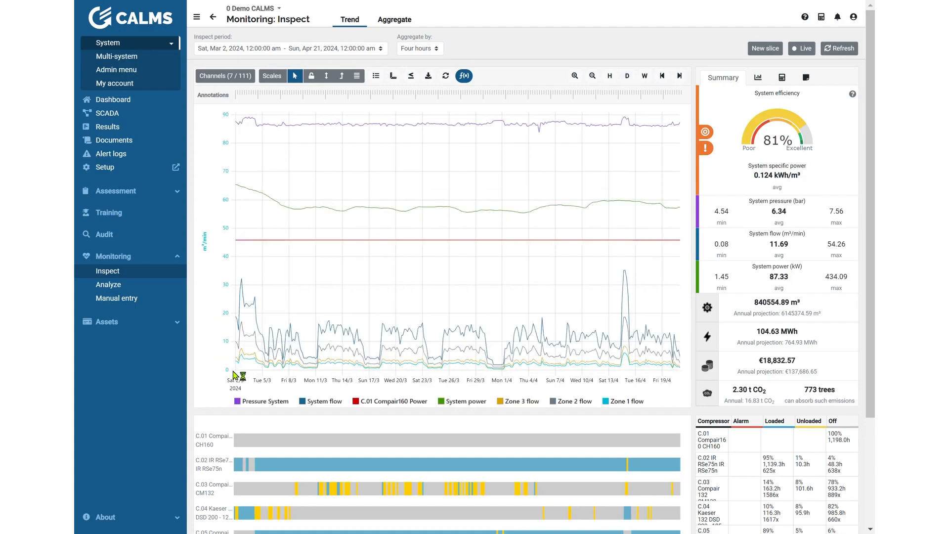
pyautogui.moveTo(239, 374)
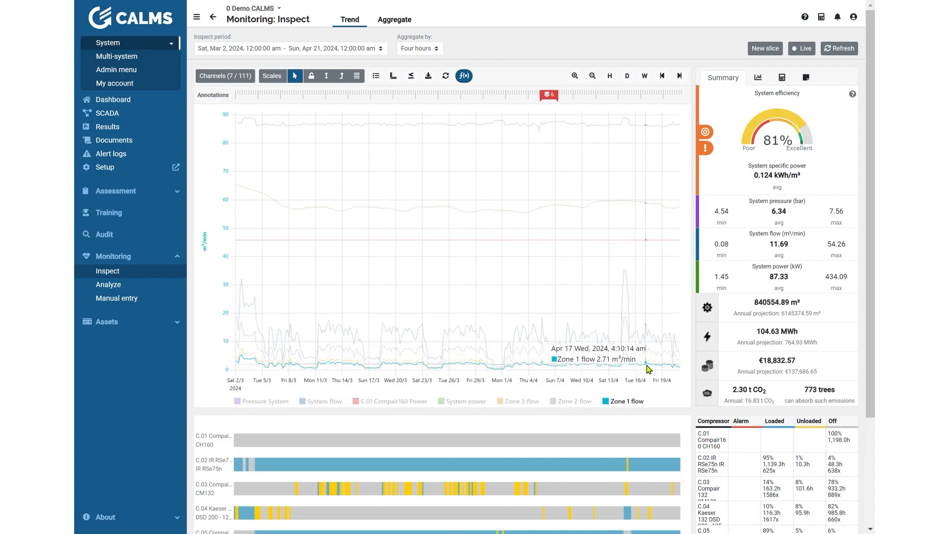
pyautogui.click(650, 77)
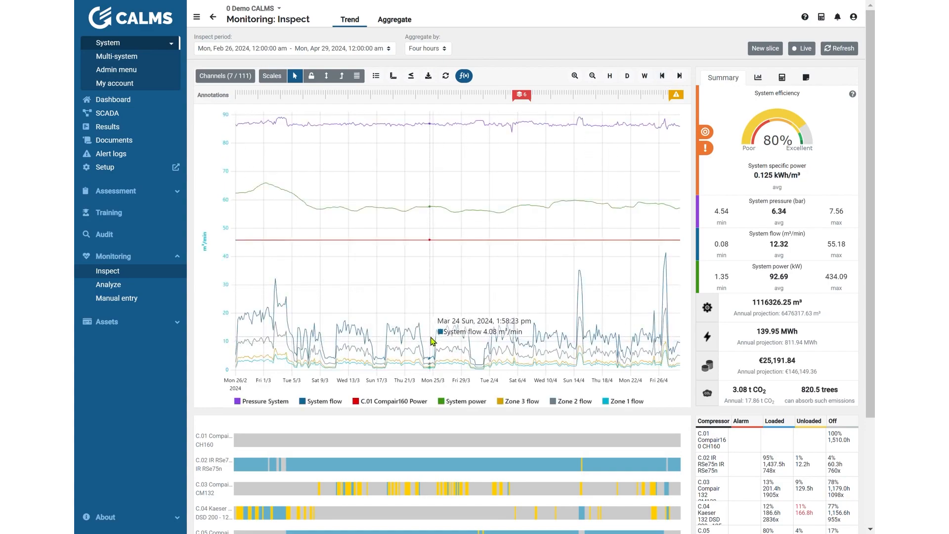
# Step: Zoom in to March 26–29, 2024 and round the period to the full week of March 25 – April 1
pyautogui.moveTo(441, 346); pyautogui.dragTo(469, 337)
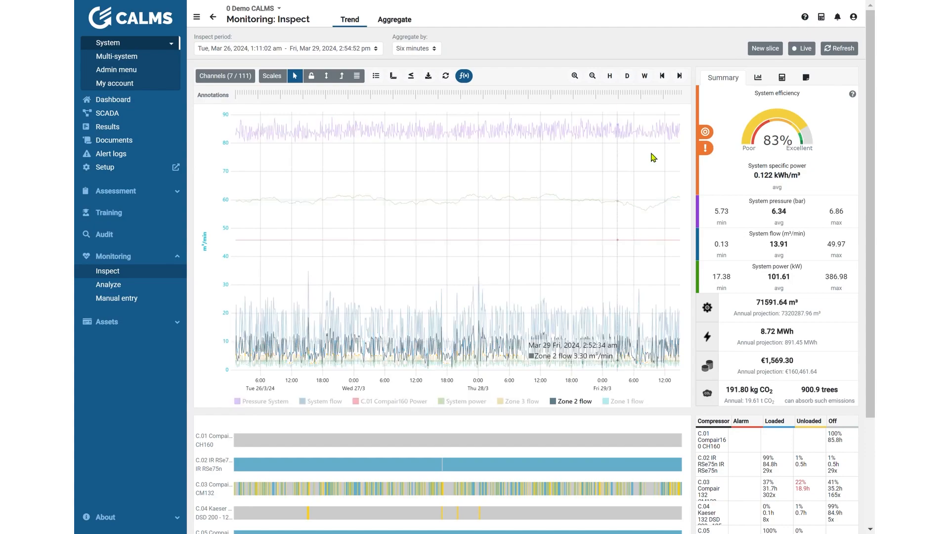
pyautogui.click(645, 77)
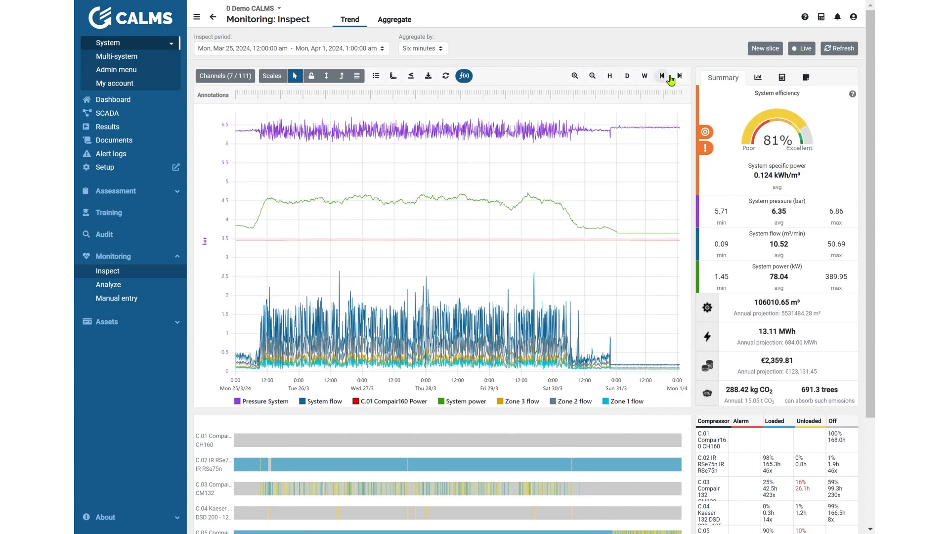
# Step: Examine the total air volume and its annual projection in the summary for the selected week
pyautogui.moveTo(742, 177)
pyautogui.moveTo(802, 303); pyautogui.dragTo(758, 303)
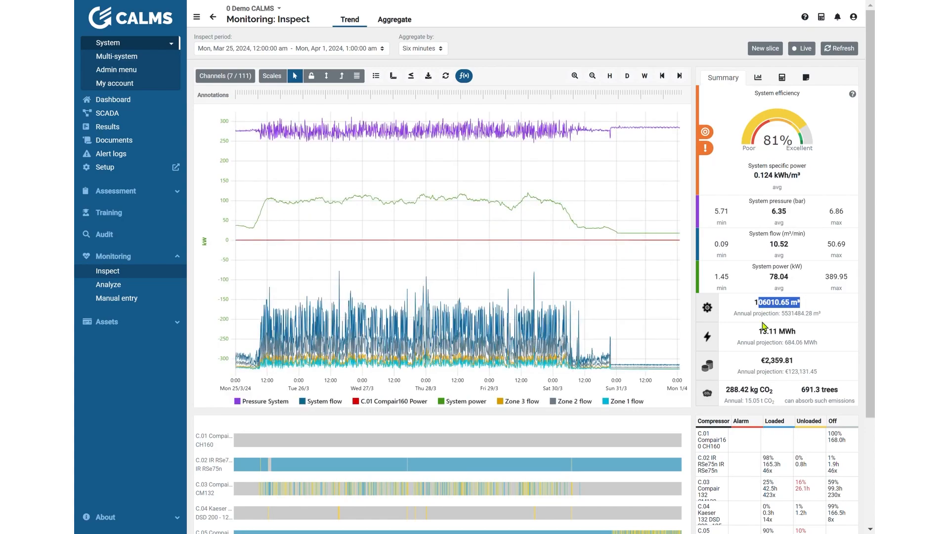
pyautogui.click(810, 307)
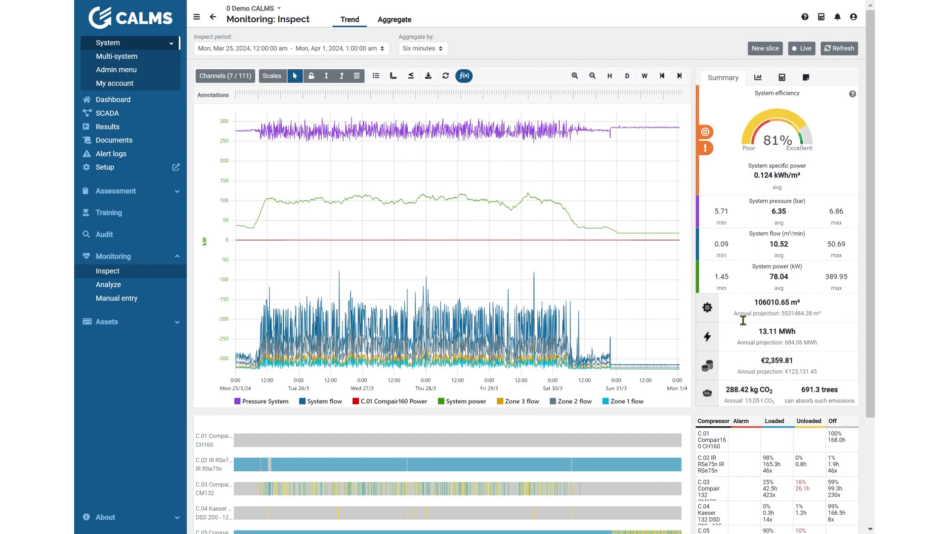
pyautogui.moveTo(822, 321); pyautogui.dragTo(770, 321)
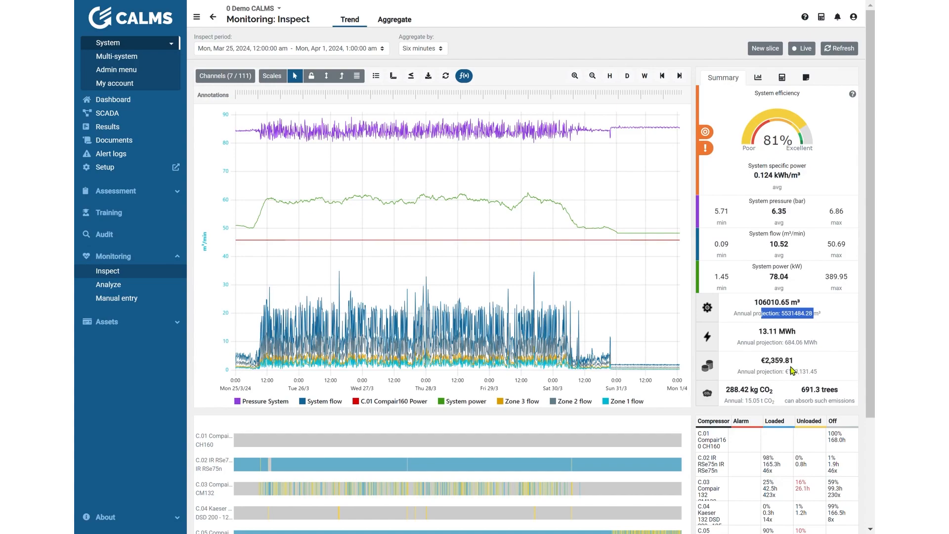
# Step: Zoom in to March 28–29, 2024 and back out to span March 24 – April 1
pyautogui.moveTo(439, 153); pyautogui.dragTo(543, 154)
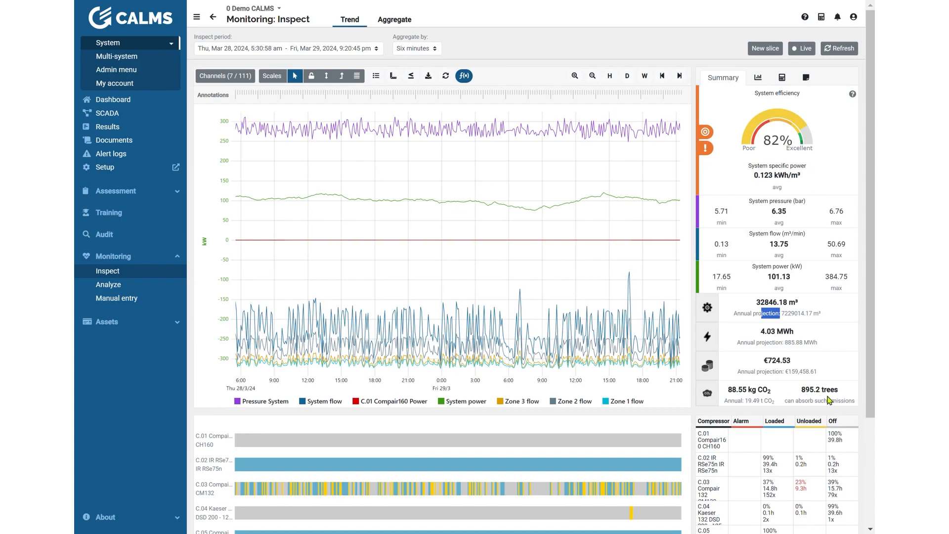
pyautogui.doubleClick(548, 174)
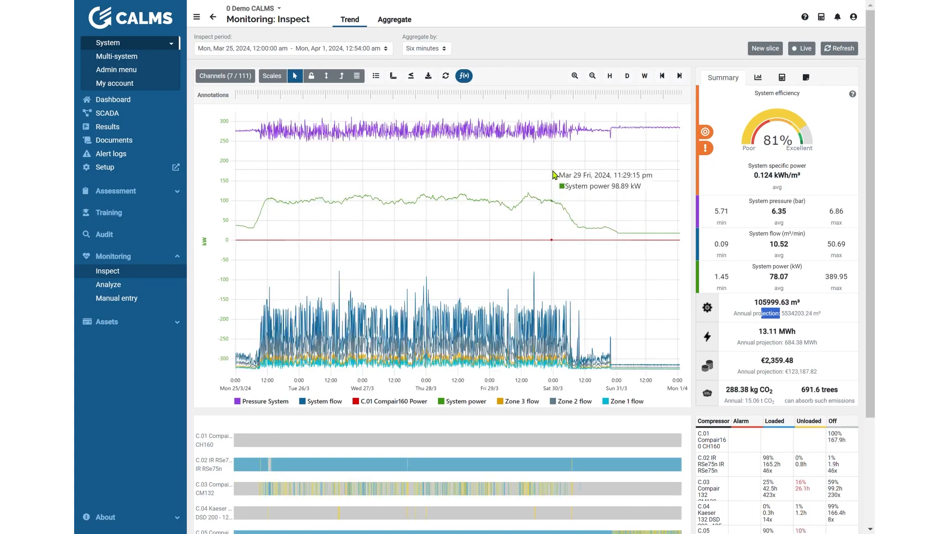
pyautogui.scroll(-1, 554, 174)
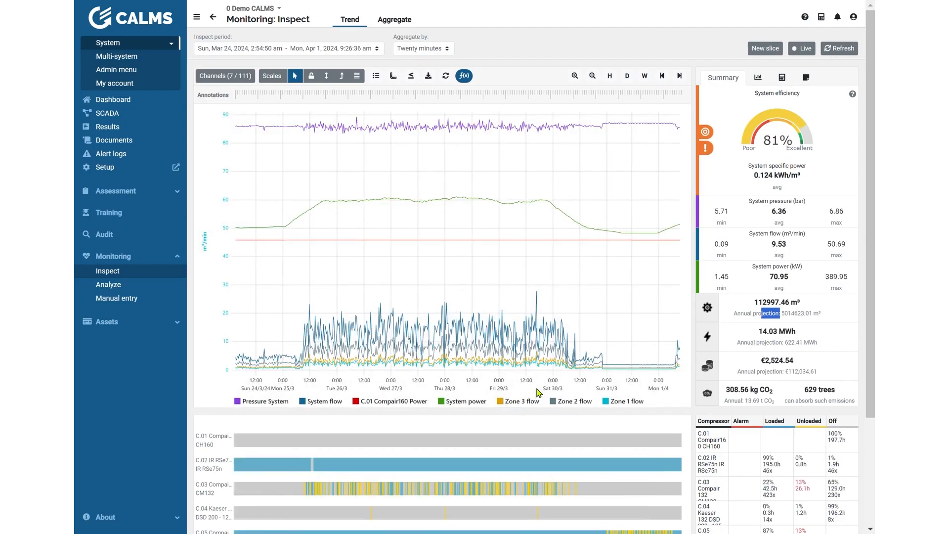
# Step: Toggle Zone 3 flow off and on, and hide every channel in the trend except Zone 1 flow
pyautogui.click(519, 406)
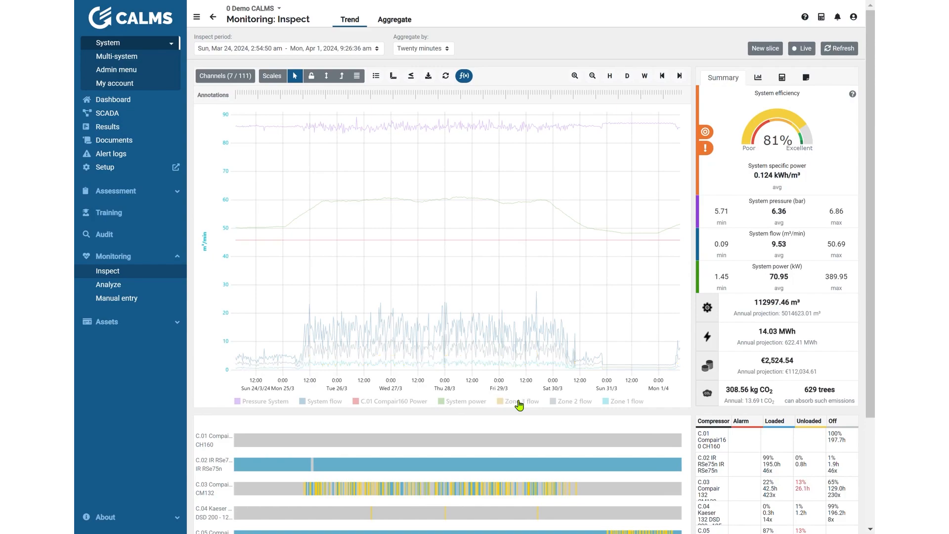
pyautogui.click(519, 405)
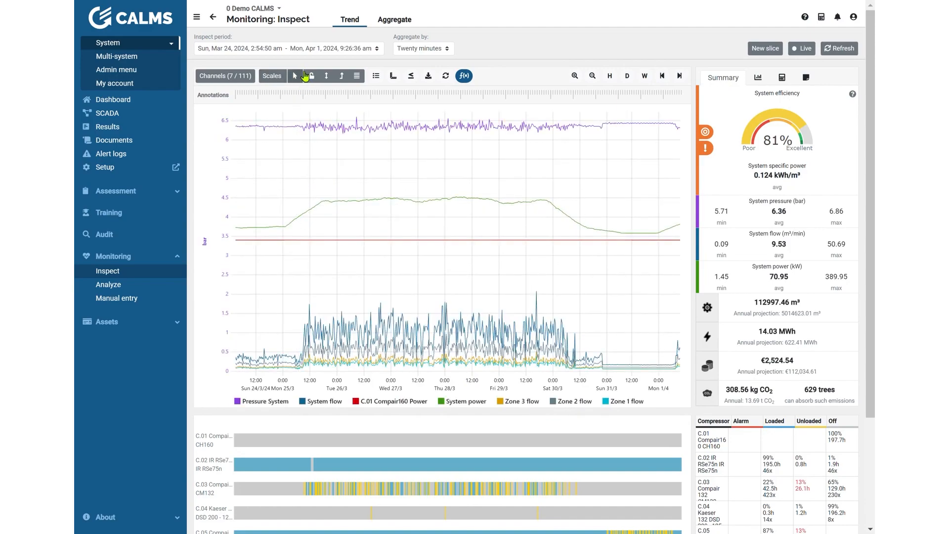
pyautogui.click(274, 401)
pyautogui.click(371, 401)
pyautogui.click(457, 401)
pyautogui.click(509, 401)
pyautogui.click(581, 402)
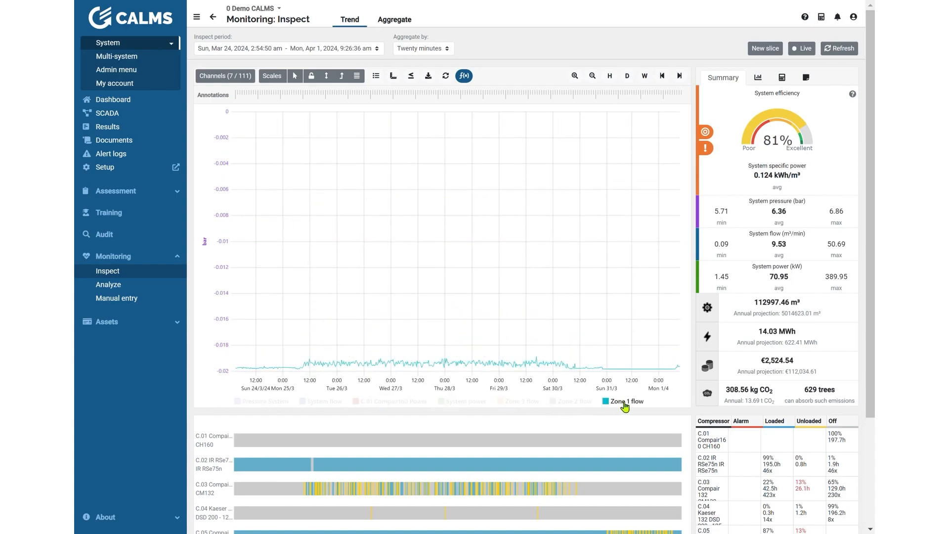
# Step: Show Zone 2 flow and Zone 3 flow again and zoom the vertical scale in on the three zone curves
pyautogui.click(590, 402)
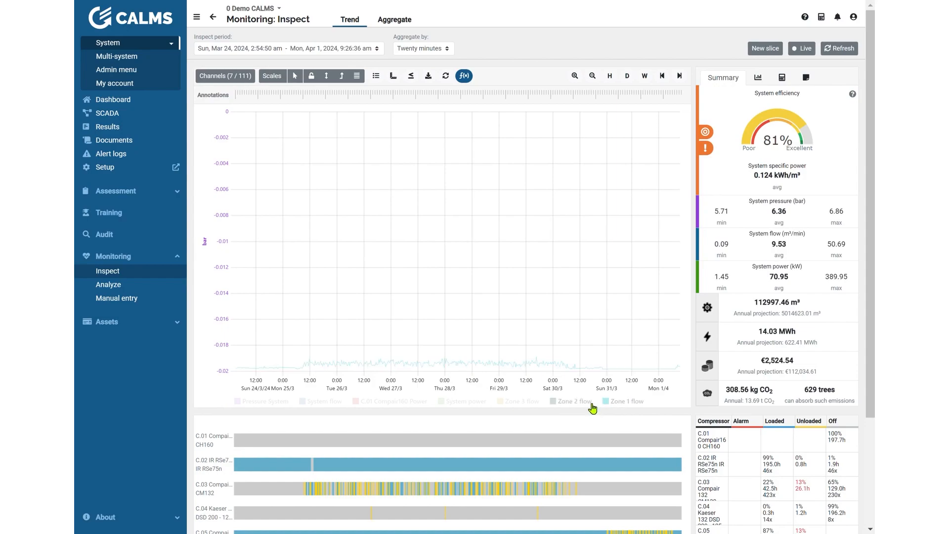
pyautogui.click(627, 403)
pyautogui.click(532, 403)
pyautogui.doubleClick(626, 402)
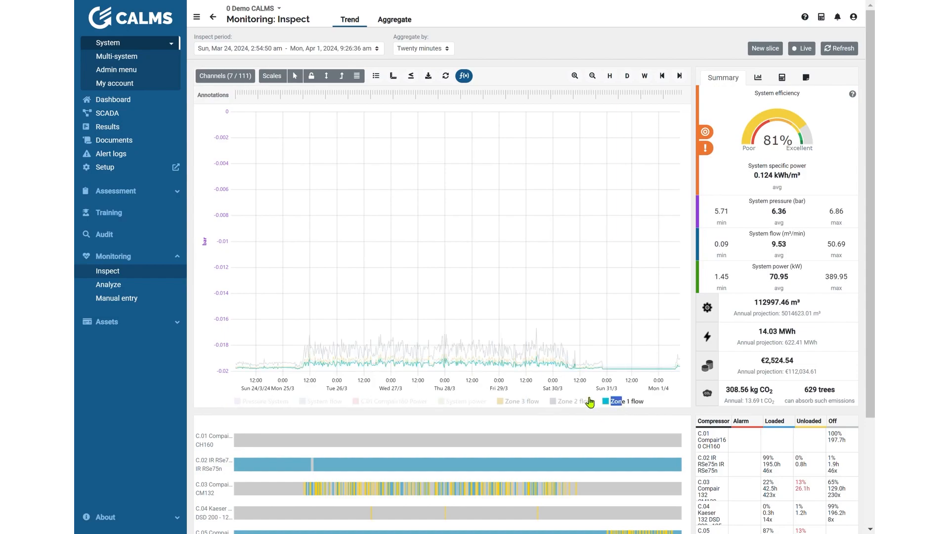
pyautogui.moveTo(397, 363); pyautogui.dragTo(396, 378)
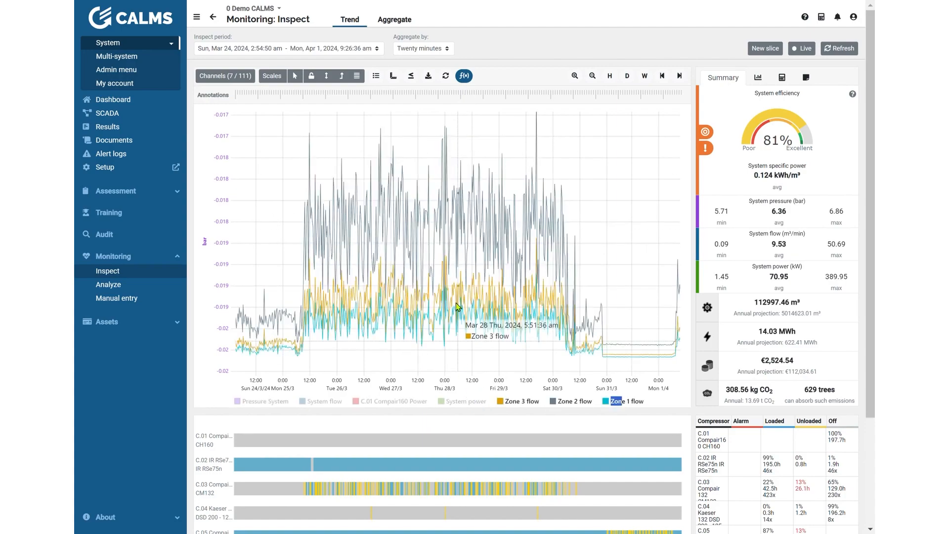
# Step: Apply a rolling average of 20 to all channels
pyautogui.click(464, 75)
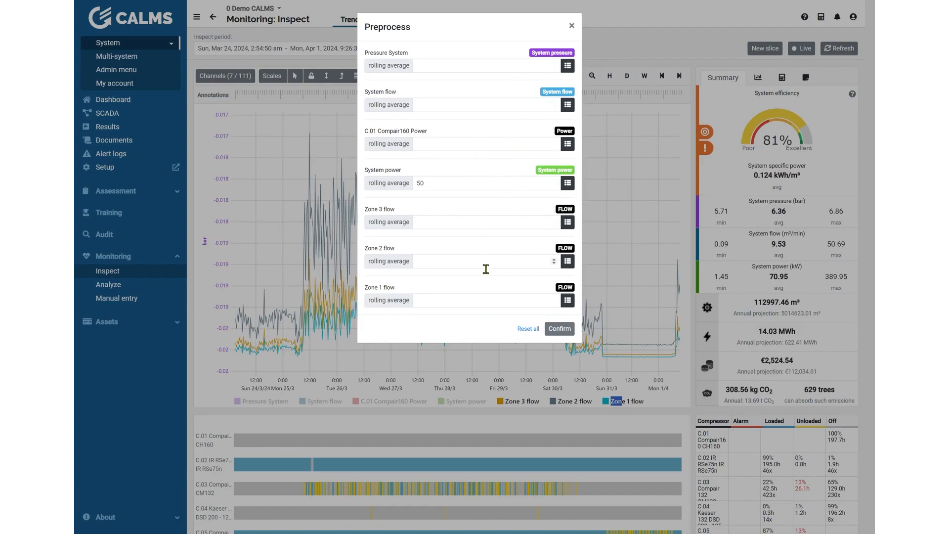
pyautogui.click(467, 227)
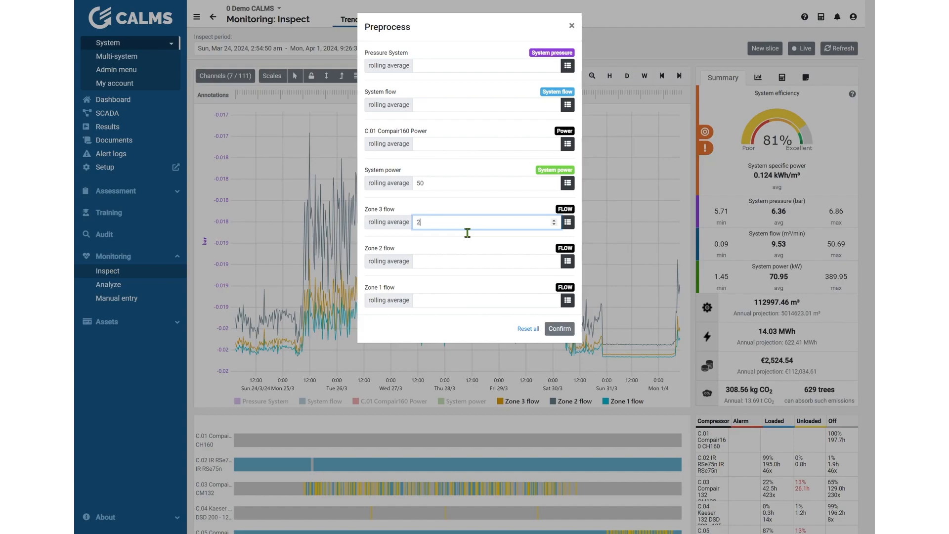
pyautogui.write('20')
pyautogui.click(567, 222)
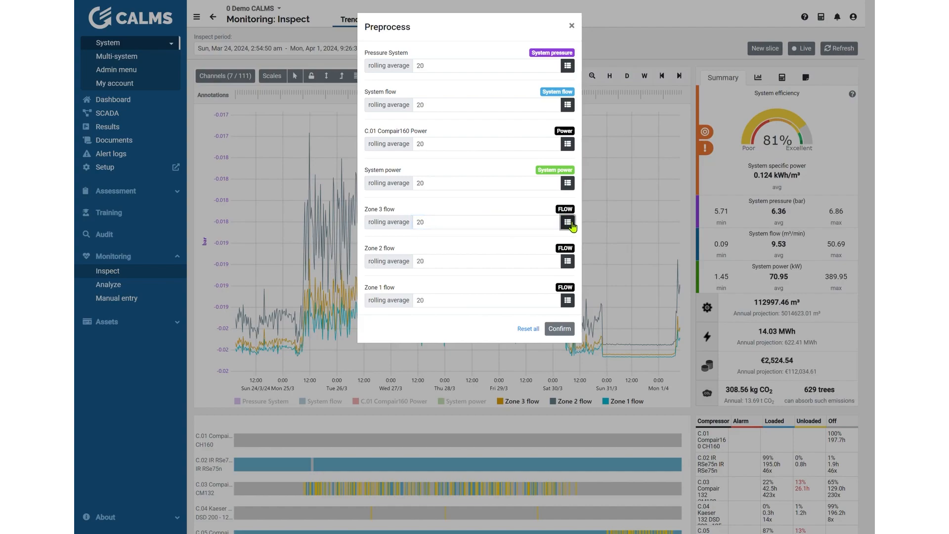
pyautogui.click(553, 333)
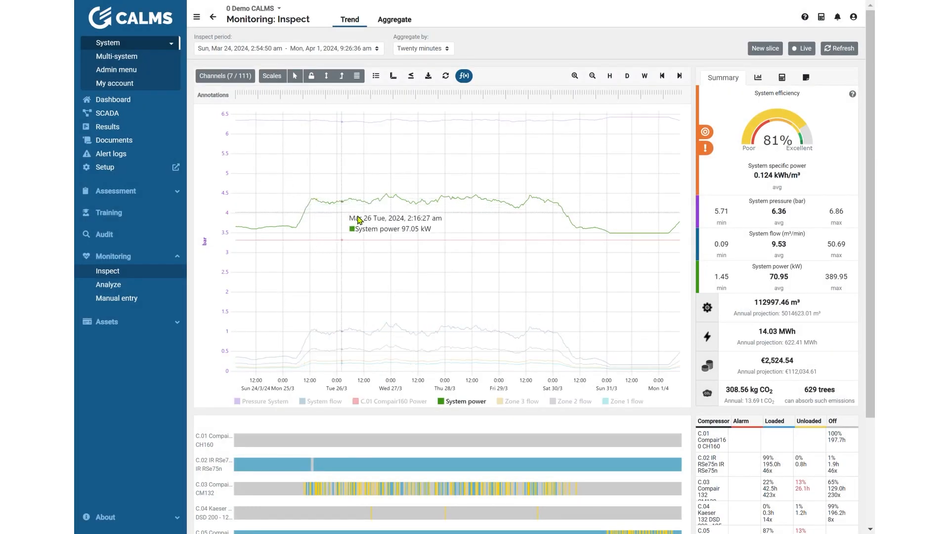
# Step: Hide Pressure System, System flow, C.01 Compair160 Power and System power, and zoom vertically on the zone flow curves
pyautogui.click(278, 403)
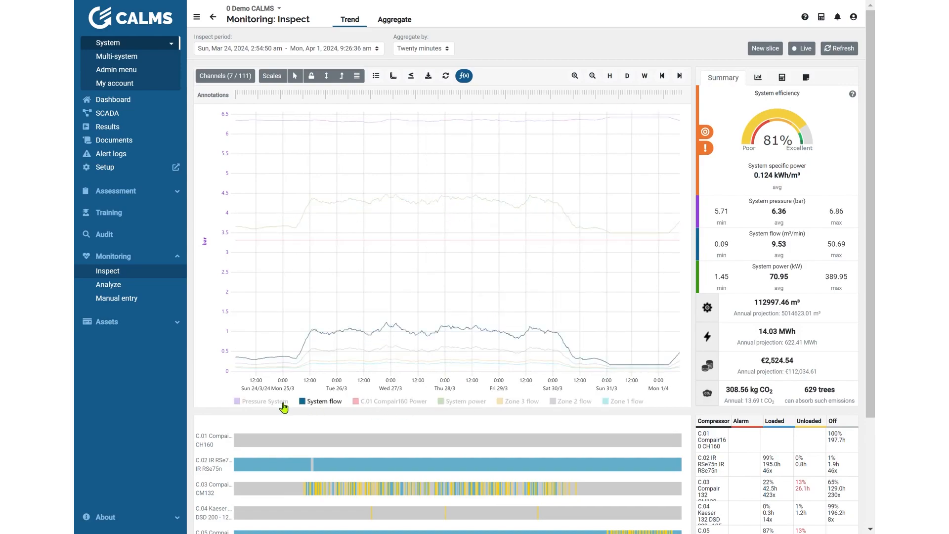
pyautogui.click(319, 402)
pyautogui.click(378, 402)
pyautogui.click(457, 402)
pyautogui.moveTo(531, 317); pyautogui.dragTo(550, 379)
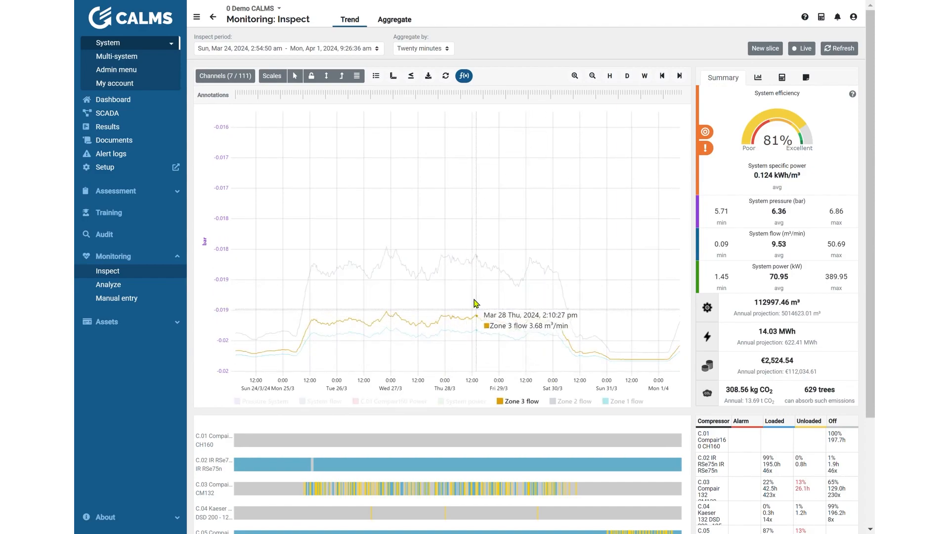
# Step: Display the averages table for the channels in place of the summary
pyautogui.click(758, 78)
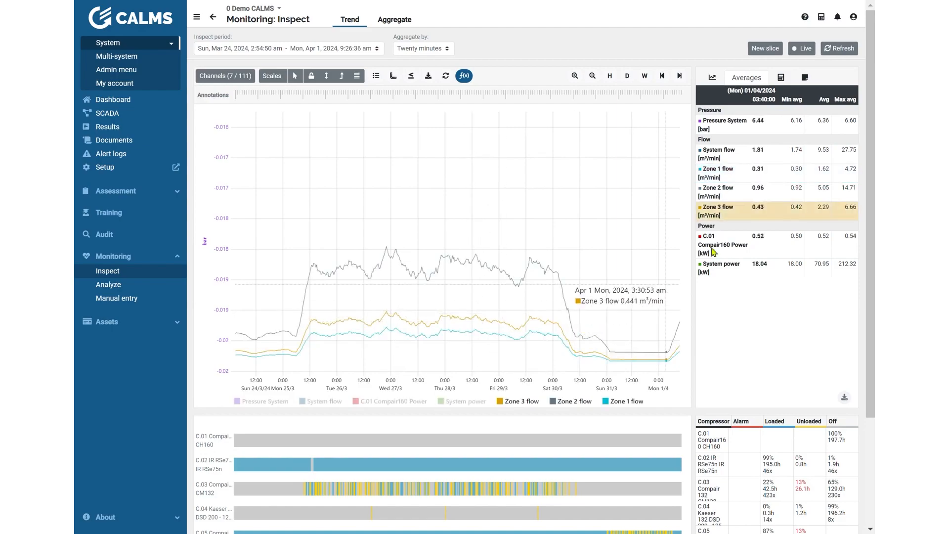
# Step: Display the totals table for the channels and reset the rolling averages of all channels
pyautogui.click(784, 80)
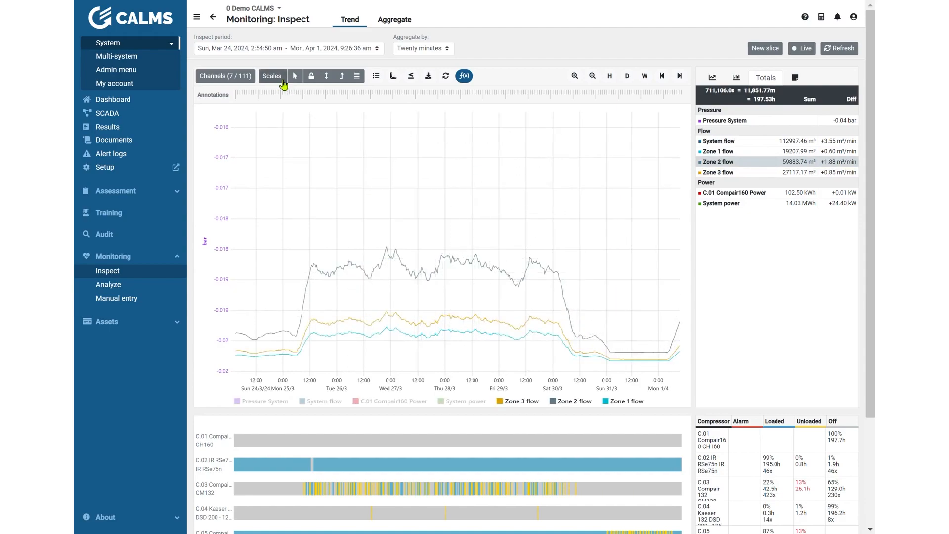
pyautogui.click(464, 76)
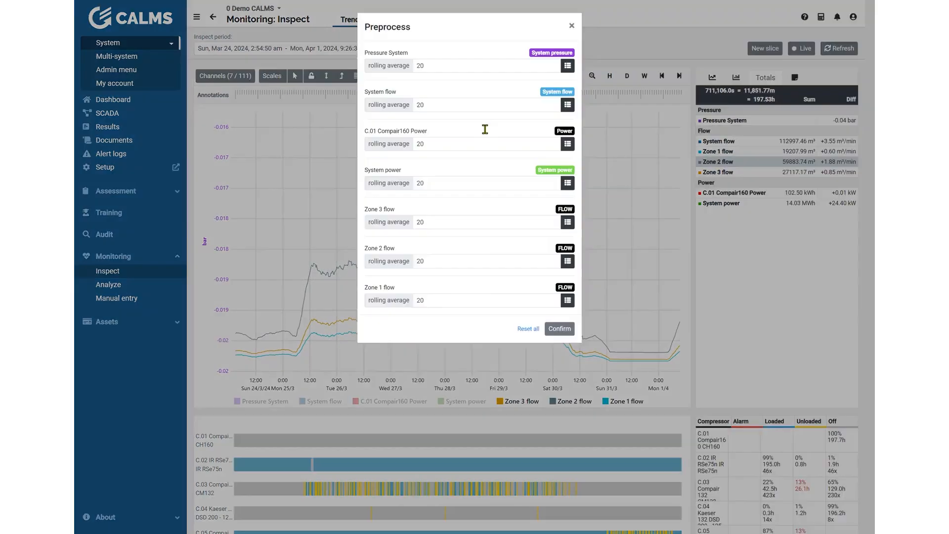
pyautogui.click(528, 329)
pyautogui.click(288, 208)
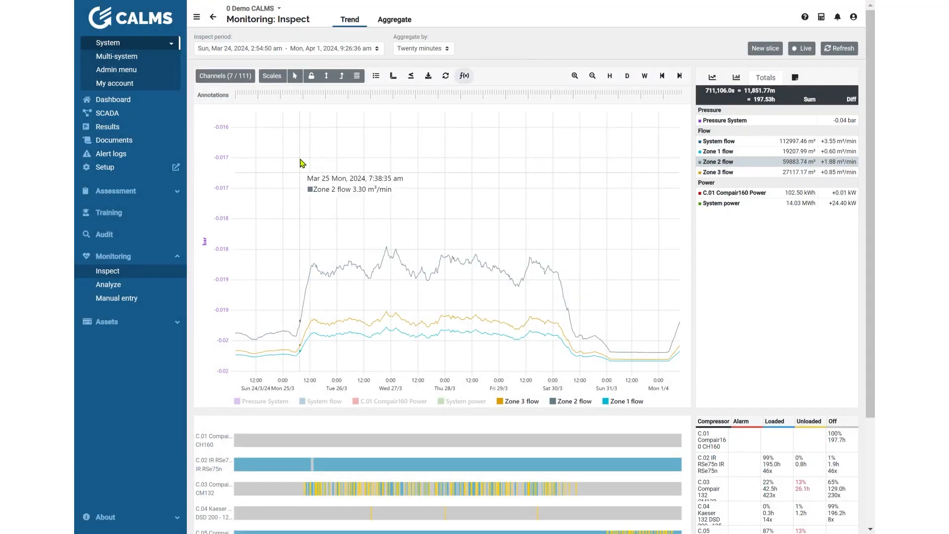
# Step: Show System power, C.01 Compair160 Power, System flow and Pressure System in the chart again
pyautogui.click(231, 80)
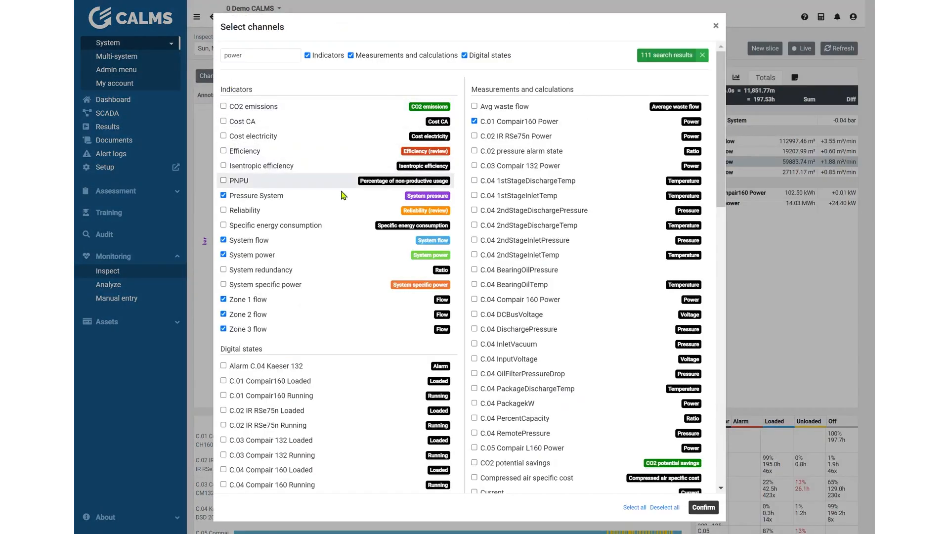
pyautogui.click(761, 245)
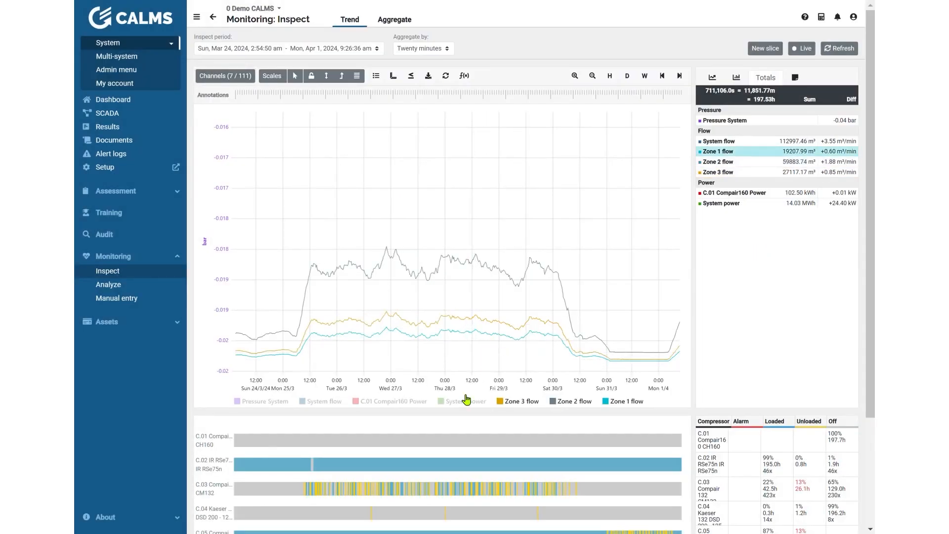
pyautogui.click(453, 403)
pyautogui.click(390, 402)
pyautogui.click(322, 402)
pyautogui.click(273, 402)
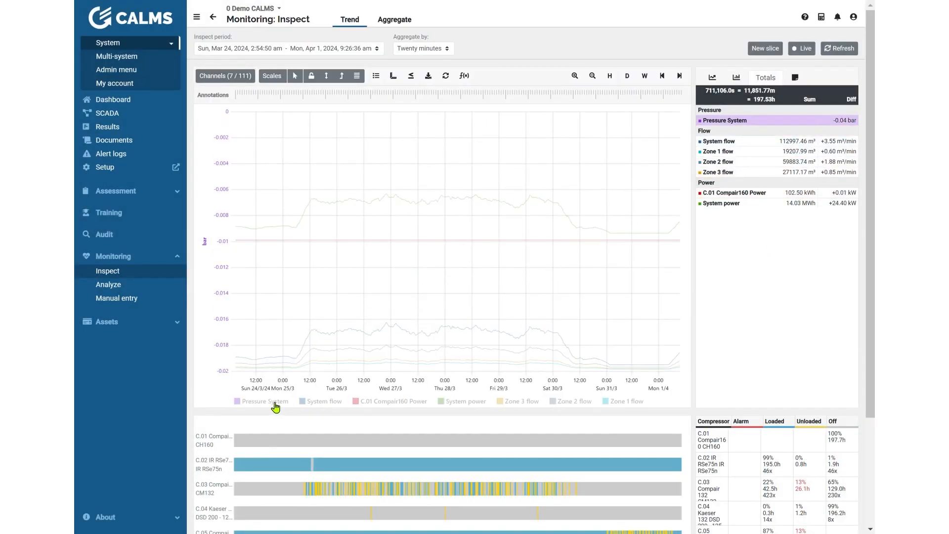
# Step: Set the inspect period to Current year and show all channels together in a single chart
pyautogui.click(378, 78)
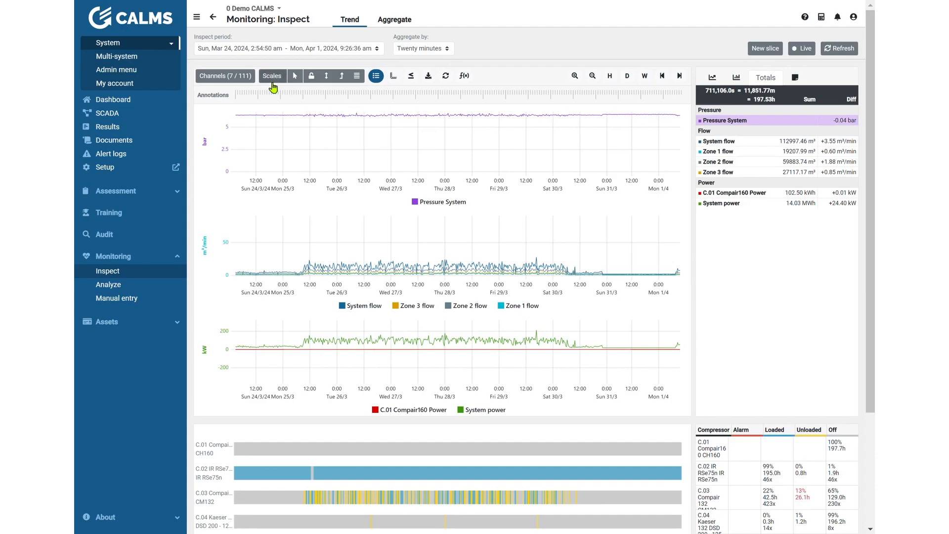
pyautogui.click(297, 48)
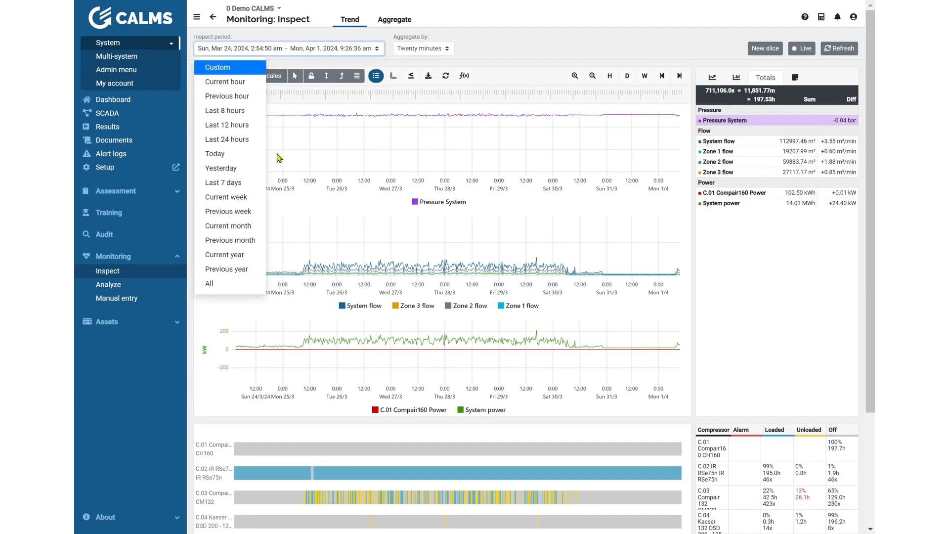
pyautogui.click(238, 256)
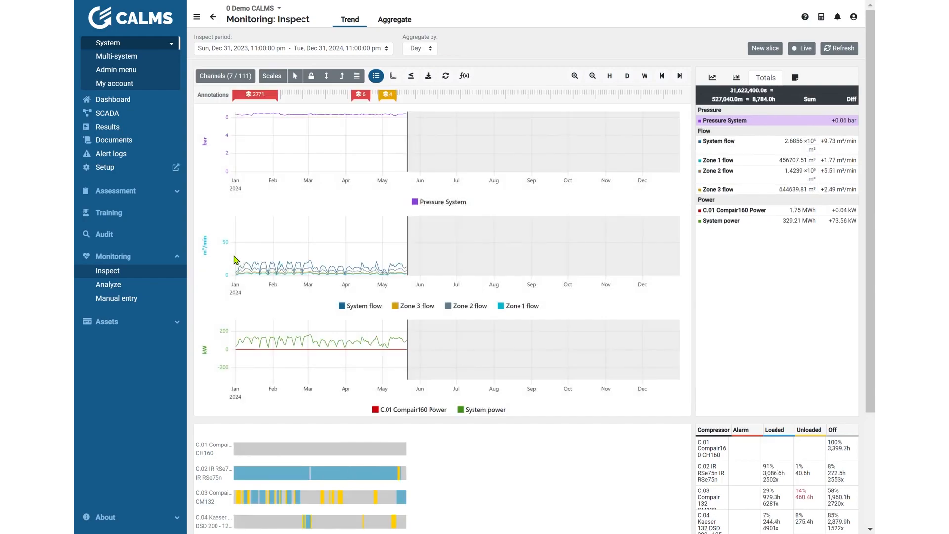
pyautogui.click(376, 76)
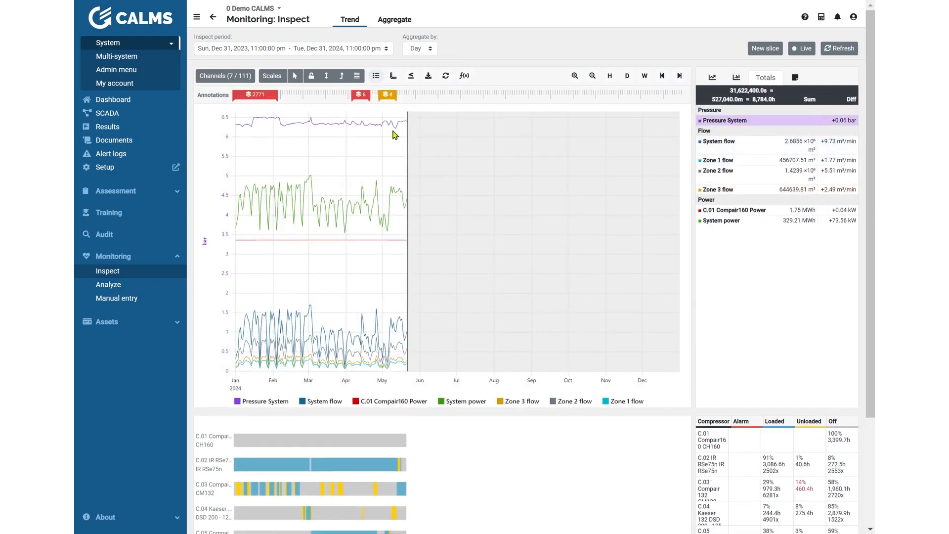
# Step: Stretch the curves to the full chart height and zoom in on January 25 to May 5, 2024
pyautogui.click(342, 76)
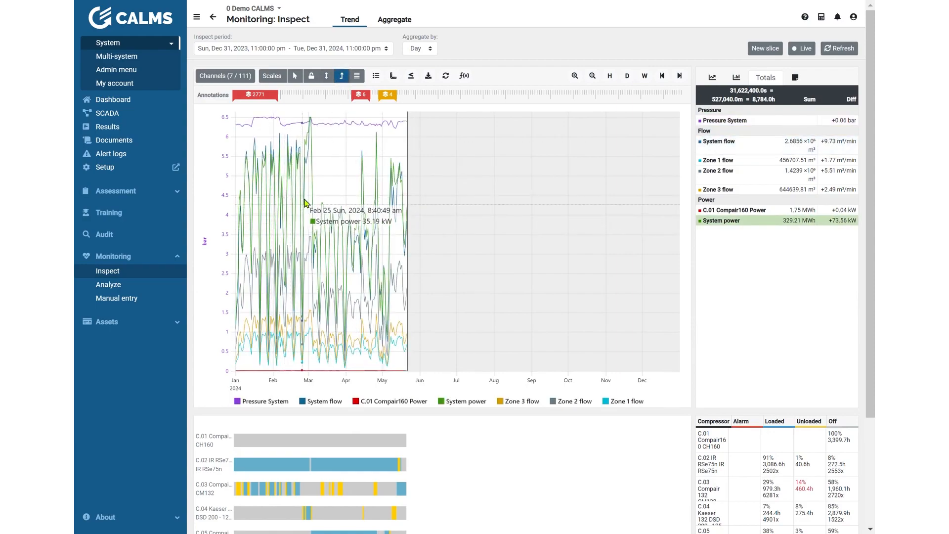
pyautogui.moveTo(267, 189); pyautogui.dragTo(387, 191)
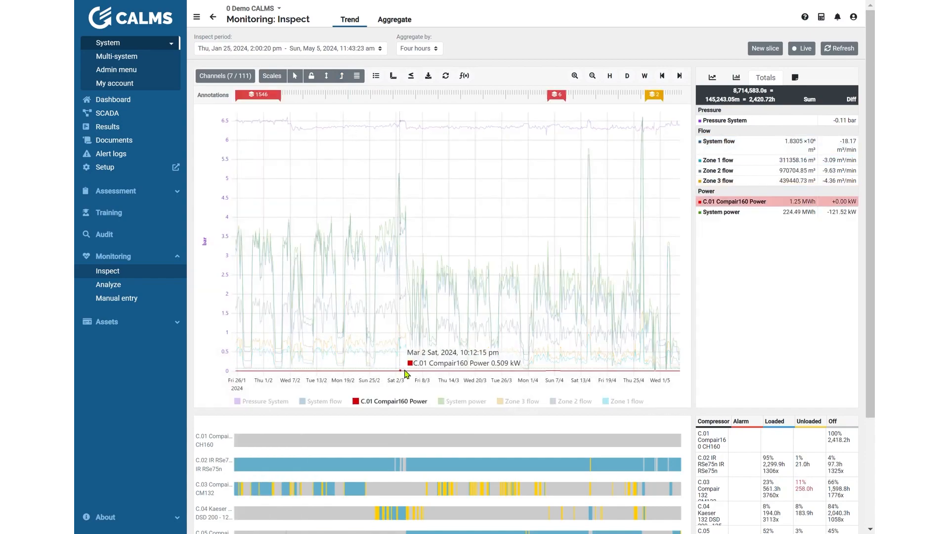
# Step: Place three comparison markers on the curves at about February 16, February 20 and March 2, 2024
pyautogui.click(332, 220)
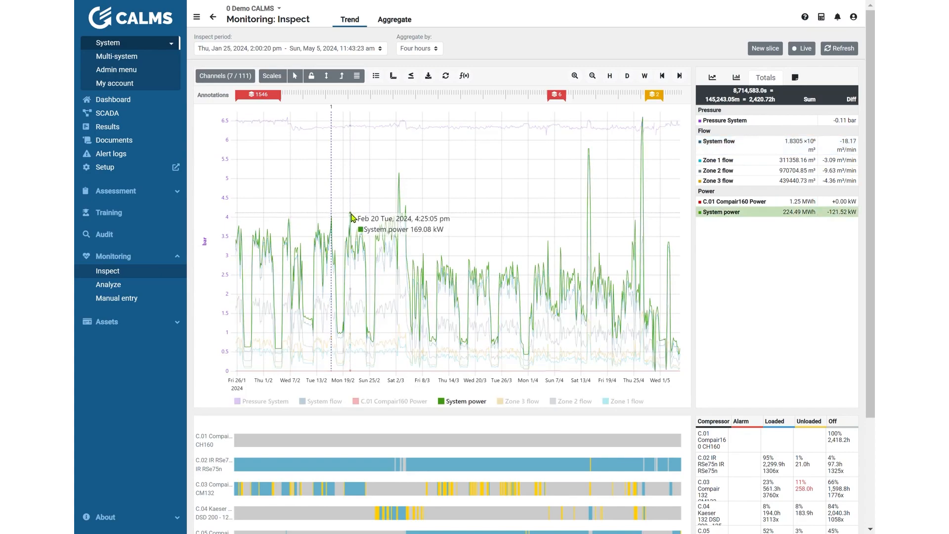
pyautogui.click(351, 216)
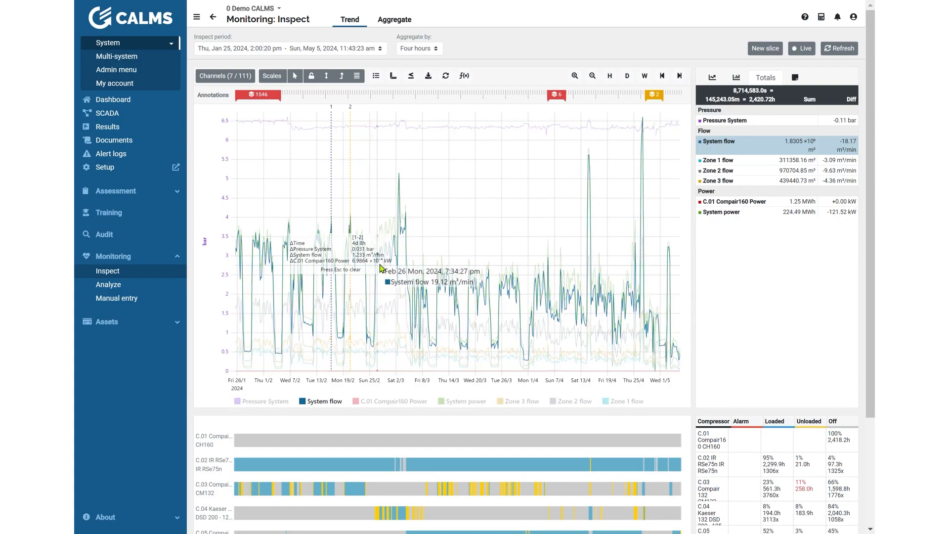
pyautogui.click(401, 178)
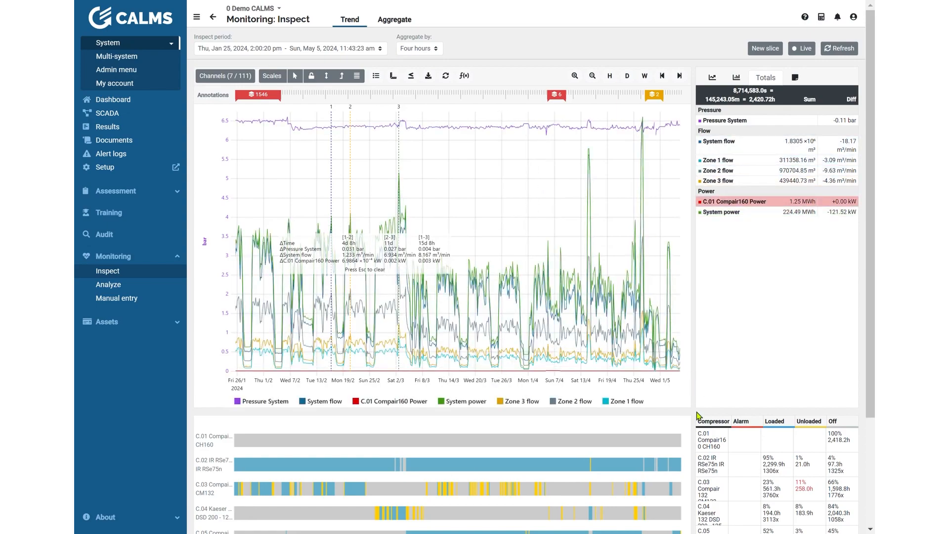
# Step: Zoom in on February 24 to March 15, 2024 and examine the compressor table's unloaded and off times
pyautogui.moveTo(368, 341); pyautogui.dragTo(461, 324)
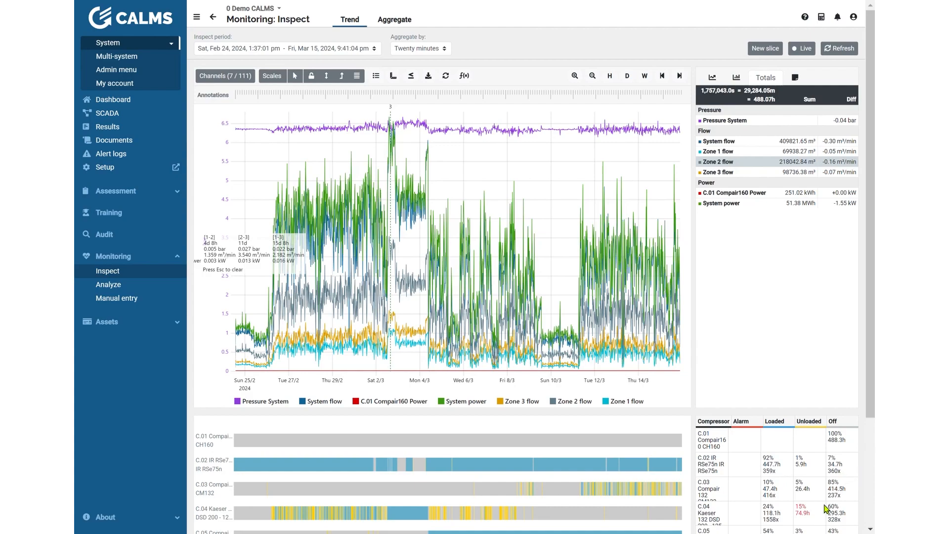
pyautogui.moveTo(815, 516); pyautogui.dragTo(805, 522)
pyautogui.click(811, 524)
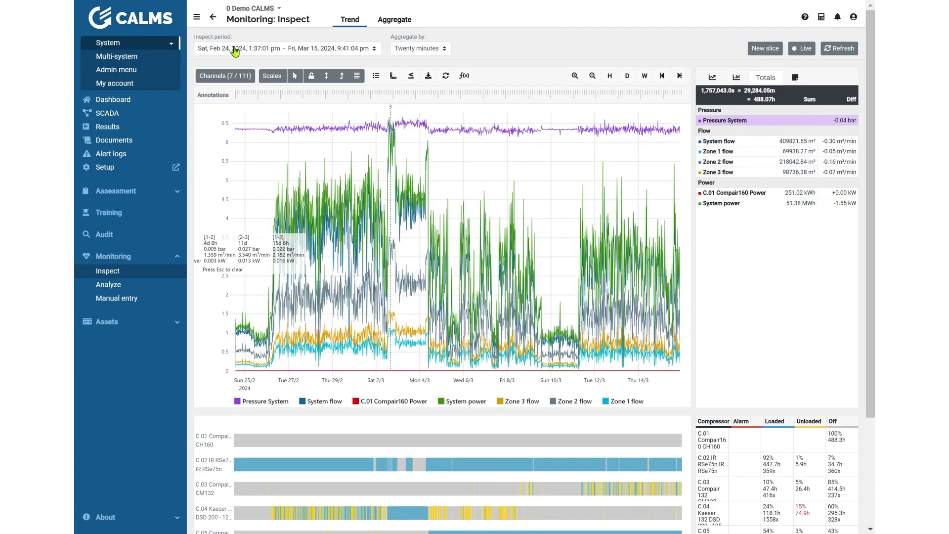
# Step: Set the inspect period to Current year and zoom in on December 31, 2023 to May 23, 2024
pyautogui.click(237, 49)
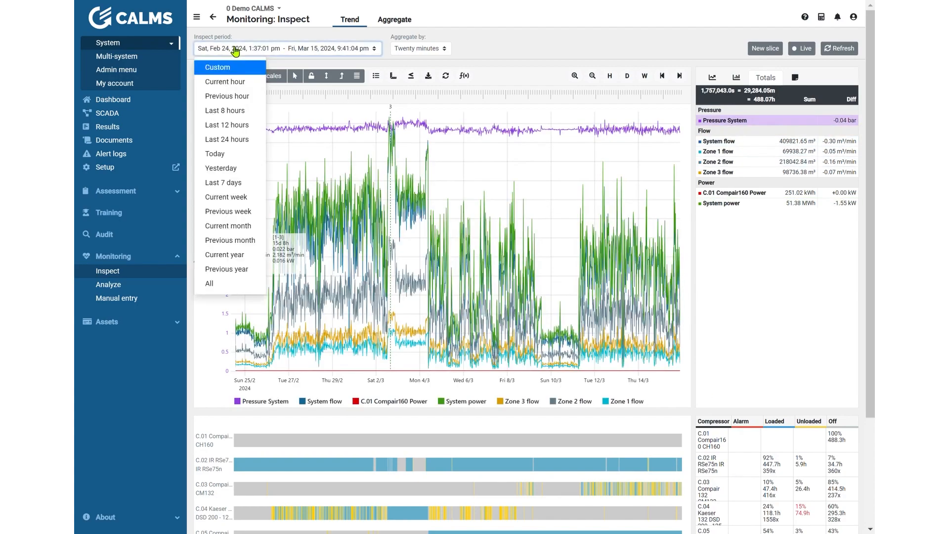
pyautogui.click(229, 258)
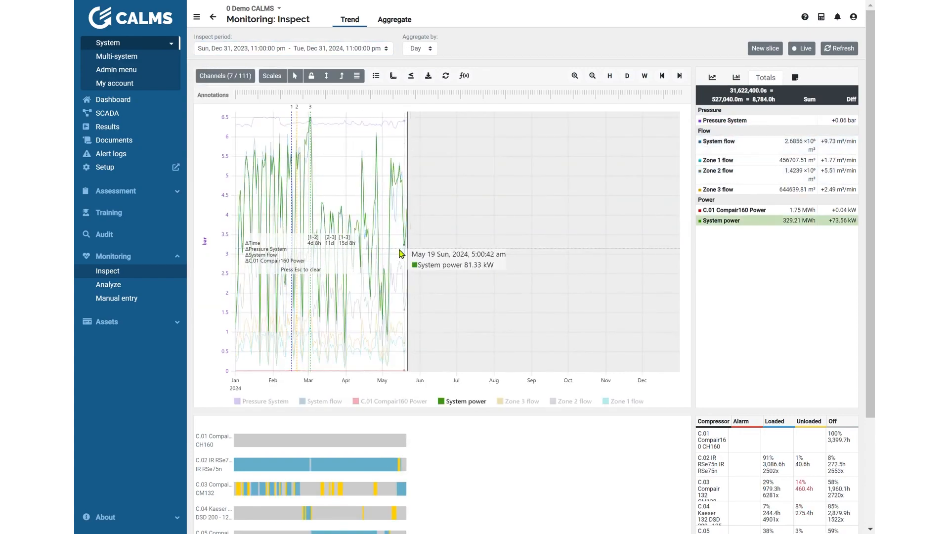
pyautogui.moveTo(256, 239); pyautogui.dragTo(234, 239)
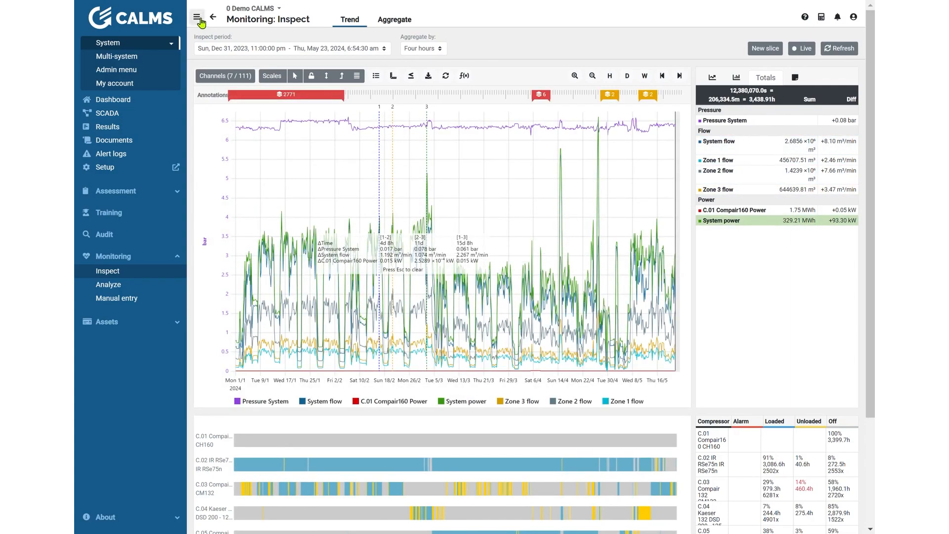
# Step: Collapse the navigation sidebar to widen the chart and expand it again
pyautogui.click(197, 18)
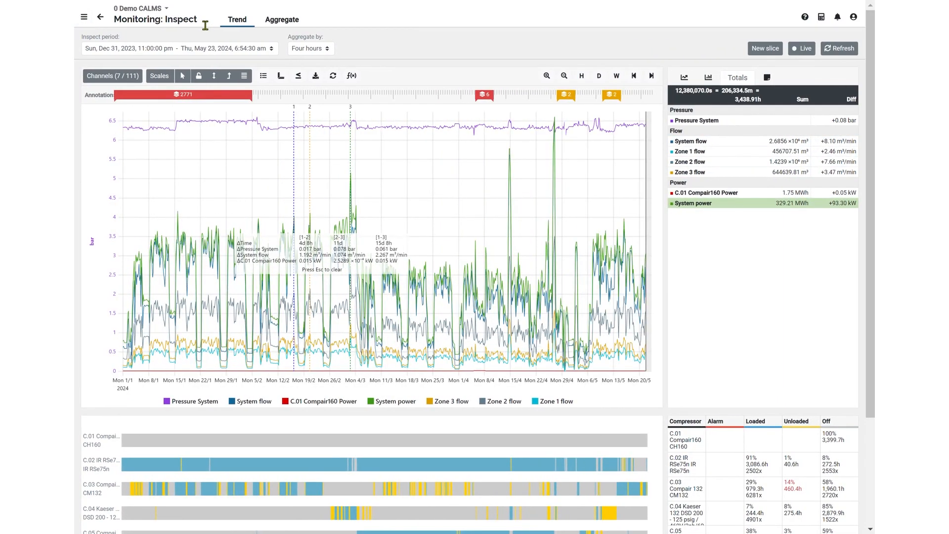
pyautogui.click(85, 18)
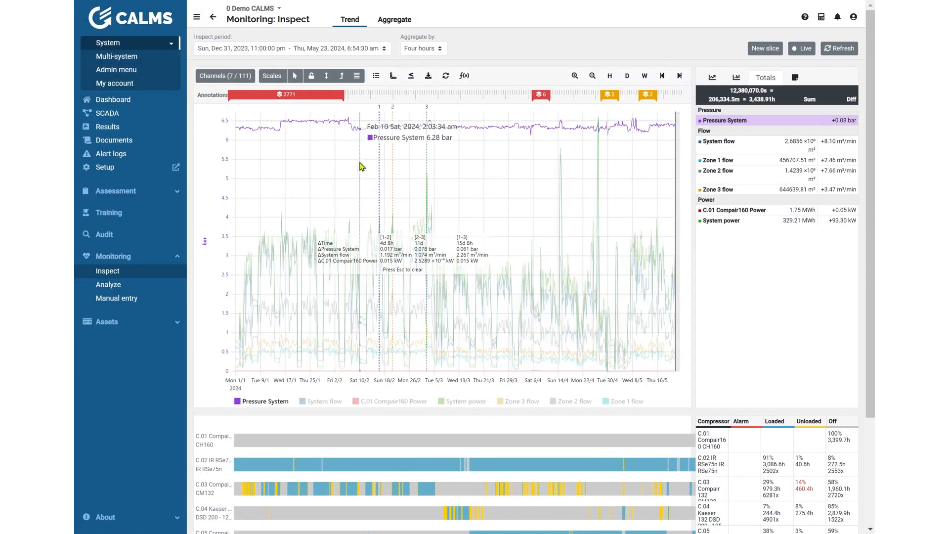
# Step: Open the grouped alarm annotations at the start of the period, look through the list and close it
pyautogui.click(314, 97)
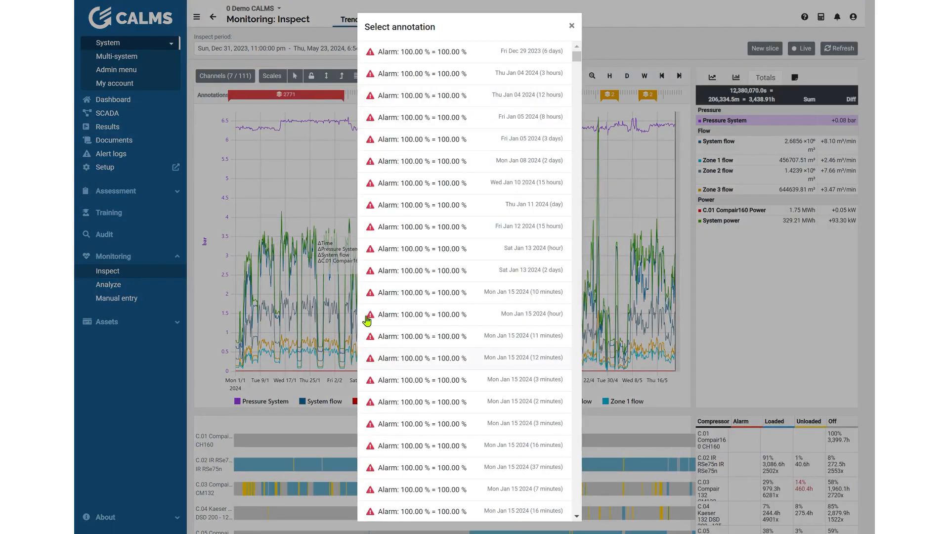
pyautogui.scroll(-4, 452, 298)
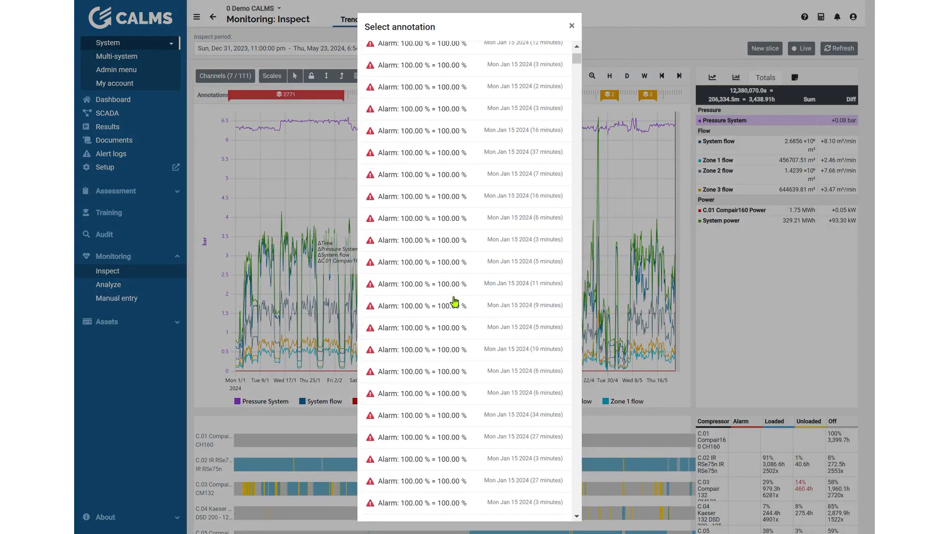
pyautogui.scroll(4, 437, 243)
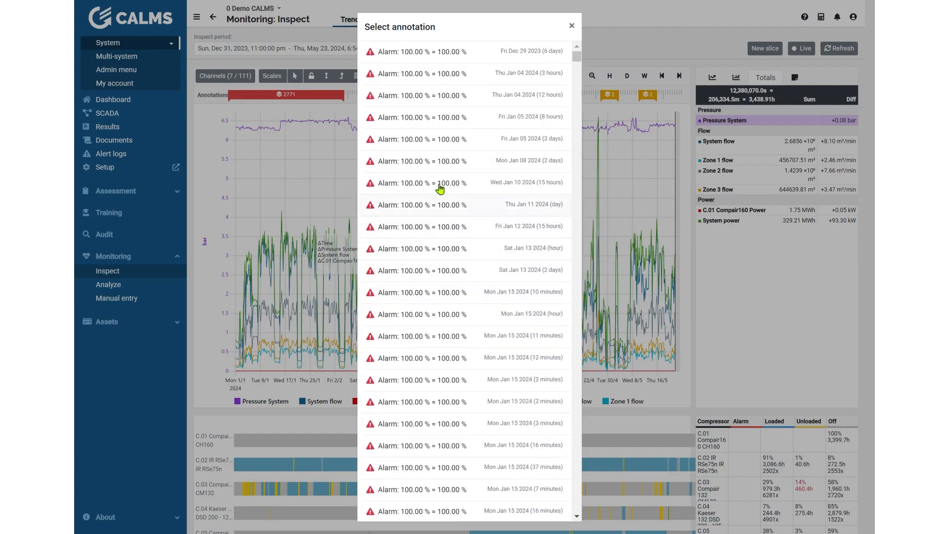
pyautogui.click(572, 26)
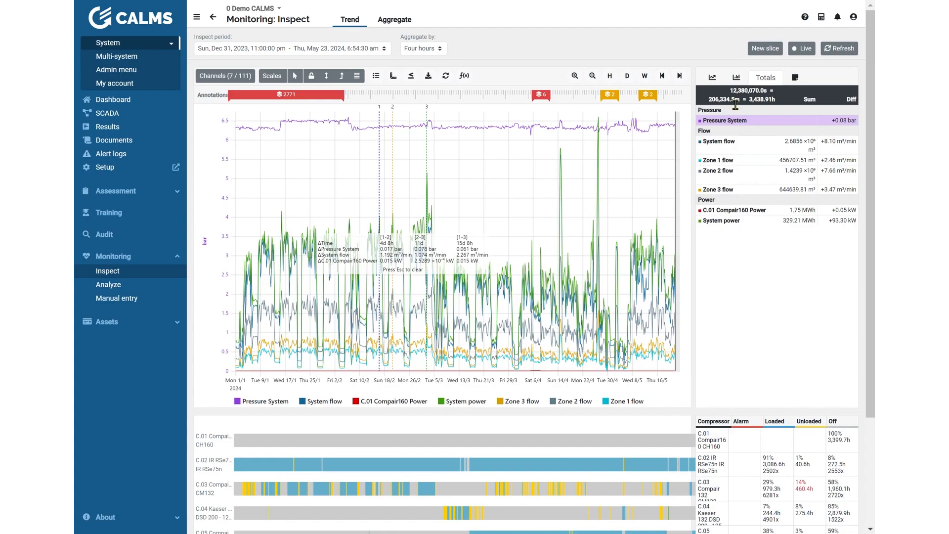
# Step: Display the annotations list in place of the totals and look through its C.02 pressure alarm state entries
pyautogui.click(804, 82)
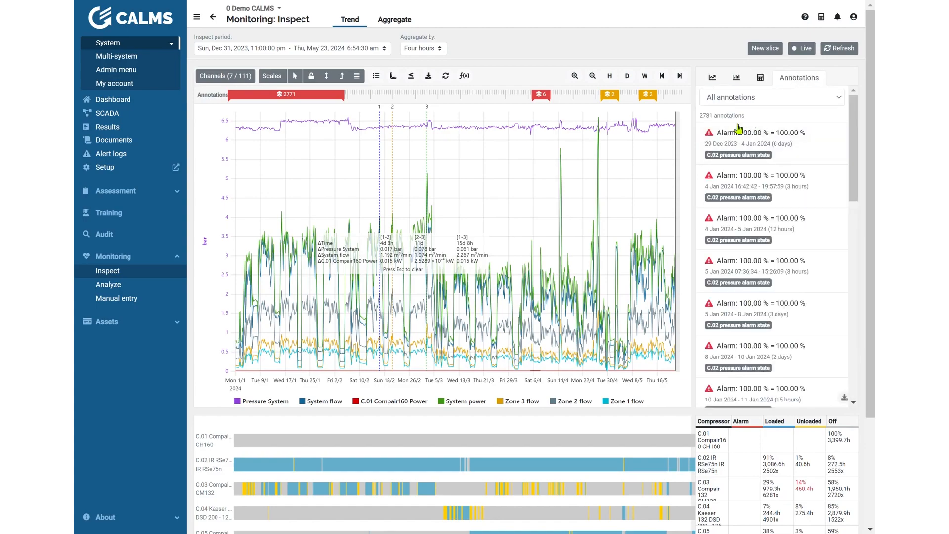
pyautogui.moveTo(854, 154); pyautogui.dragTo(857, 330)
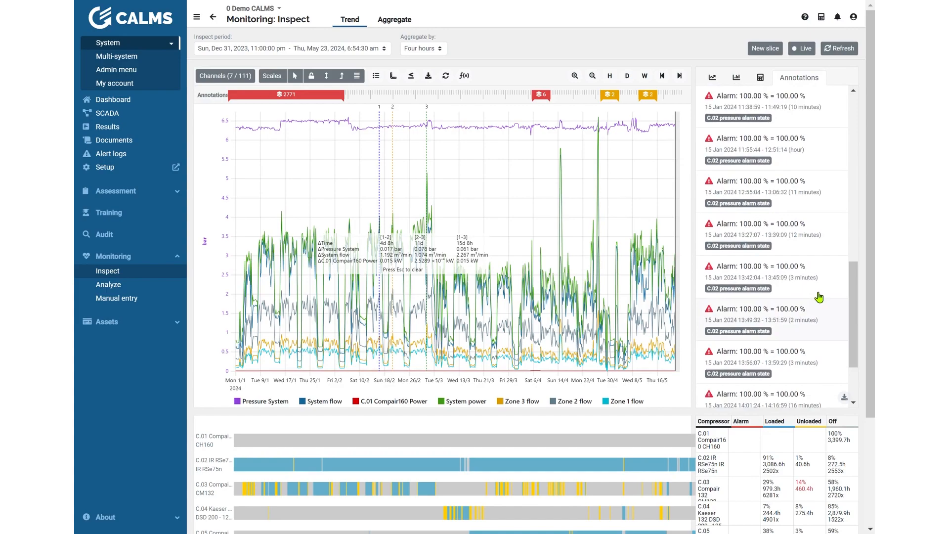
pyautogui.moveTo(857, 296); pyautogui.dragTo(851, 352)
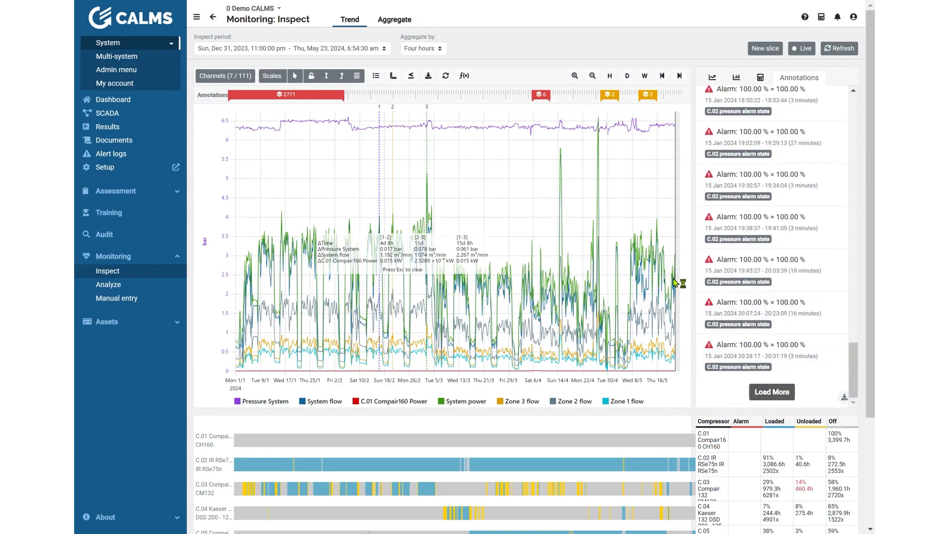
# Step: Zoom in on March 27 to May 20, 2024 and look through the annotations listed for that period
pyautogui.moveTo(539, 118); pyautogui.dragTo(671, 126)
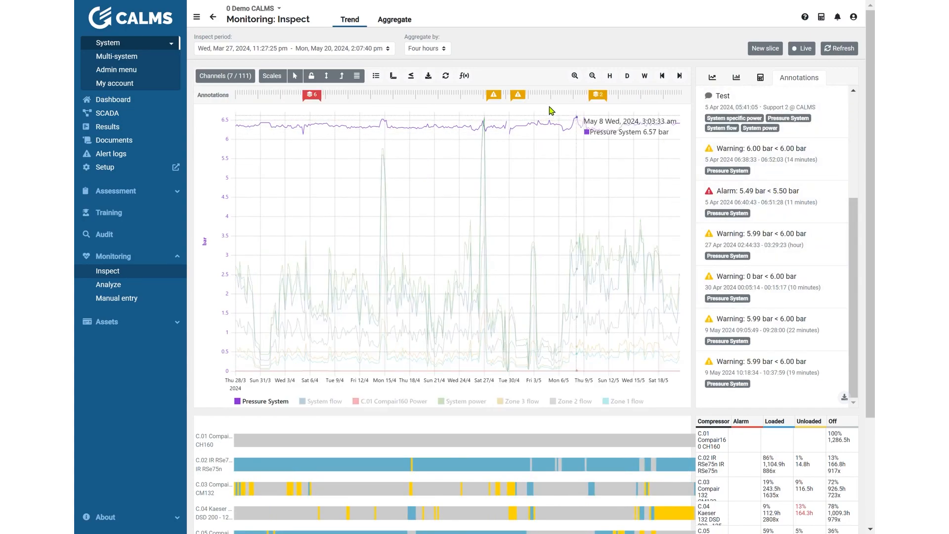
pyautogui.scroll(1, 727, 103)
pyautogui.scroll(1, 727, 102)
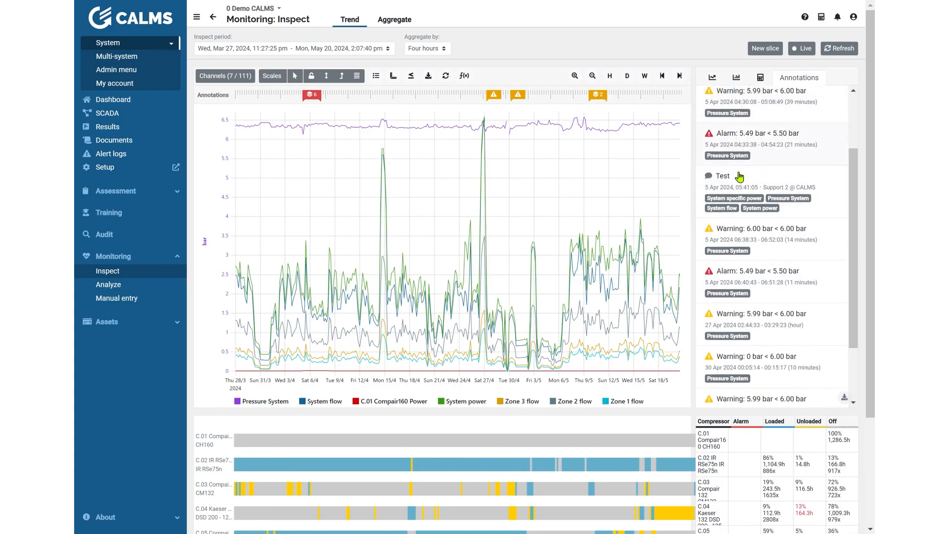
pyautogui.scroll(1, 735, 184)
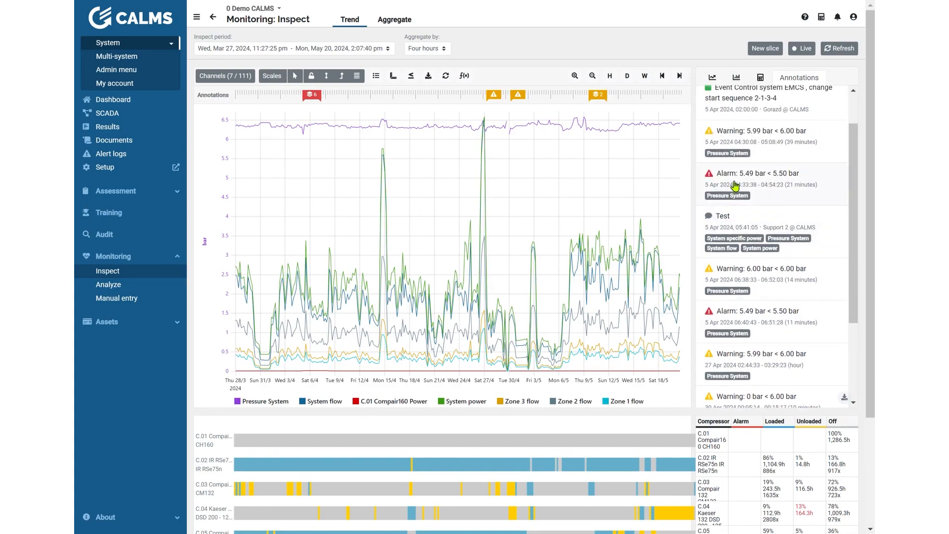
pyautogui.scroll(1, 735, 187)
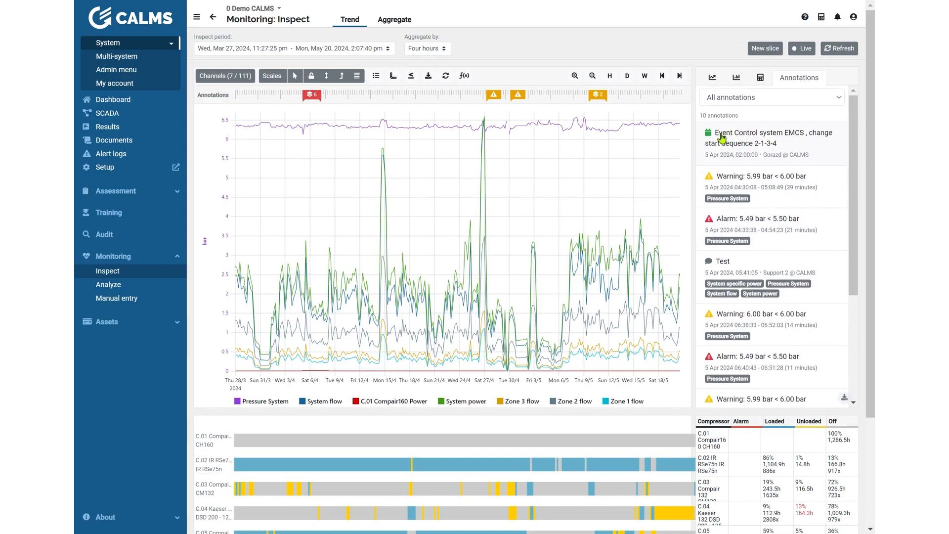
# Step: Focus the chart on the annotation "Event Control system EMCS , change start sequence 2-1-3-4" and inspect its marker
pyautogui.click(751, 141)
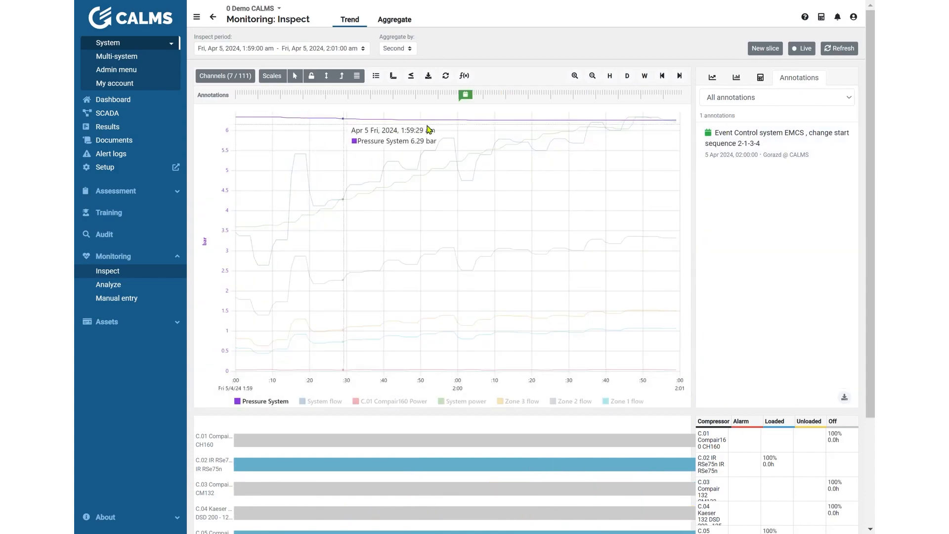
pyautogui.moveTo(469, 99)
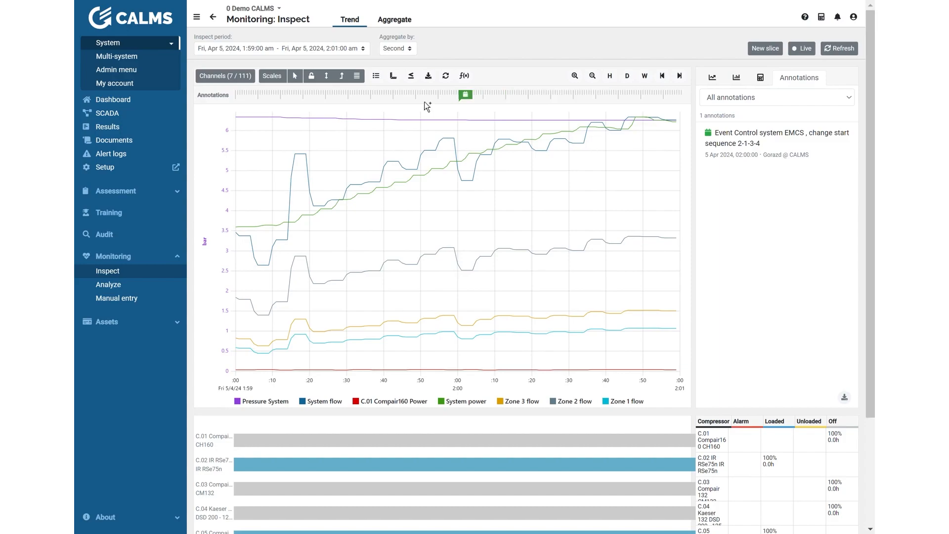
# Step: Add the comment "Test C.01 based on U-curve SSP" at 5 Apr 2024, 01:59:33, tagged only with System flow, C.01 Compair160 Power and System power
pyautogui.click(366, 98)
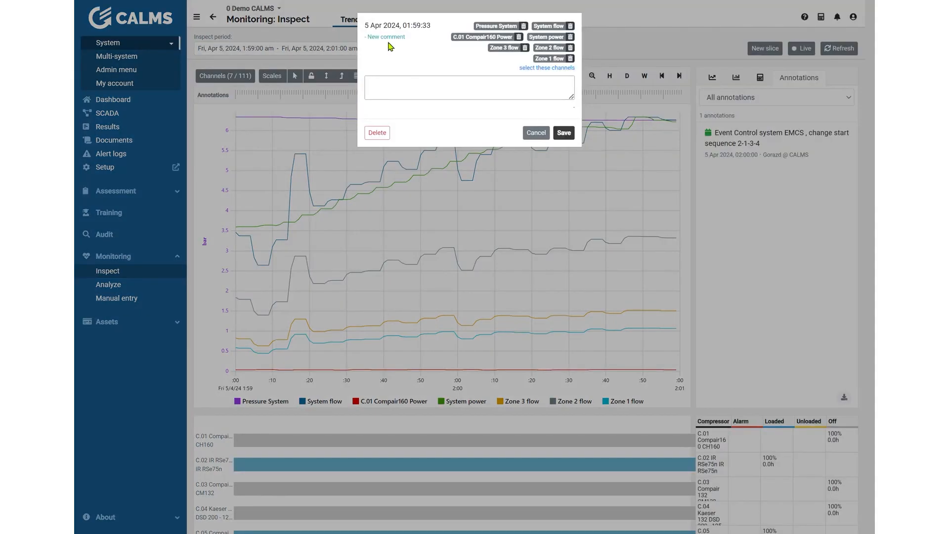
pyautogui.click(570, 58)
pyautogui.click(571, 48)
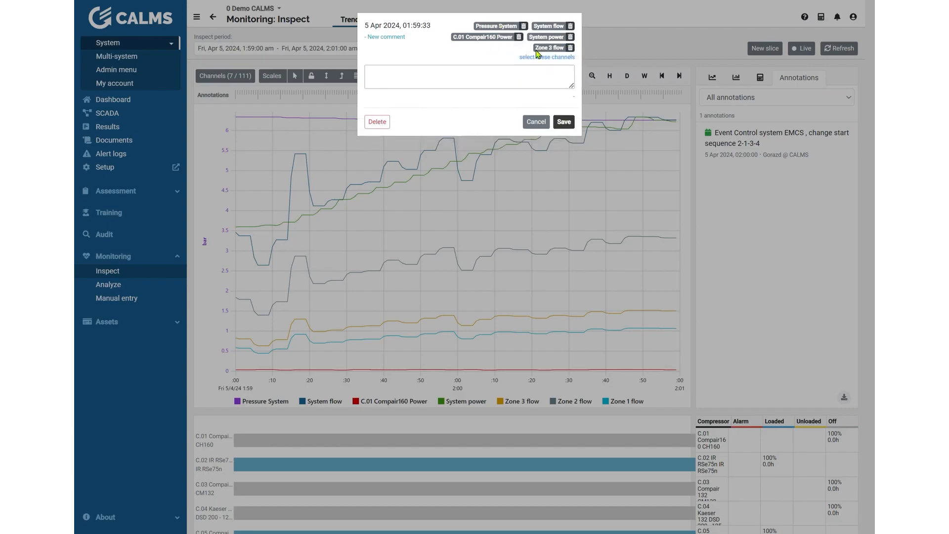
pyautogui.click(570, 48)
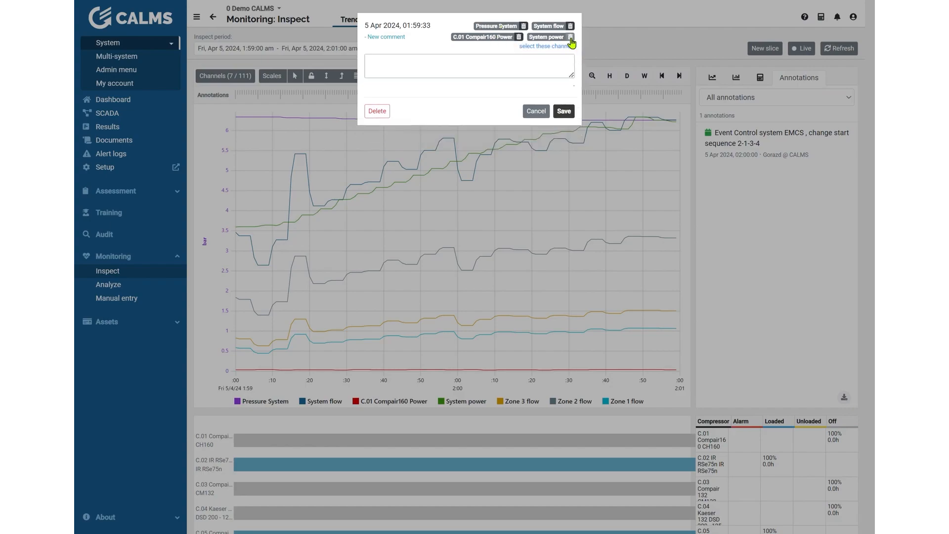
pyautogui.click(524, 26)
pyautogui.click(447, 72)
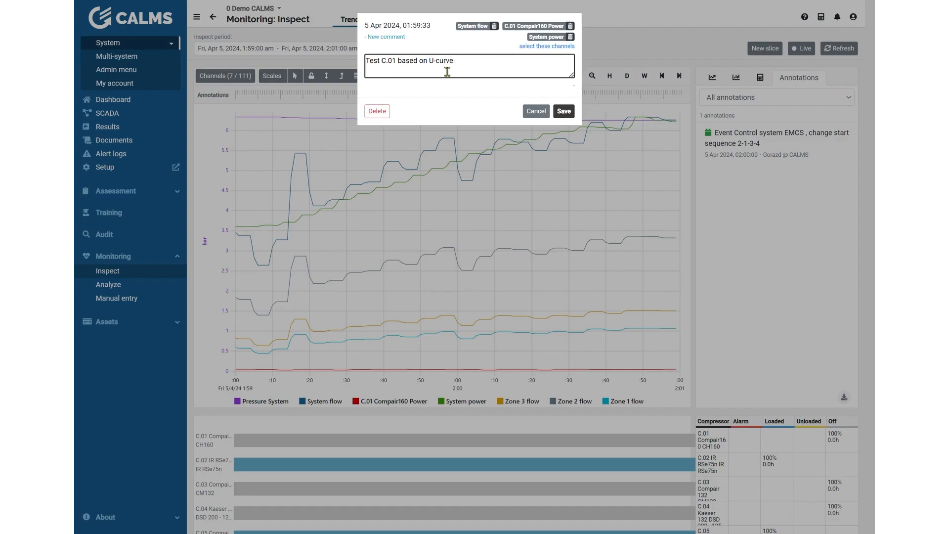
pyautogui.click(564, 111)
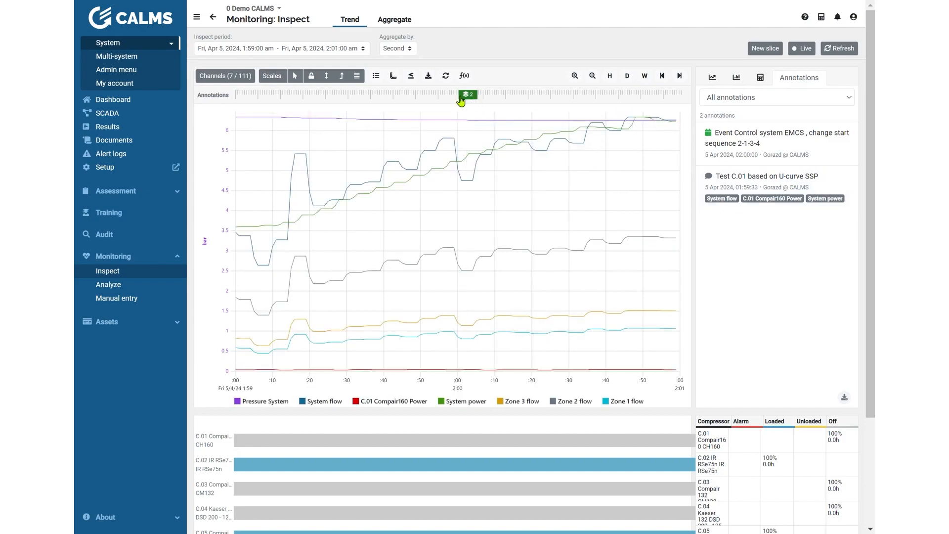
pyautogui.click(483, 104)
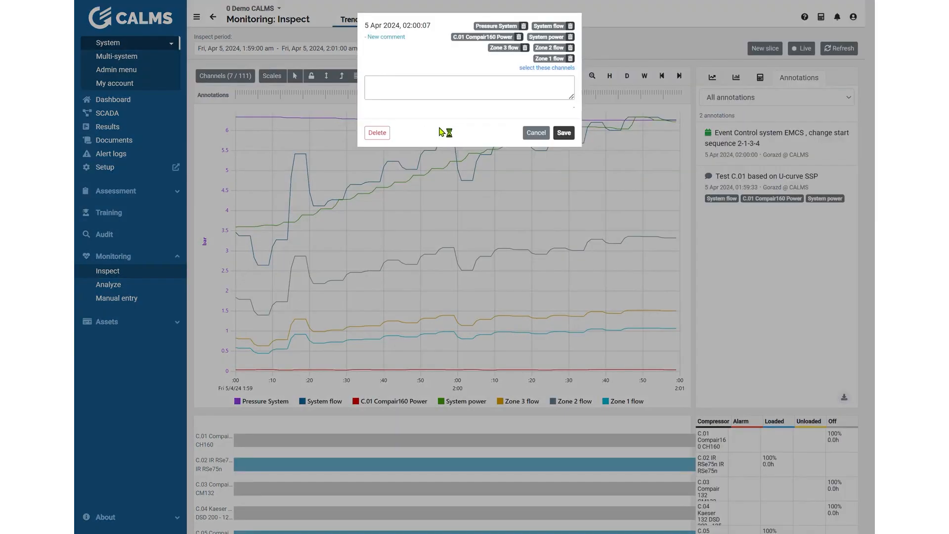
pyautogui.click(536, 132)
pyautogui.moveTo(512, 136); pyautogui.dragTo(514, 137)
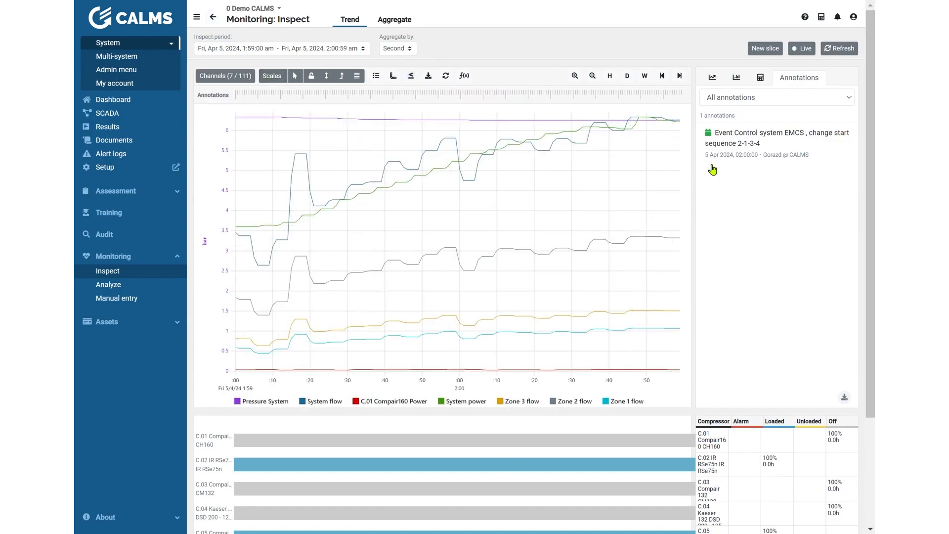
# Step: Focus the chart on the annotation "Test C.01 based on U-curve SSP" and review its details and the compressor status charts below
pyautogui.click(727, 142)
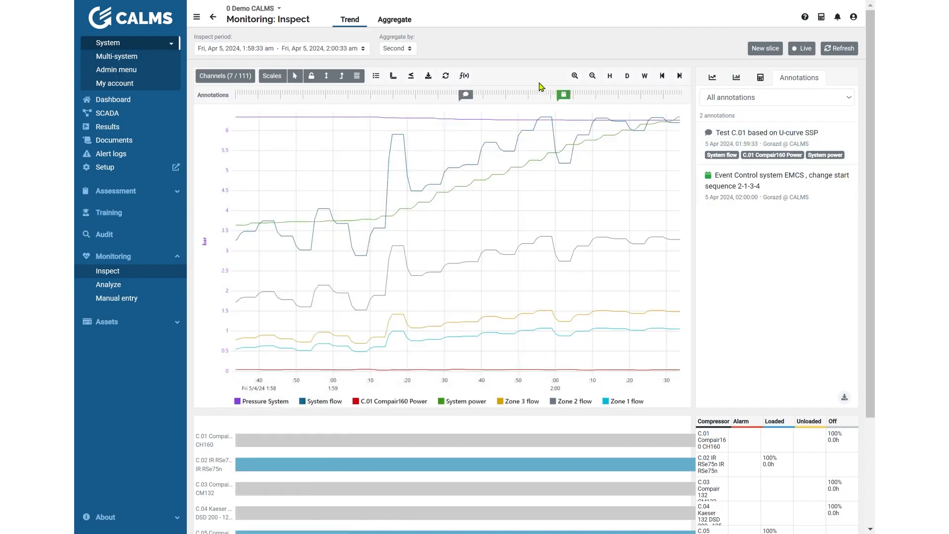
pyautogui.click(473, 98)
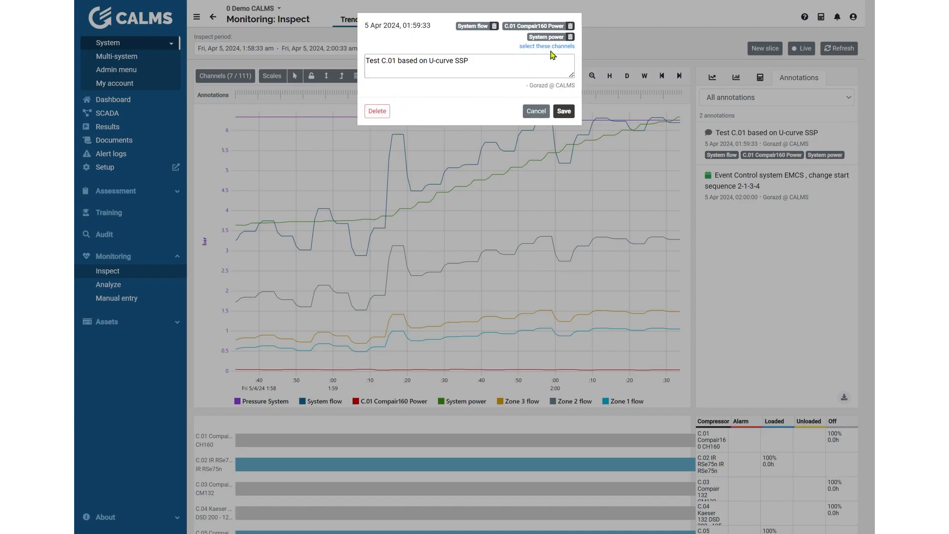
pyautogui.click(539, 113)
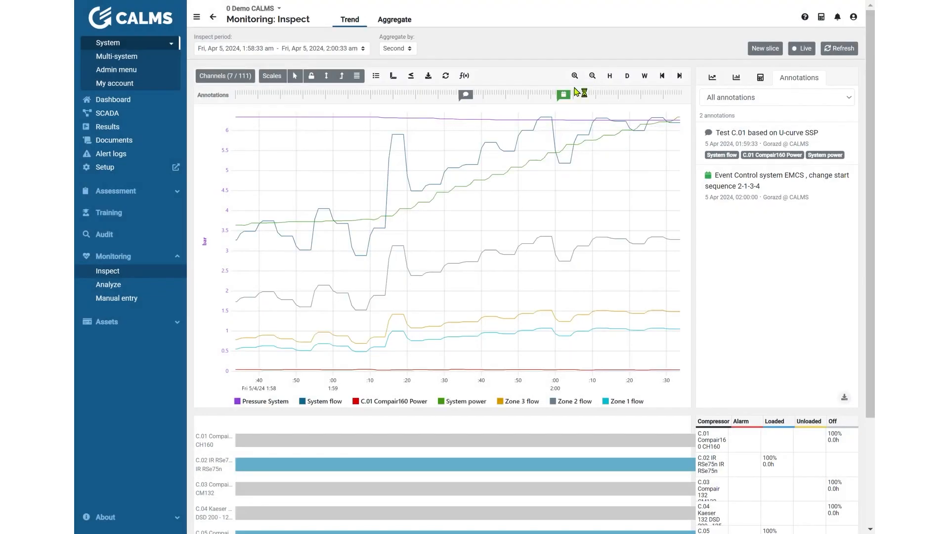
pyautogui.scroll(-3, 770, 348)
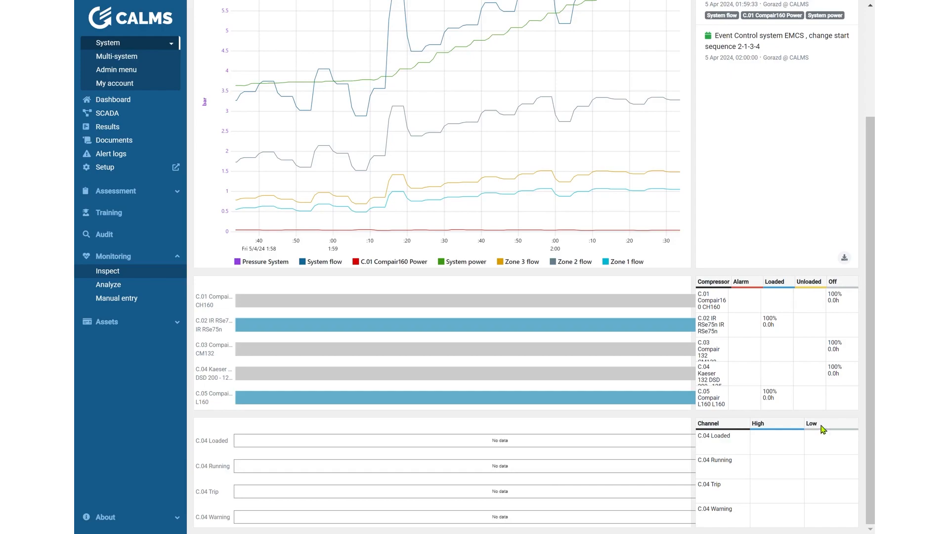
pyautogui.scroll(3, 822, 429)
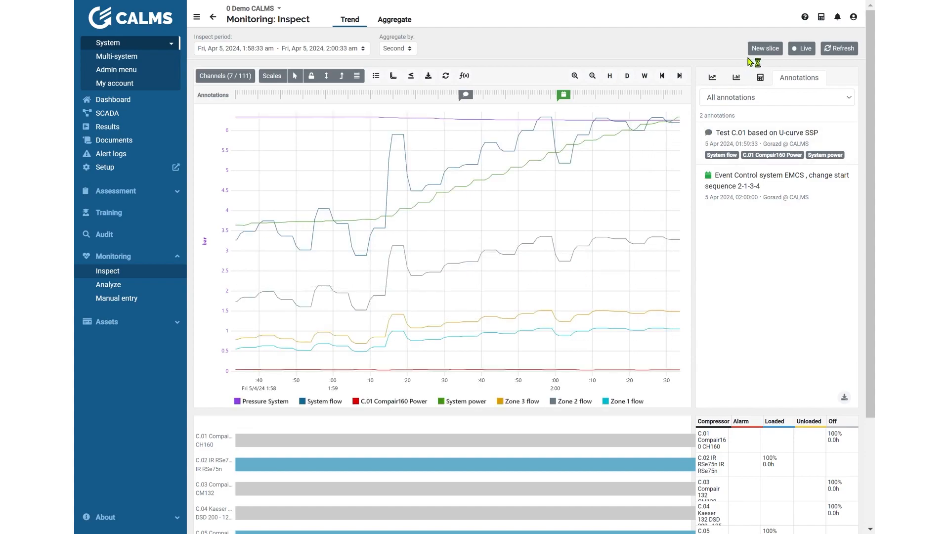
# Step: Start a new slice titled 2024-04-04 that includes all channels, and cancel it
pyautogui.click(778, 52)
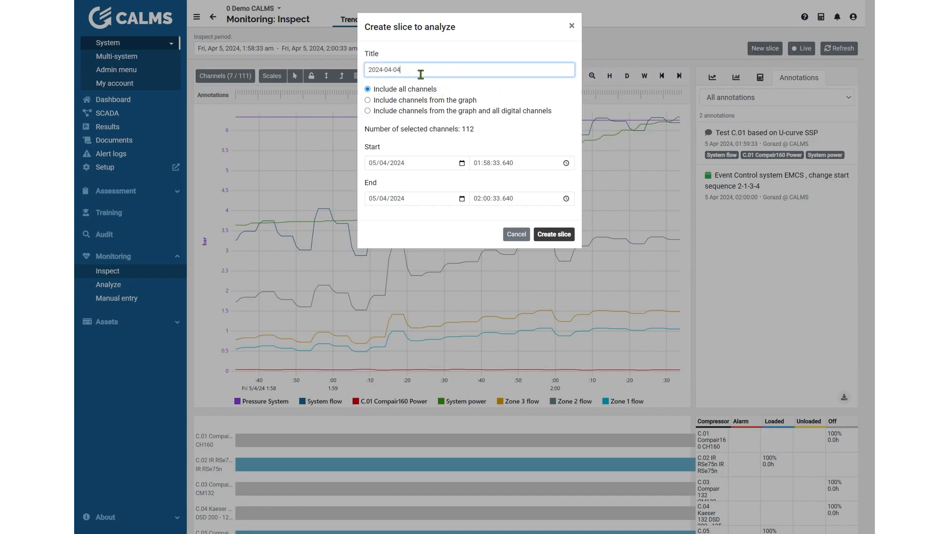
pyautogui.click(568, 239)
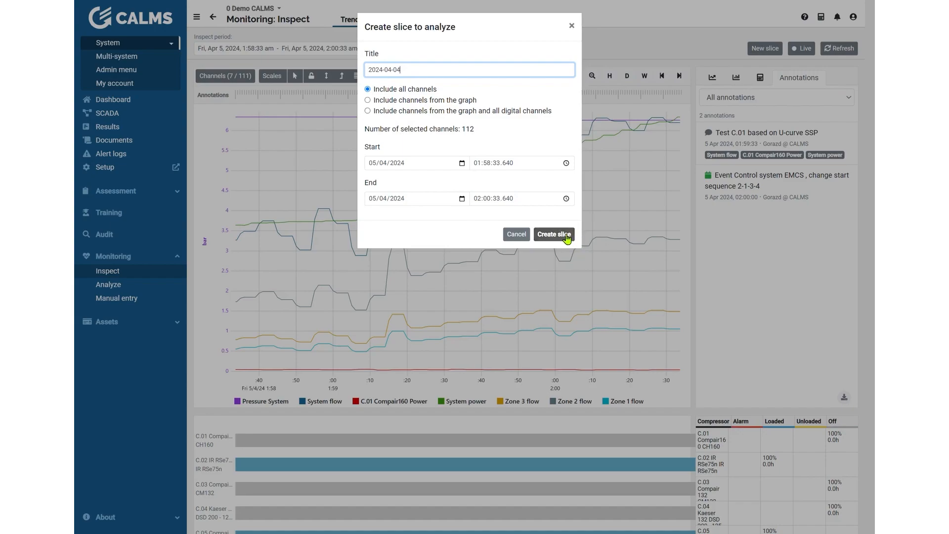
pyautogui.click(526, 236)
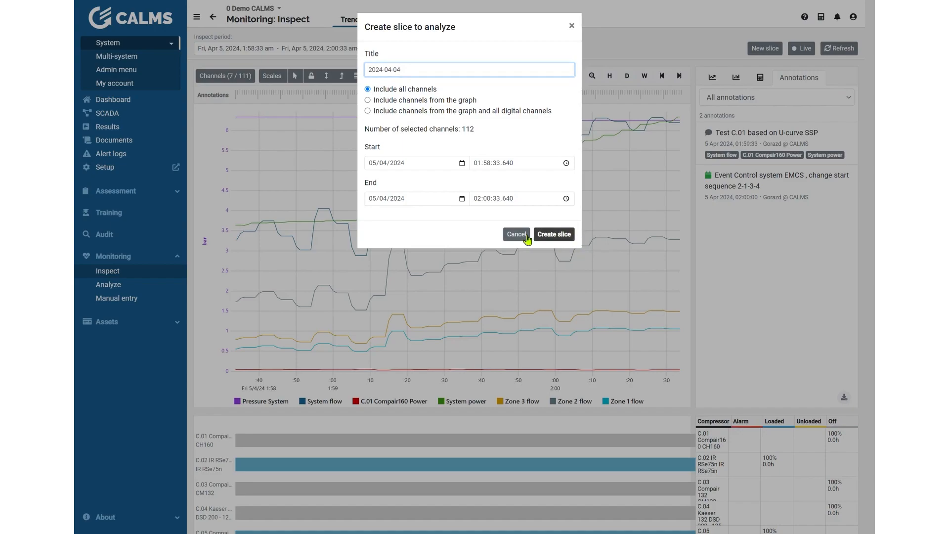
# Step: Turn on live mode, inspect the incoming C.01 Compair160 Power readings on the chart, and turn live mode off
pyautogui.click(846, 53)
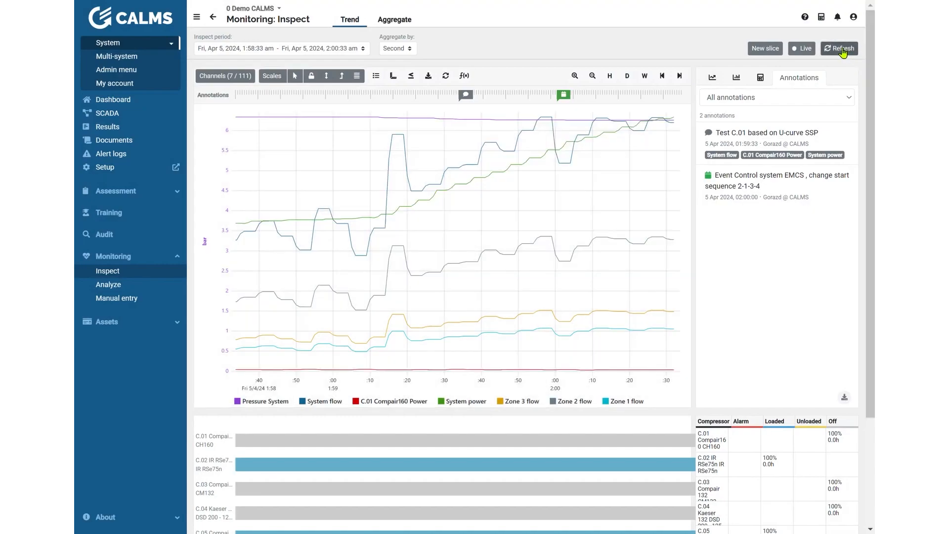
pyautogui.click(804, 50)
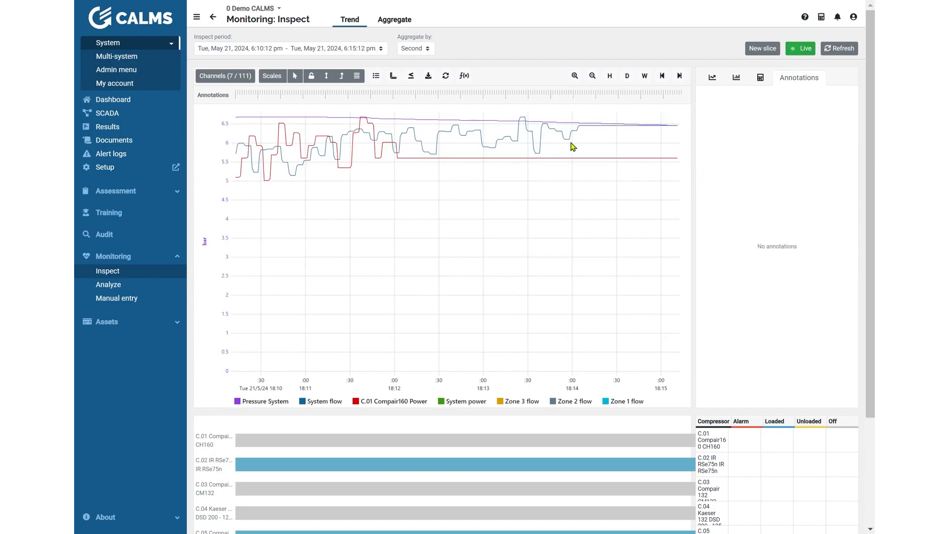
pyautogui.moveTo(506, 166)
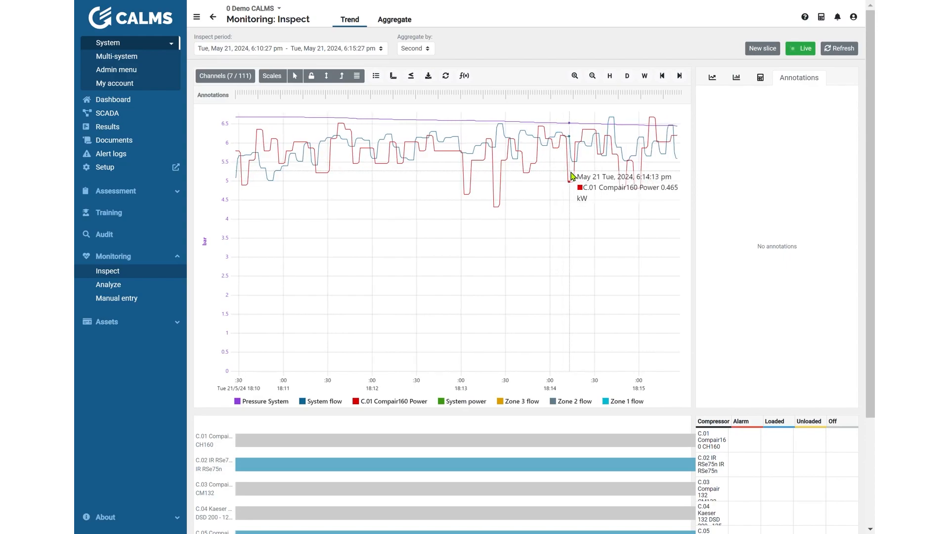
pyautogui.click(809, 48)
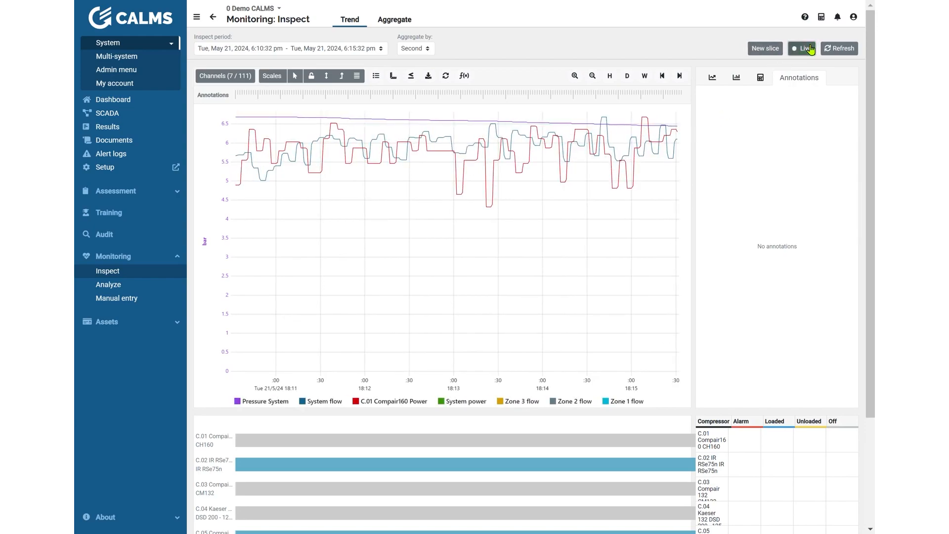
# Step: Switch to the Aggregate view and set the inspect period to the last 7 days
pyautogui.click(403, 25)
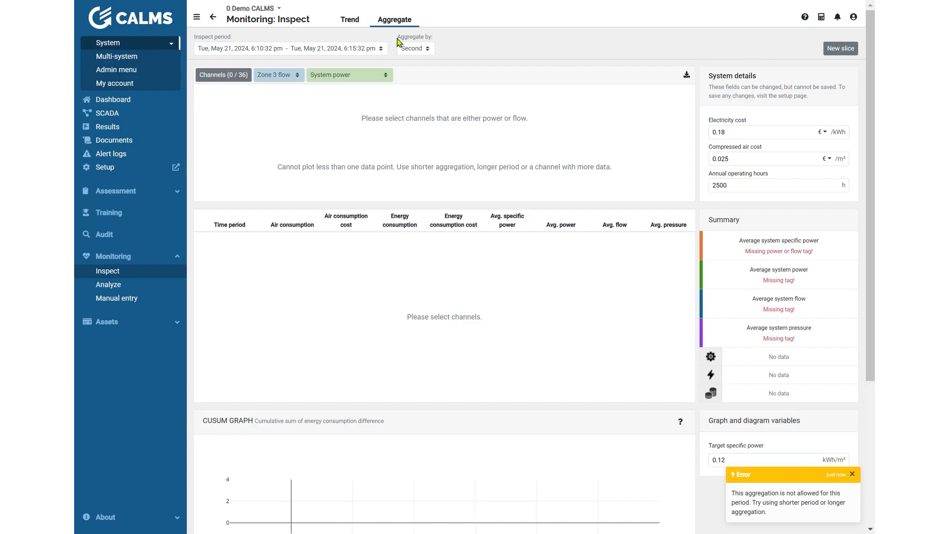
pyautogui.click(340, 50)
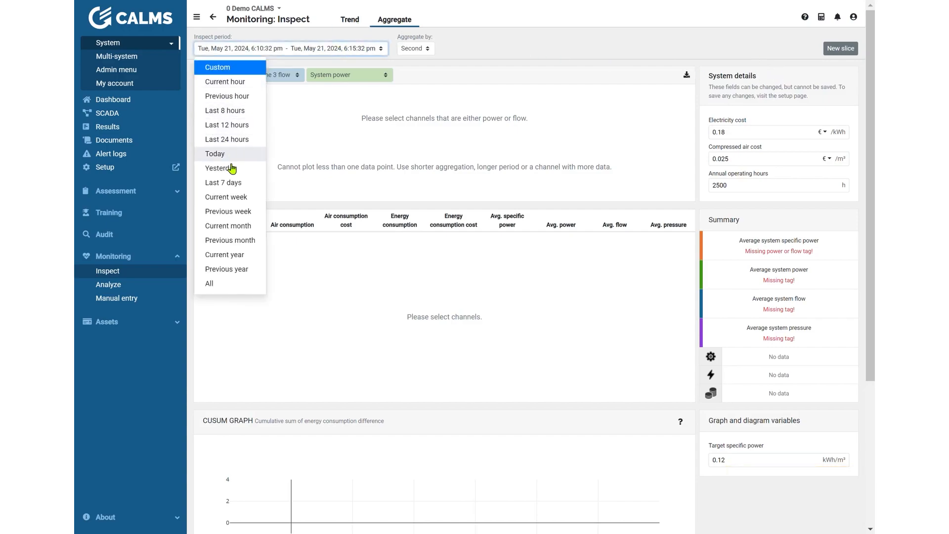
pyautogui.click(230, 184)
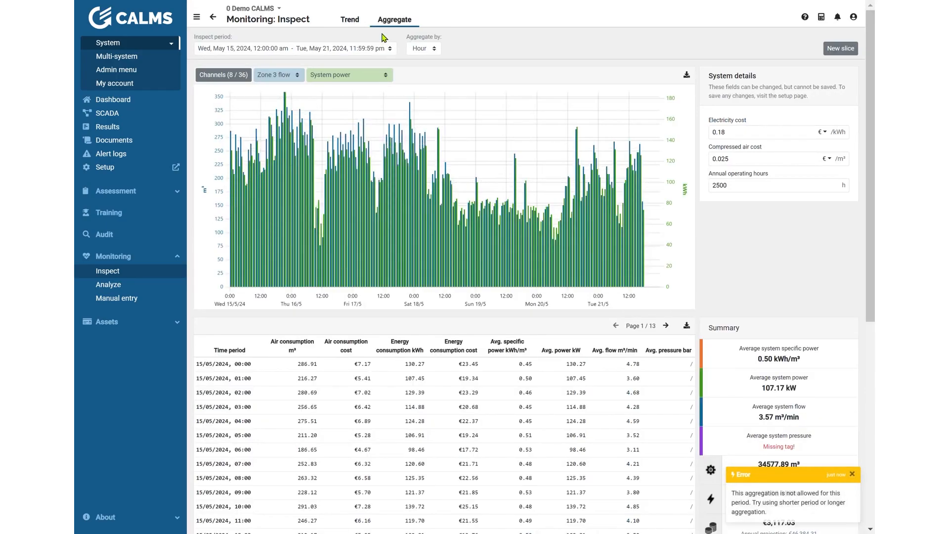
# Step: Open the custom time range selection for the inspect period and cancel it
pyautogui.click(265, 51)
pyautogui.click(266, 51)
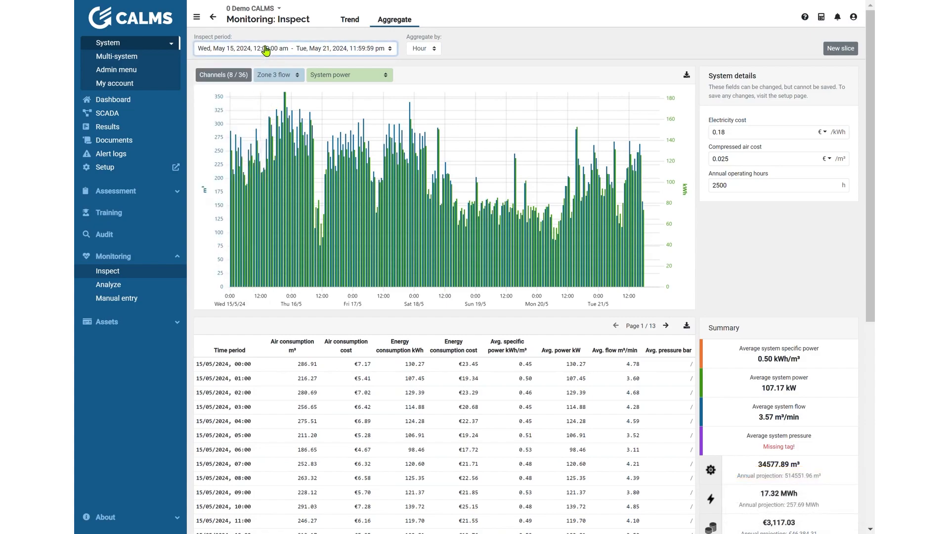
pyautogui.click(265, 50)
pyautogui.click(251, 69)
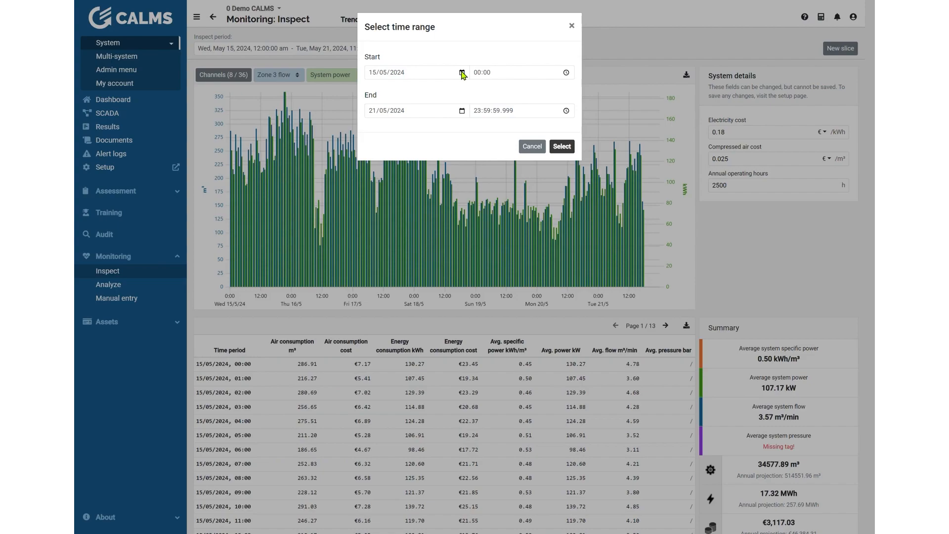
pyautogui.click(532, 146)
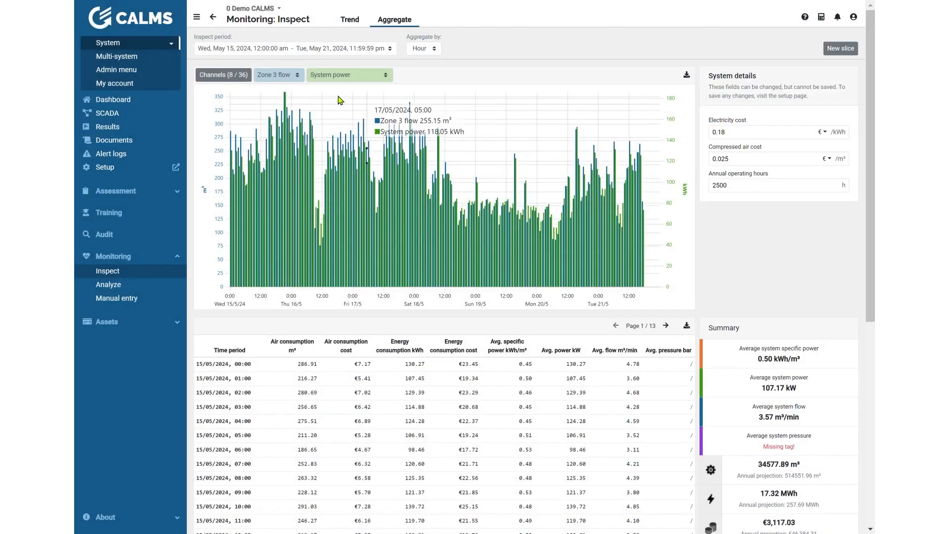
# Step: Look through the preset inspect periods and the available aggregation intervals
pyautogui.click(303, 48)
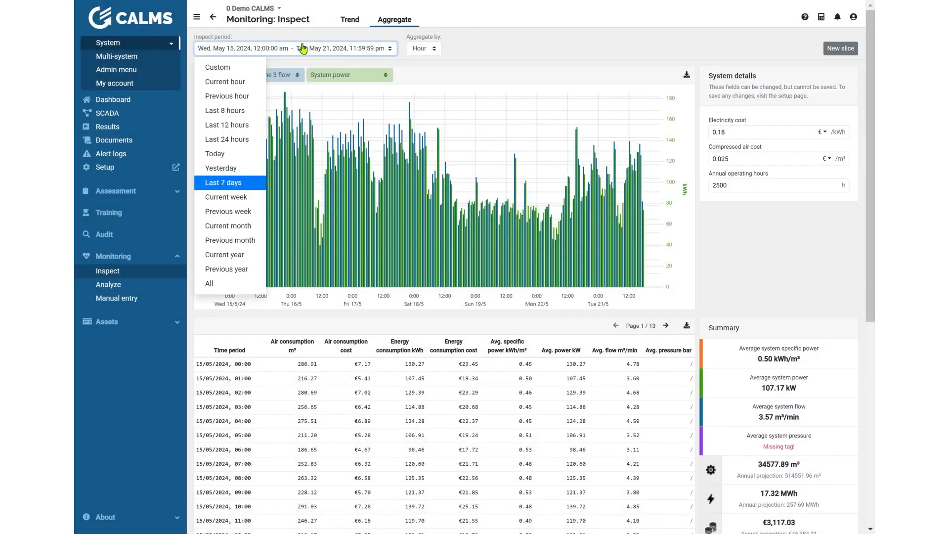
pyautogui.click(276, 50)
pyautogui.click(422, 49)
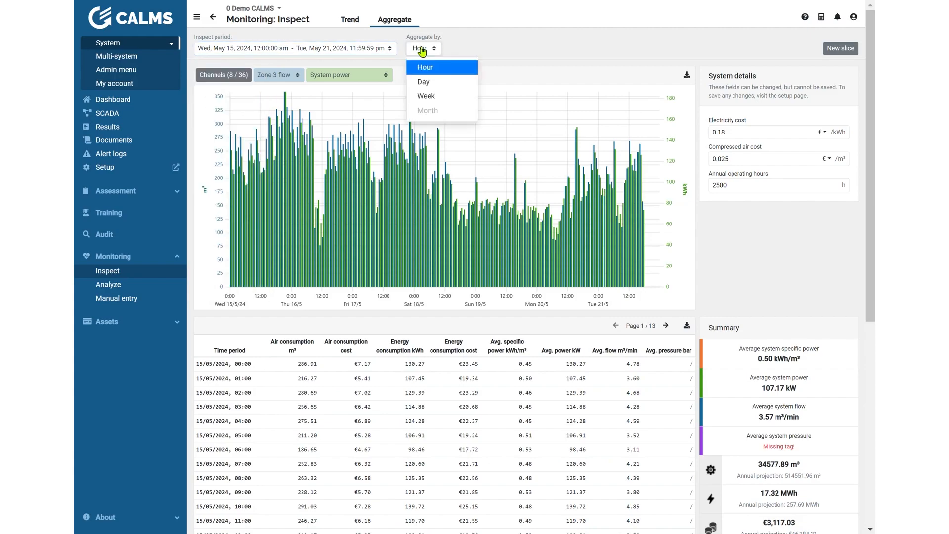
pyautogui.click(422, 50)
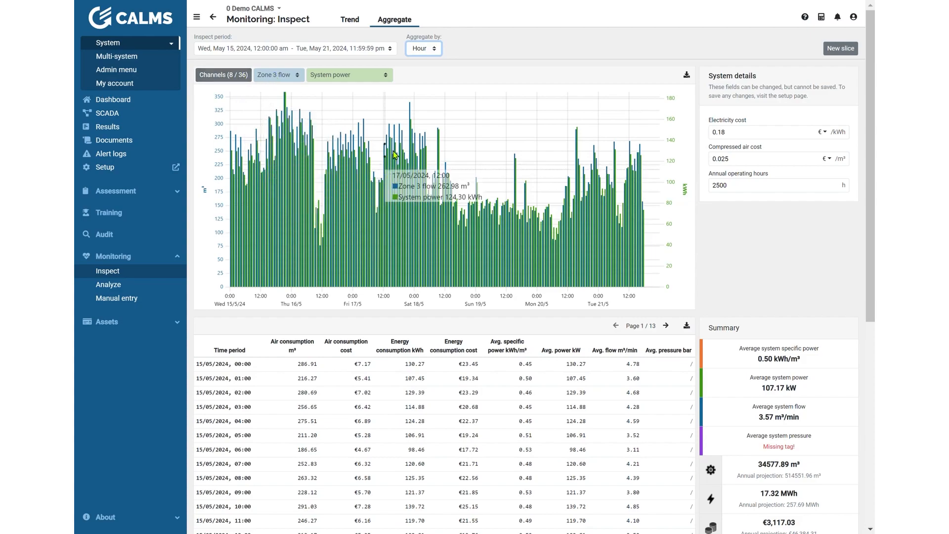
# Step: Set the aggregate chart's flow channel to System flow, and try C.03 Compair 132 Power as the power channel before restoring System power
pyautogui.click(281, 76)
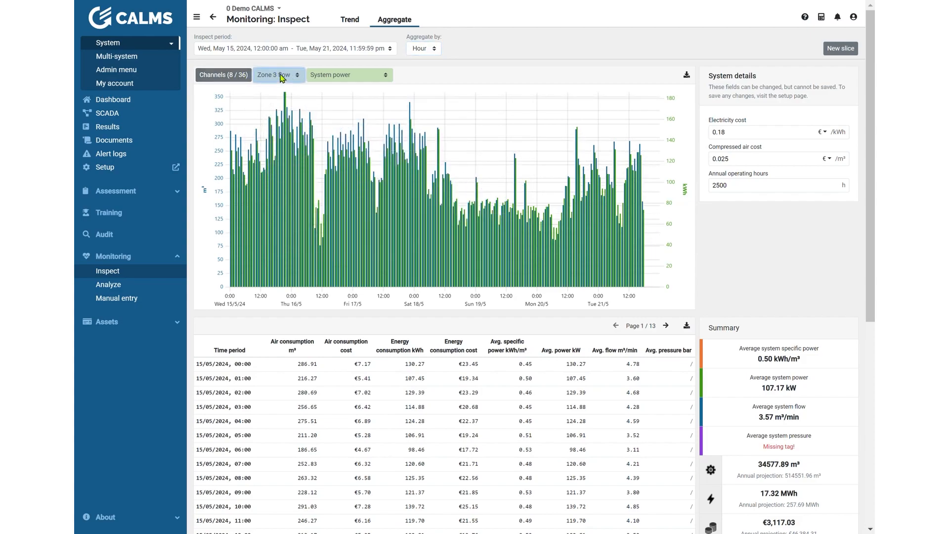
pyautogui.click(286, 122)
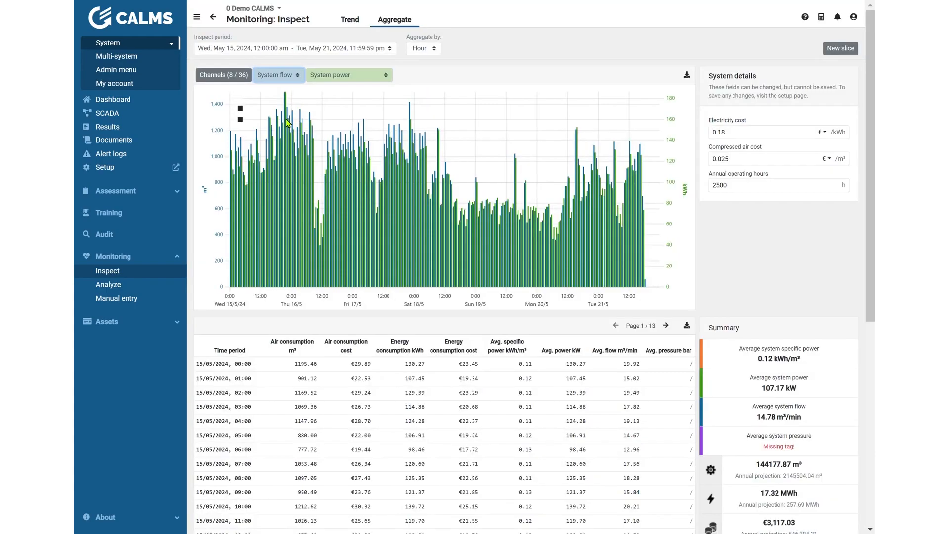
pyautogui.click(331, 79)
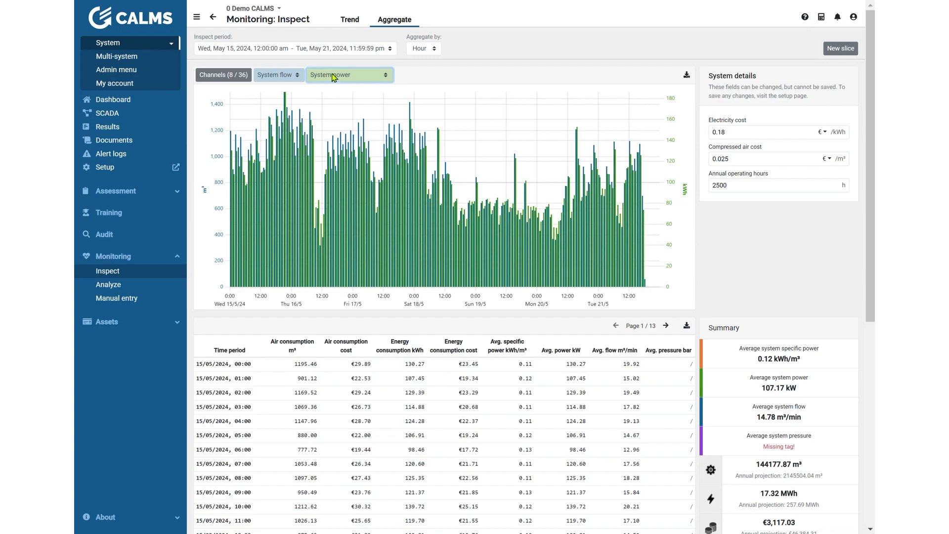
pyautogui.click(354, 103)
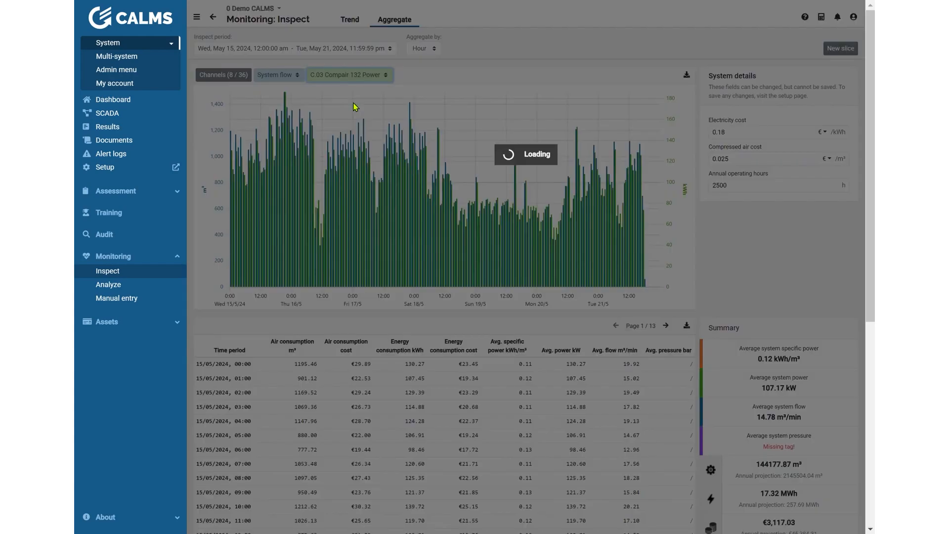
pyautogui.click(352, 88)
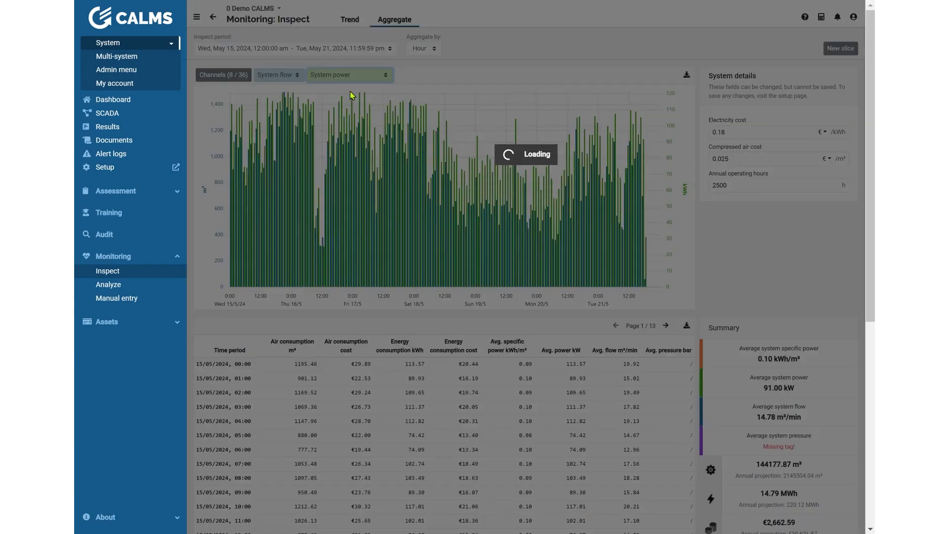
# Step: Aggregate the data by day and review the daily consumption table, summary and CUSUM graph
pyautogui.click(424, 48)
pyautogui.click(424, 81)
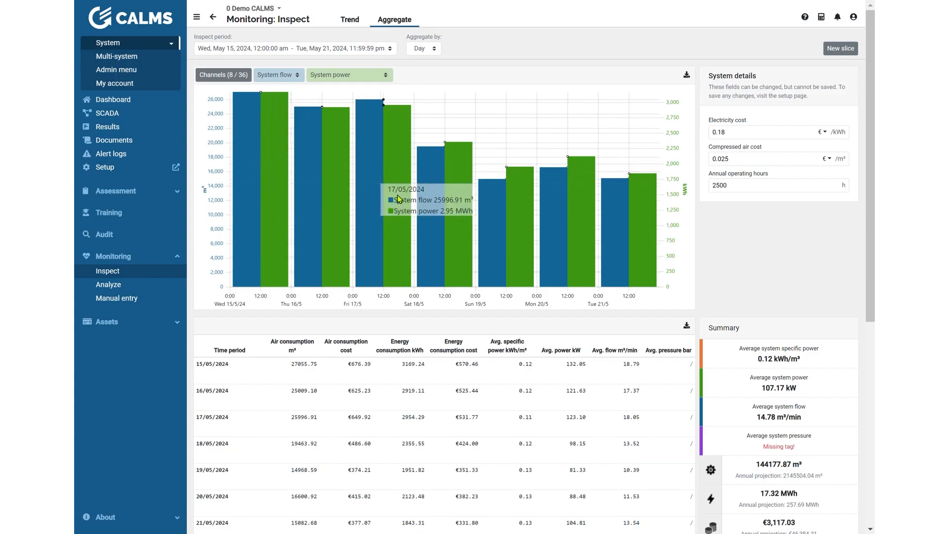
pyautogui.scroll(-4, 678, 250)
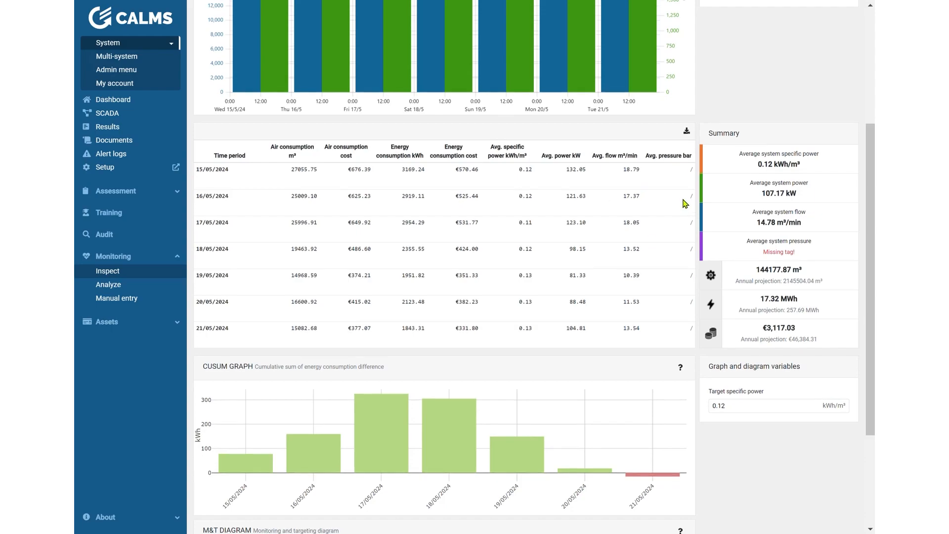
# Step: Open the export options for the aggregate table, look at the file format choice, and close them without downloading
pyautogui.scroll(2, 692, 237)
pyautogui.click(688, 247)
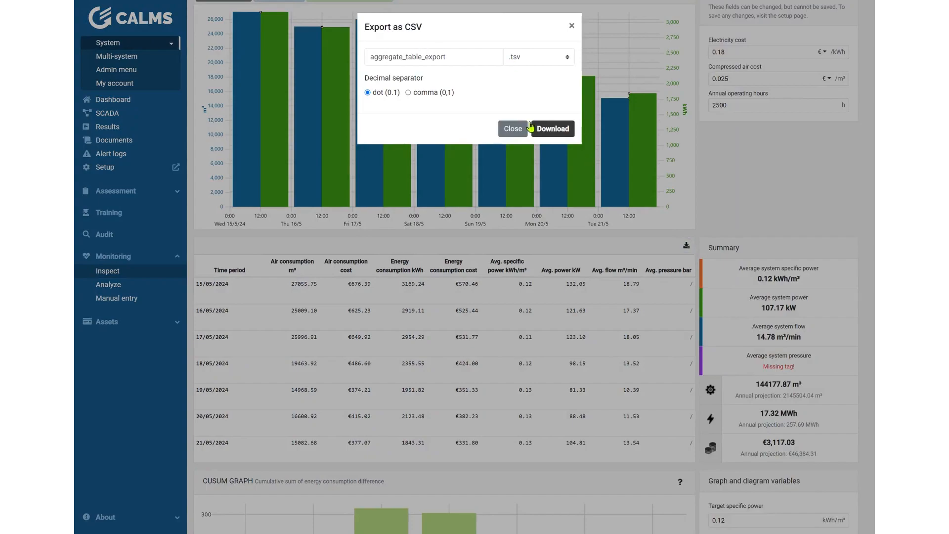
pyautogui.click(549, 59)
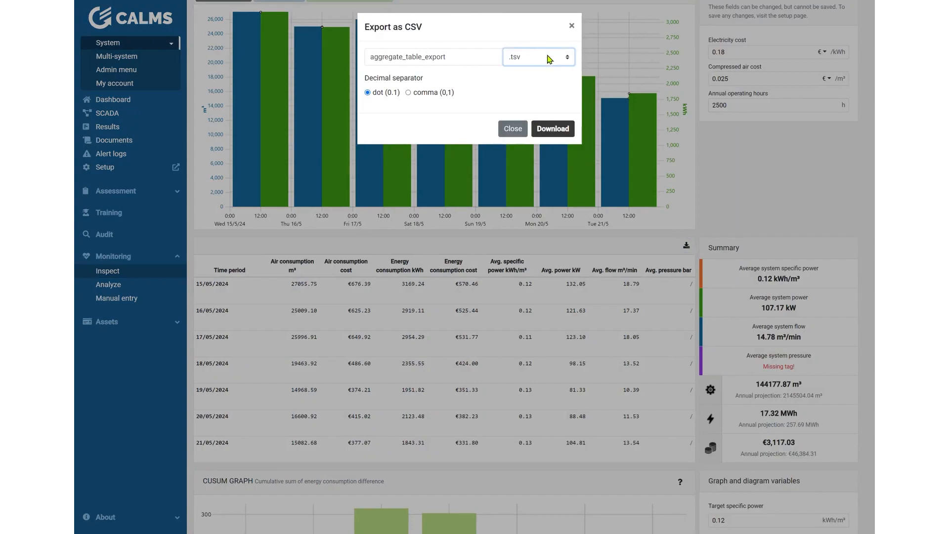
pyautogui.click(516, 129)
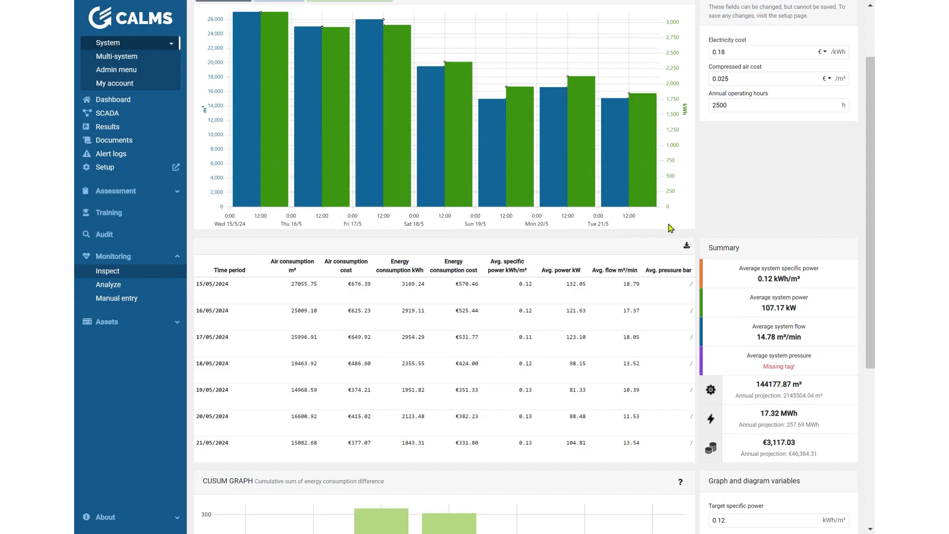
# Step: Set the electricity cost to 0.25 €/kWh and check the energy costs in the table and summary
pyautogui.scroll(2, 767, 332)
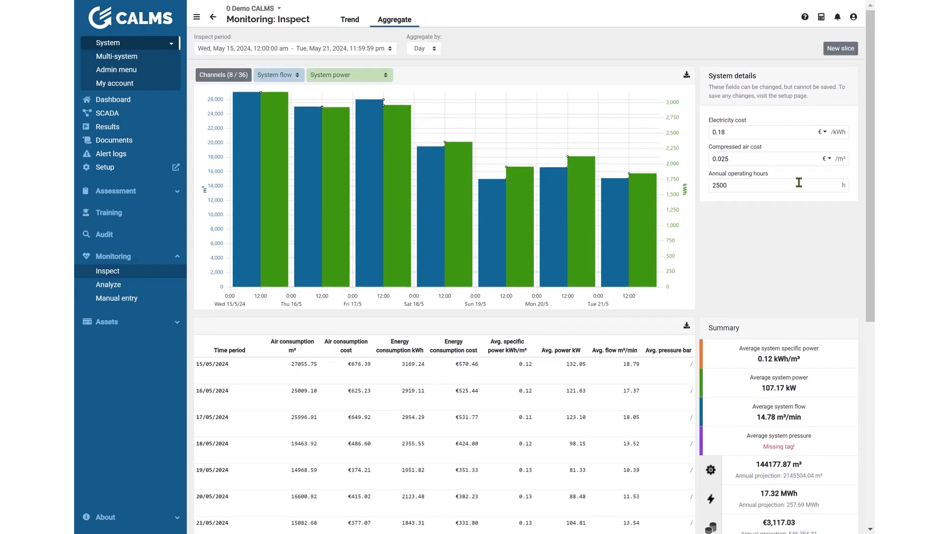
pyautogui.doubleClick(736, 137)
pyautogui.write('25')
pyautogui.click(777, 166)
pyautogui.scroll(-4, 463, 379)
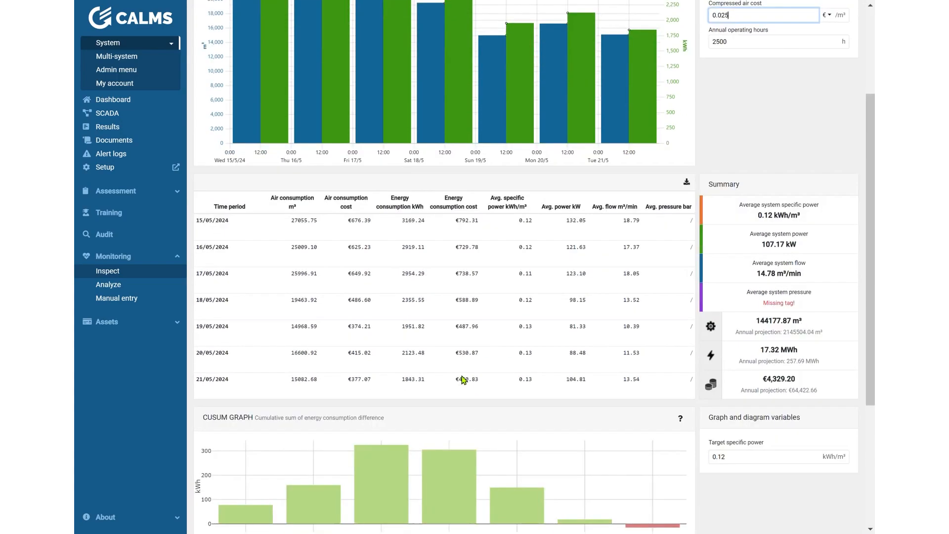
pyautogui.scroll(-1, 463, 380)
pyautogui.scroll(-5, 425, 367)
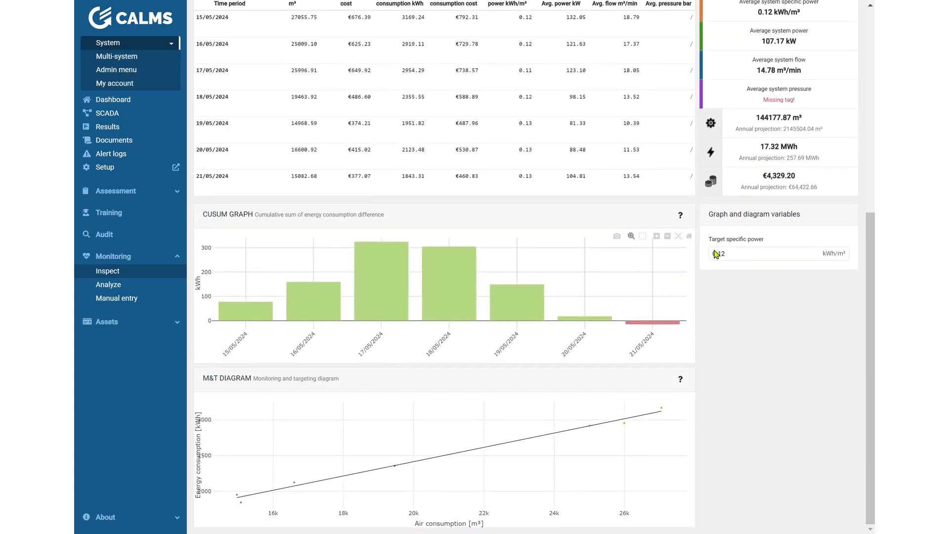
# Step: Set the annual operating hours to 8000 and check the annual projections in the summary
pyautogui.scroll(9, 779, 173)
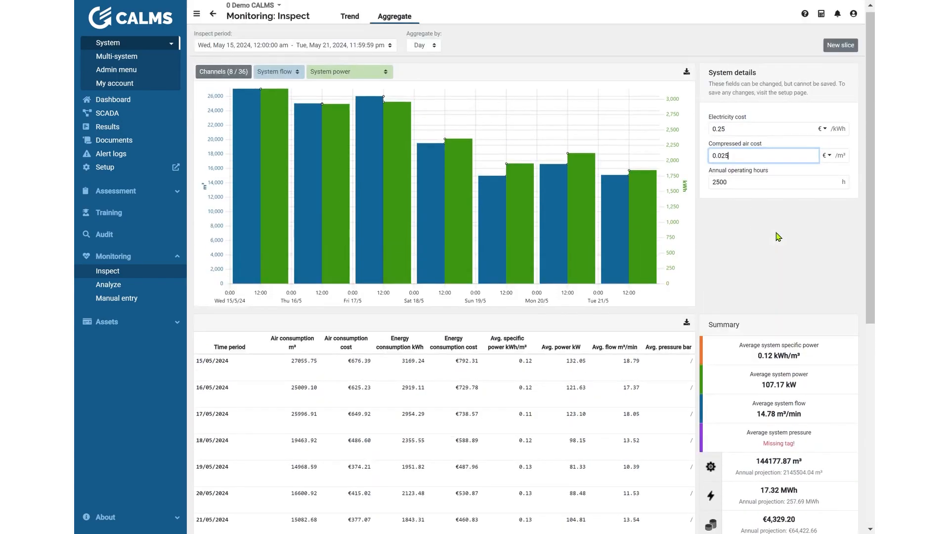
pyautogui.moveTo(743, 190); pyautogui.dragTo(710, 192)
pyautogui.write('80')
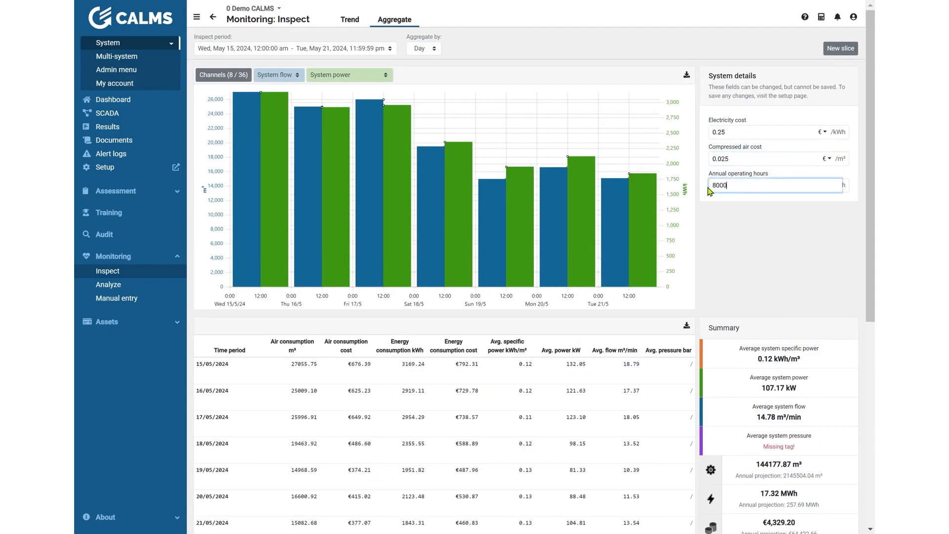
pyautogui.click(819, 257)
pyautogui.scroll(-3, 820, 257)
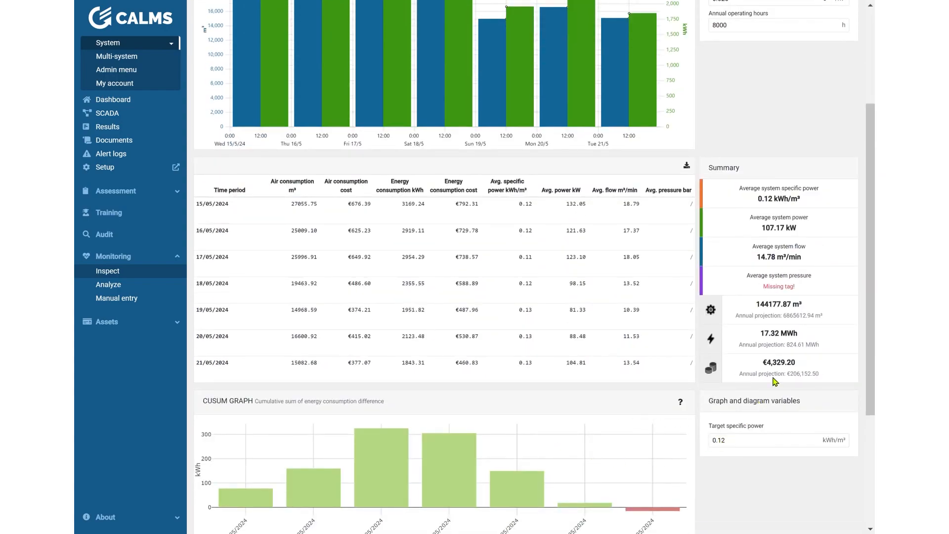
pyautogui.scroll(-3, 816, 383)
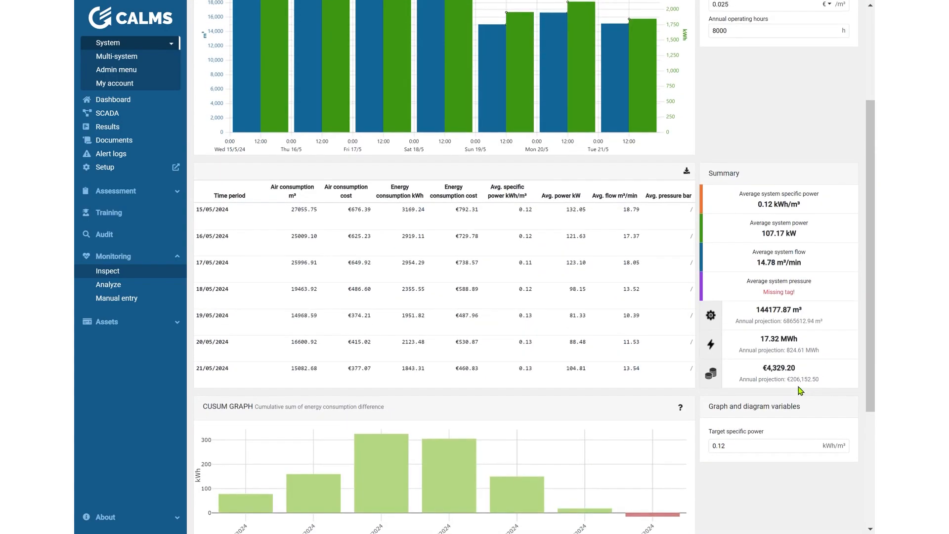
# Step: Examine the daily CUSUM graph by zooming in on its last days and back out
pyautogui.scroll(2, 641, 346)
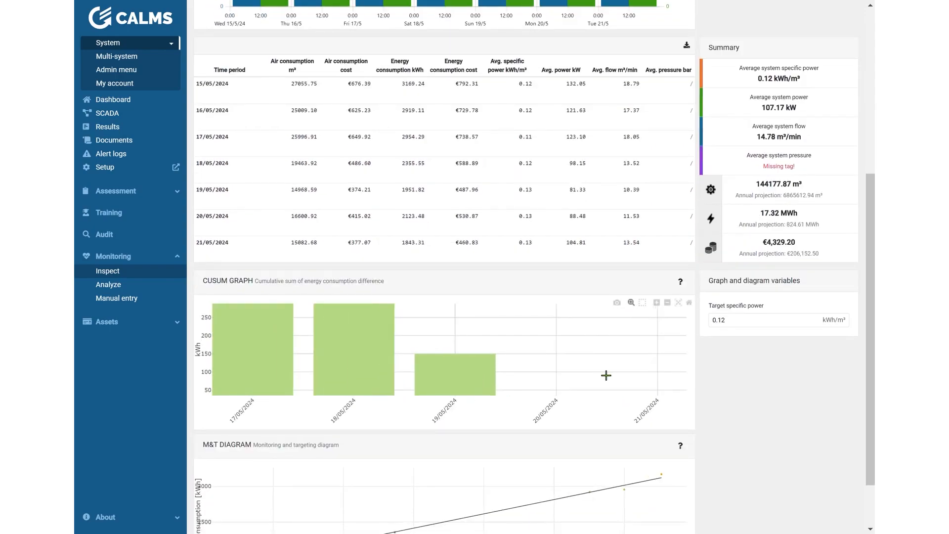
pyautogui.scroll(-4, 608, 377)
pyautogui.scroll(1, 622, 382)
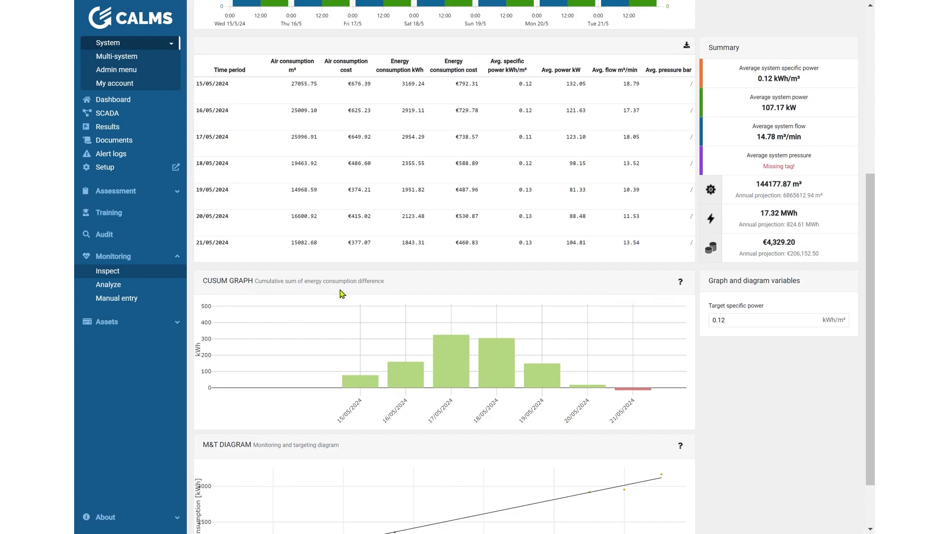
# Step: Aggregate the inspect period's data by hour
pyautogui.scroll(5, 758, 377)
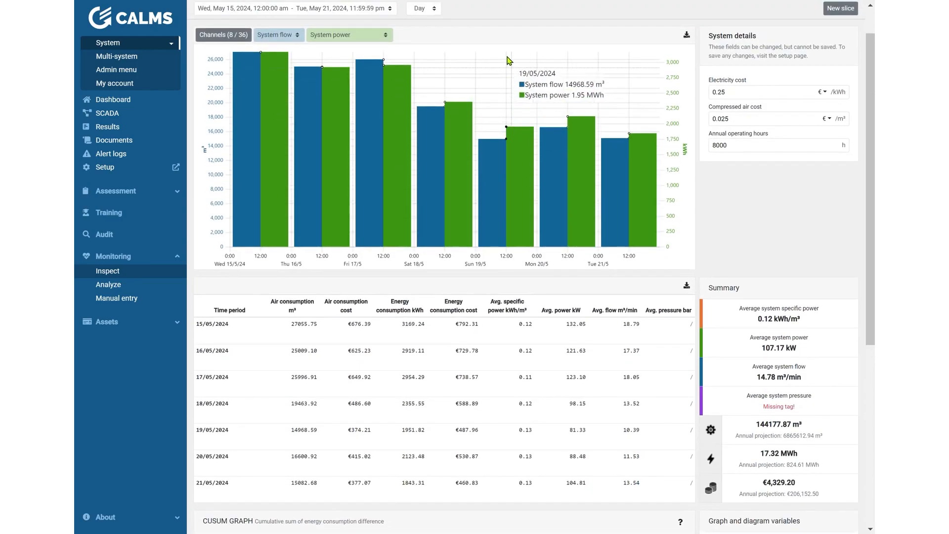
pyautogui.scroll(1, 508, 61)
pyautogui.click(423, 48)
pyautogui.click(425, 69)
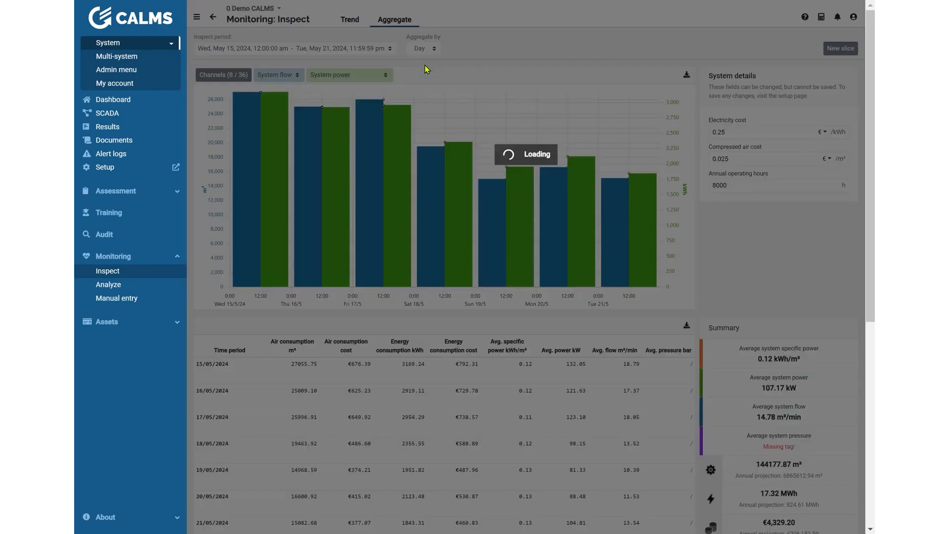
# Step: Set the target specific power for the CUSUM graph to 0.118 kWh/m³
pyautogui.scroll(-8, 451, 309)
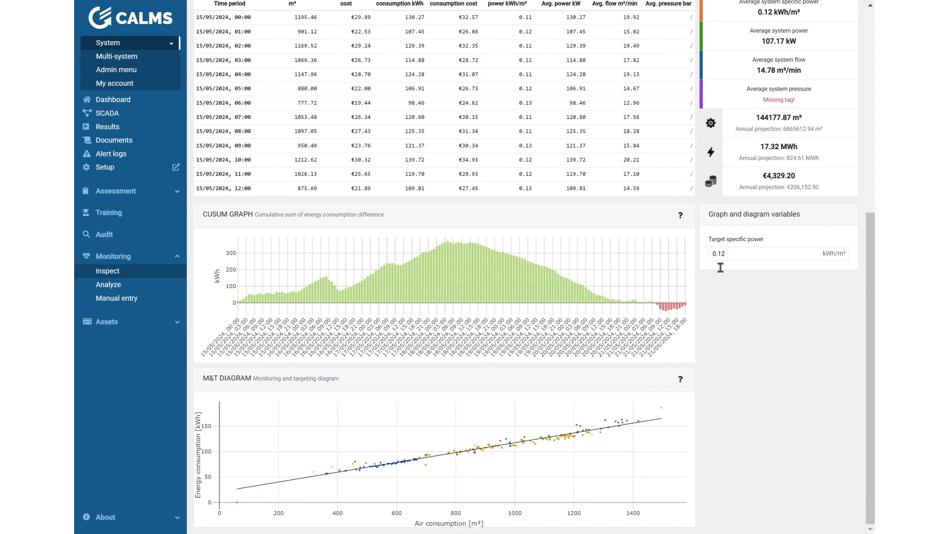
pyautogui.moveTo(717, 261); pyautogui.dragTo(772, 266)
pyautogui.click(754, 260)
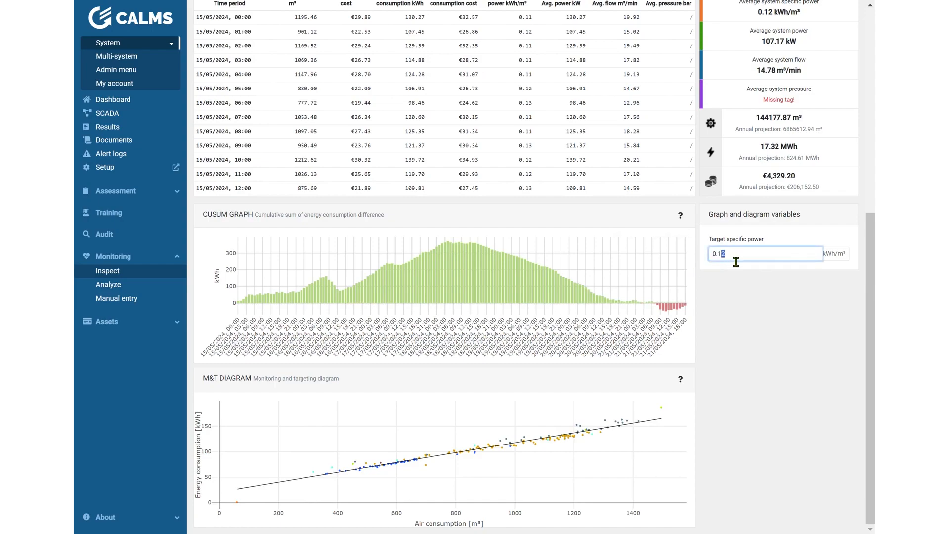
pyautogui.write('8')
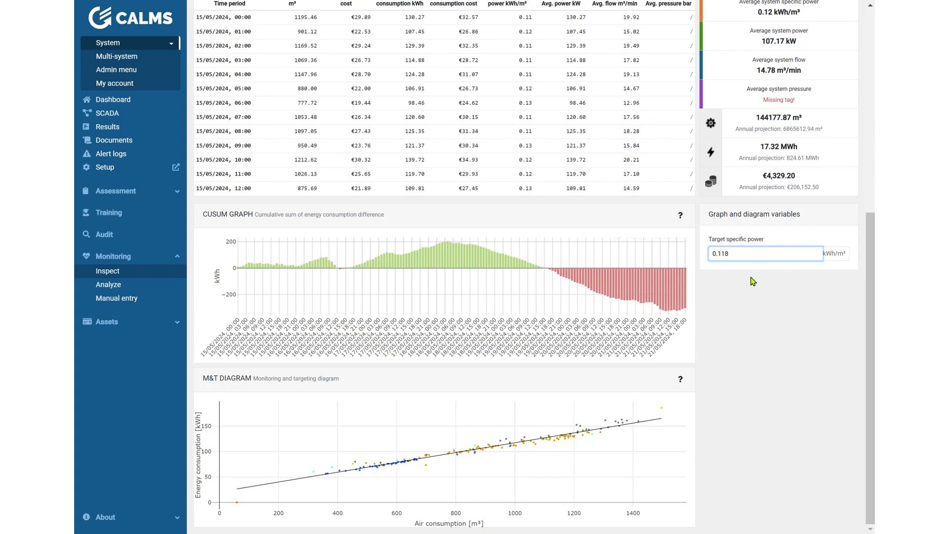
pyautogui.moveTo(761, 256); pyautogui.dragTo(689, 263)
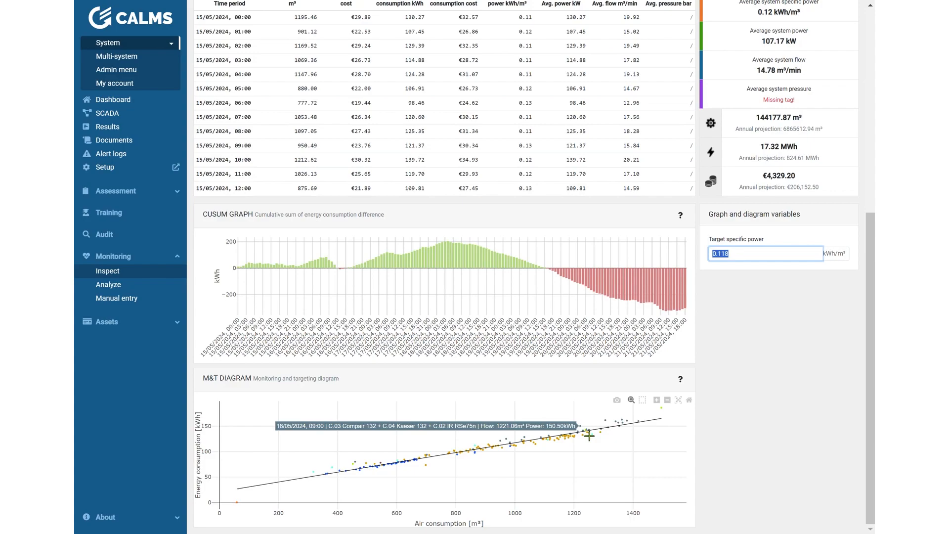
# Step: Zoom the M&T diagram's energy consumption axis to about 100–160 kWh and return to the hourly table and summary
pyautogui.moveTo(590, 426); pyautogui.dragTo(591, 459)
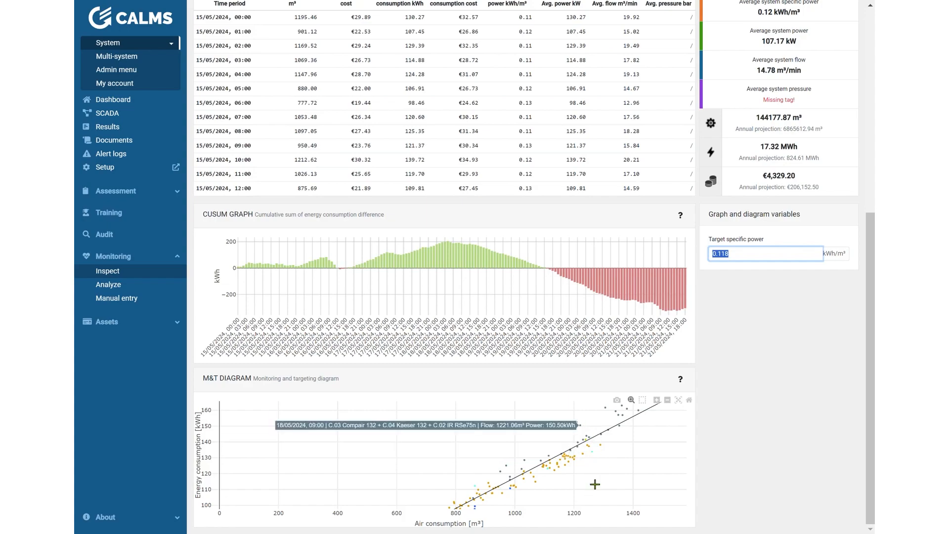
pyautogui.scroll(7, 727, 425)
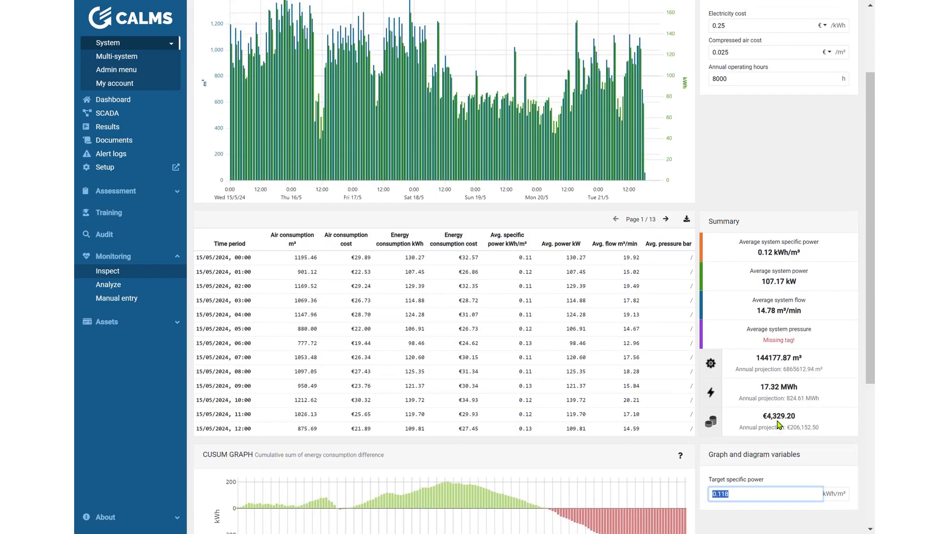